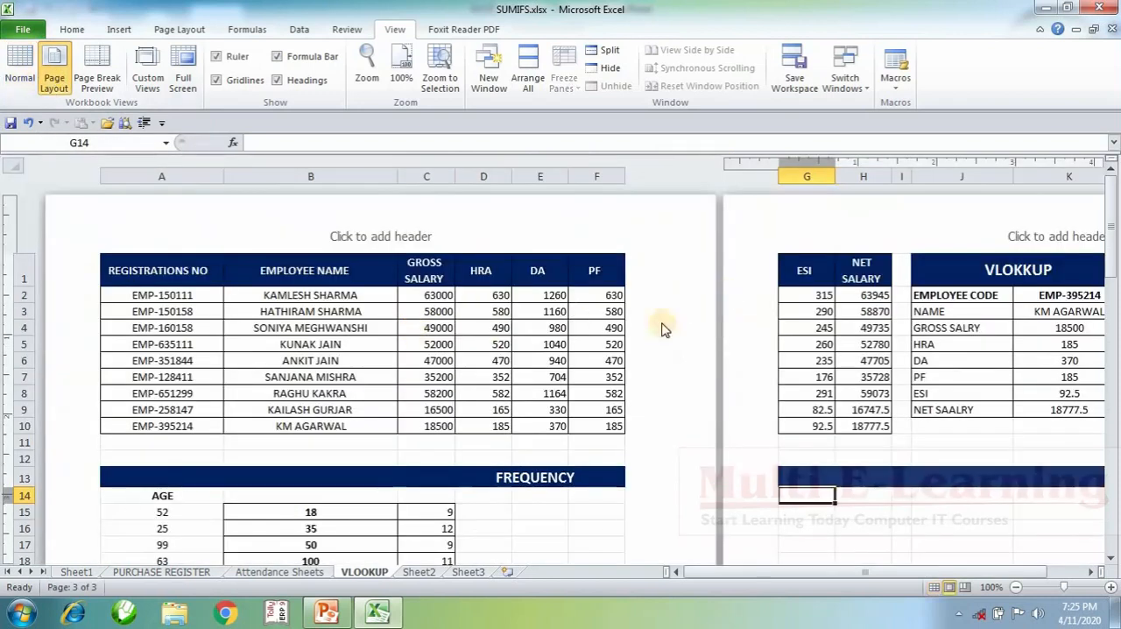
# Step: Compare the VLOOKUP sheet in Normal and Page Layout views, finishing in Normal view
pyautogui.click(474, 321)
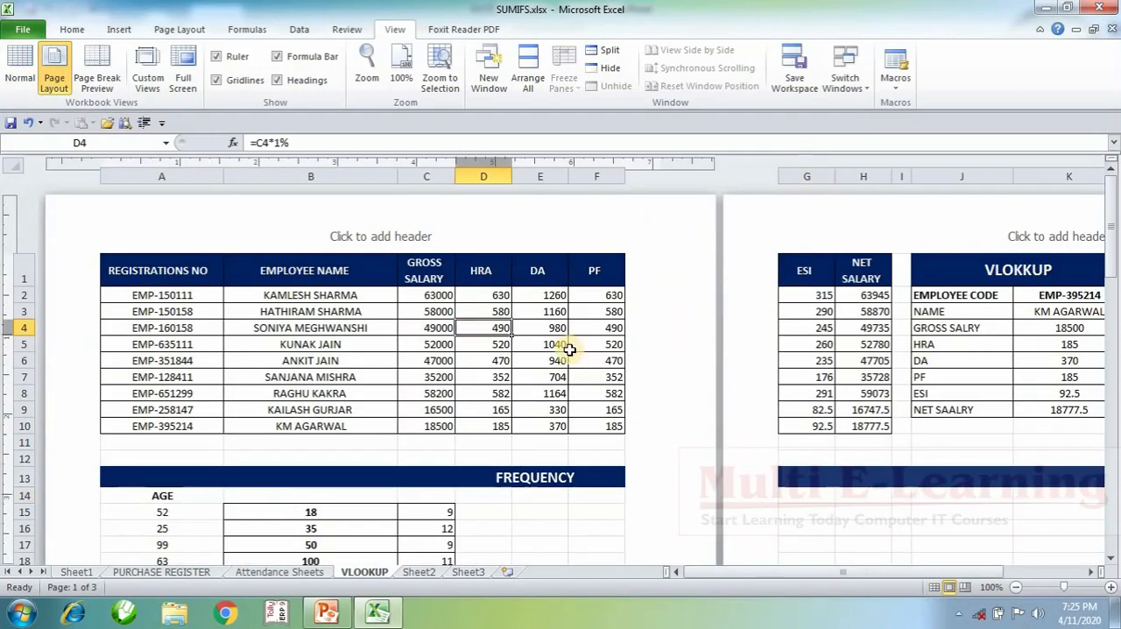
pyautogui.click(957, 364)
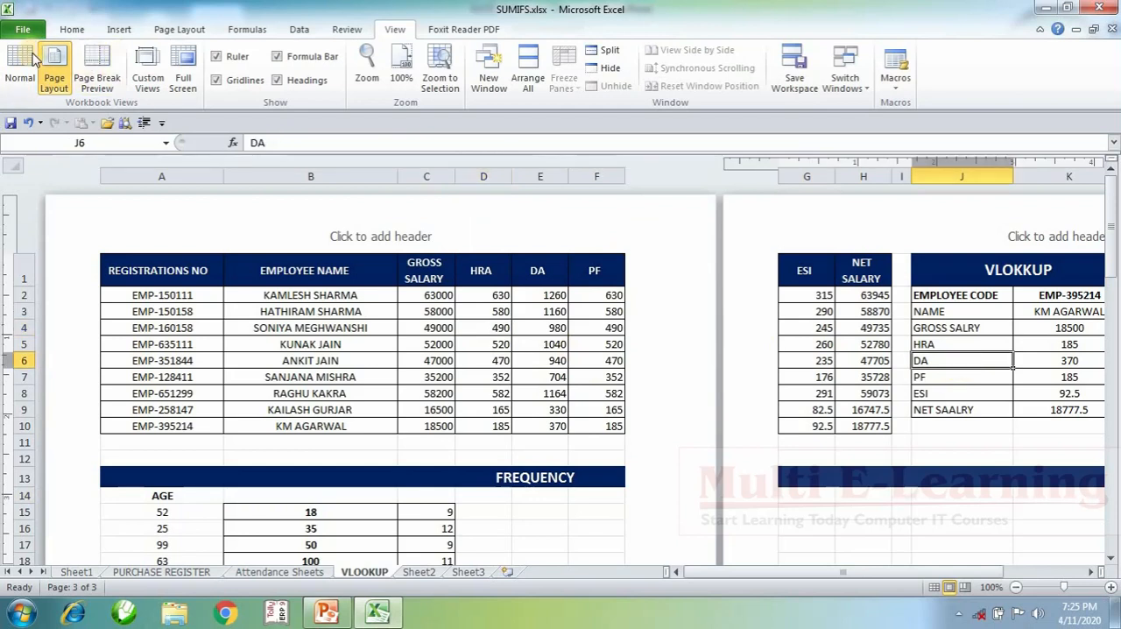
pyautogui.click(20, 66)
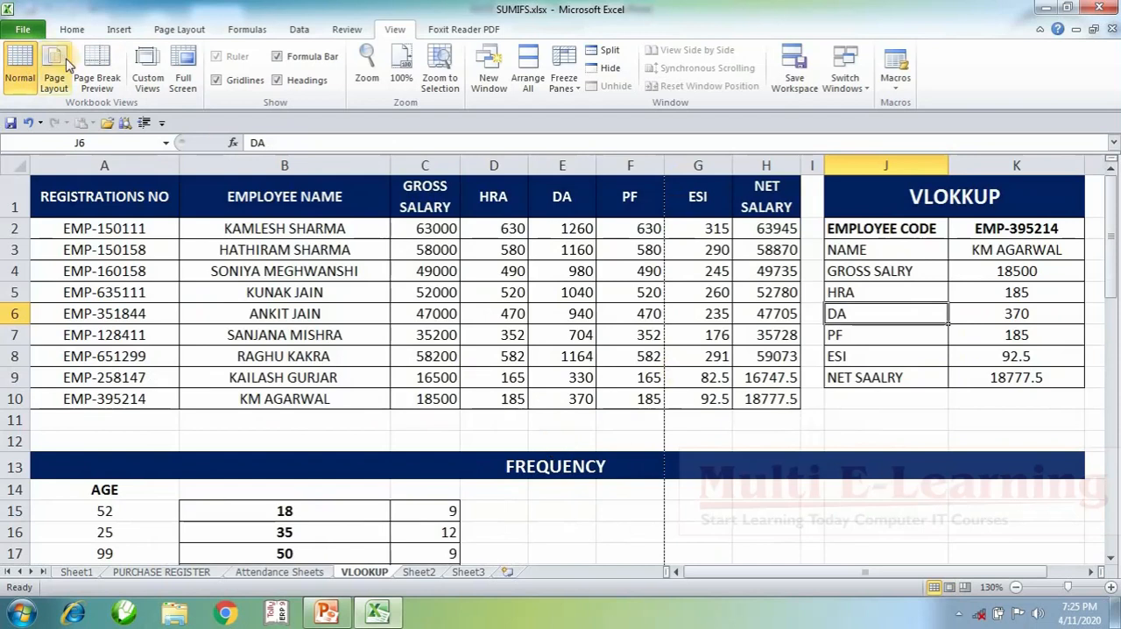
pyautogui.click(51, 81)
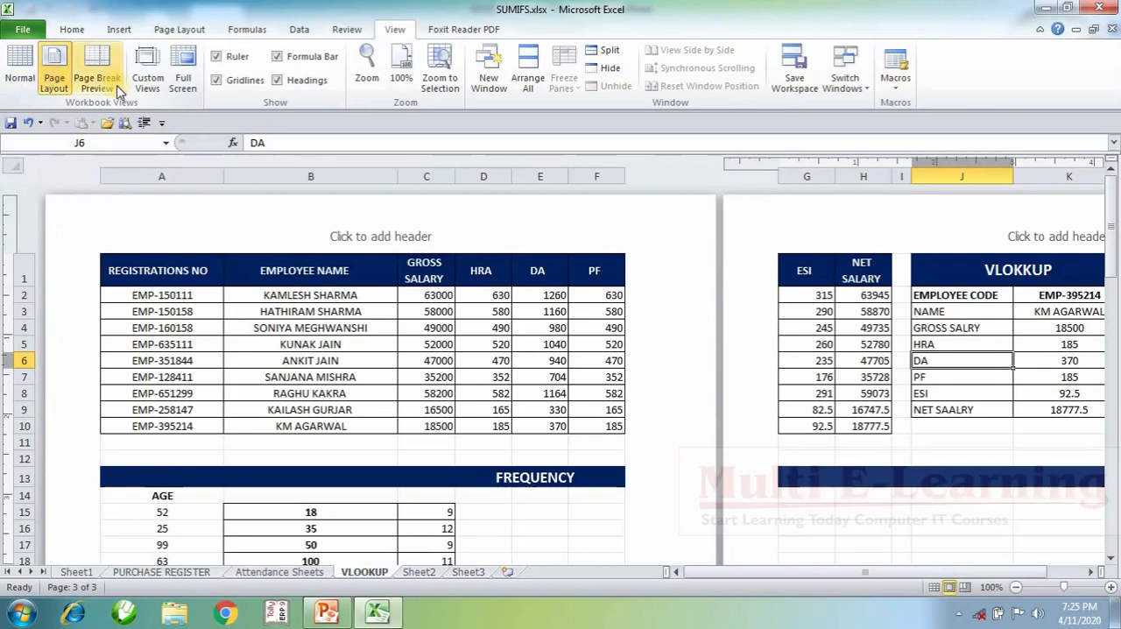
pyautogui.click(26, 77)
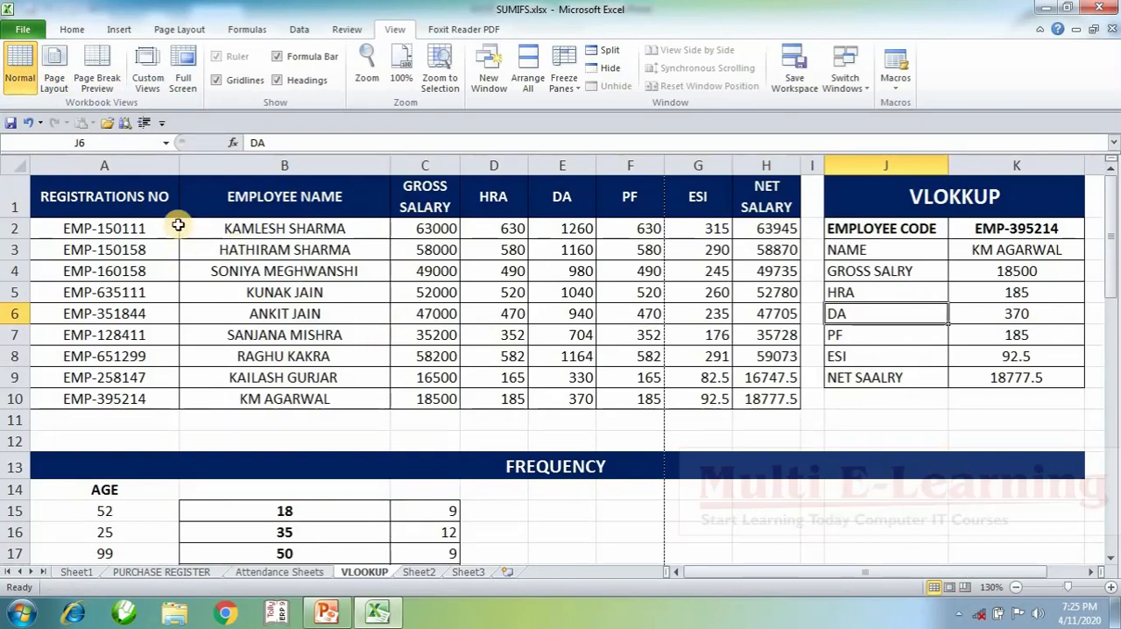
# Step: Show the sheet in Page Break Preview and examine how the data is divided across the pages
pyautogui.click(103, 77)
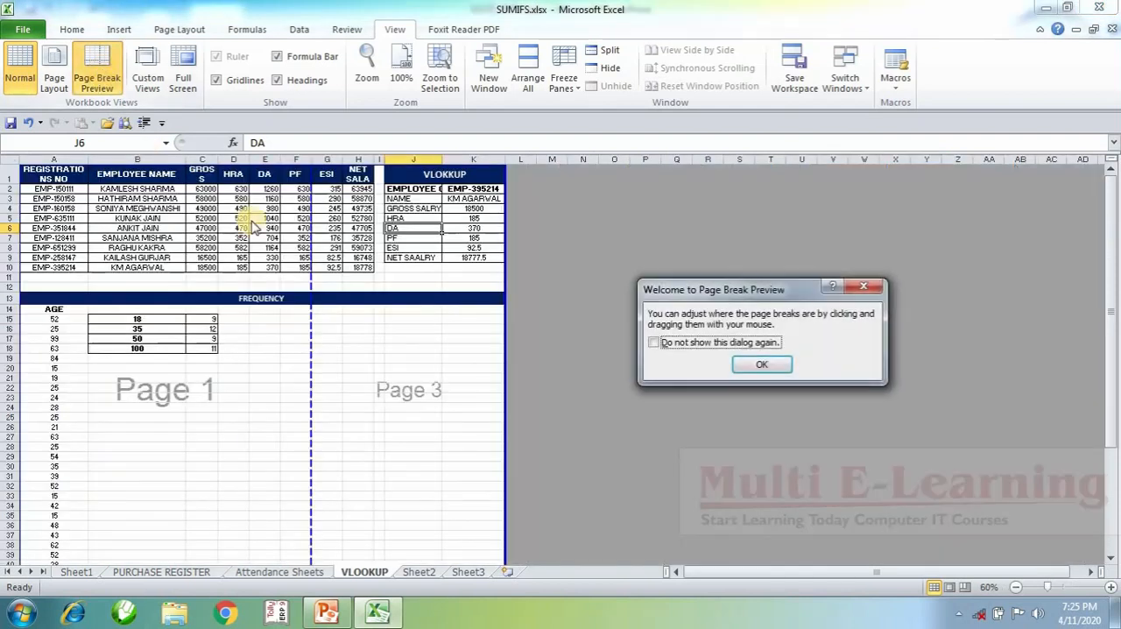
pyautogui.click(771, 365)
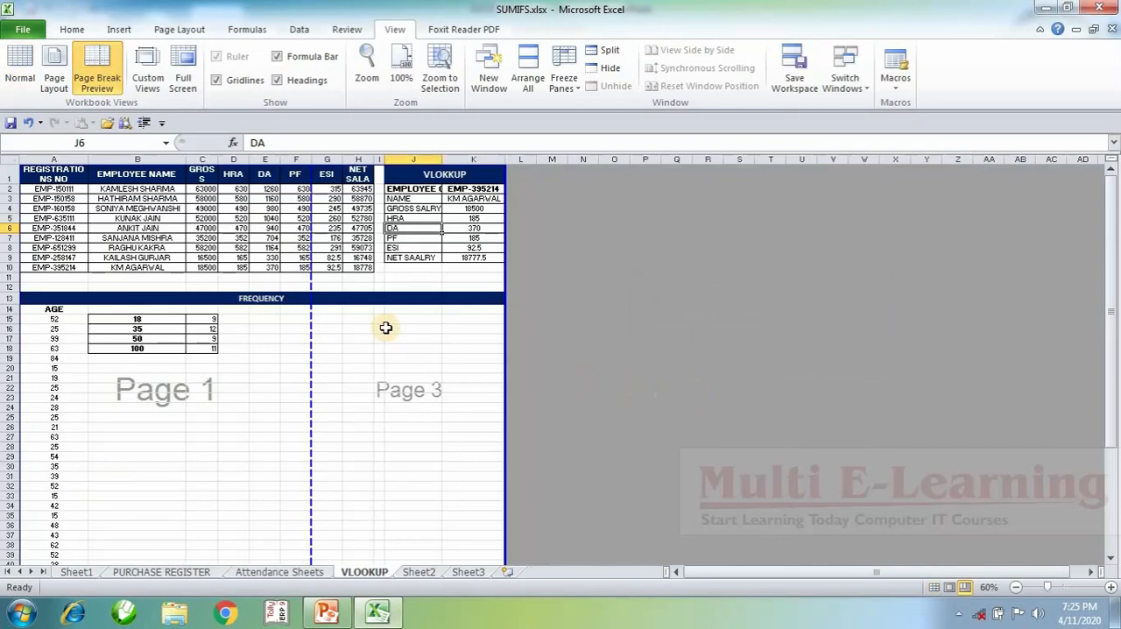
pyautogui.scroll(-7, 188, 421)
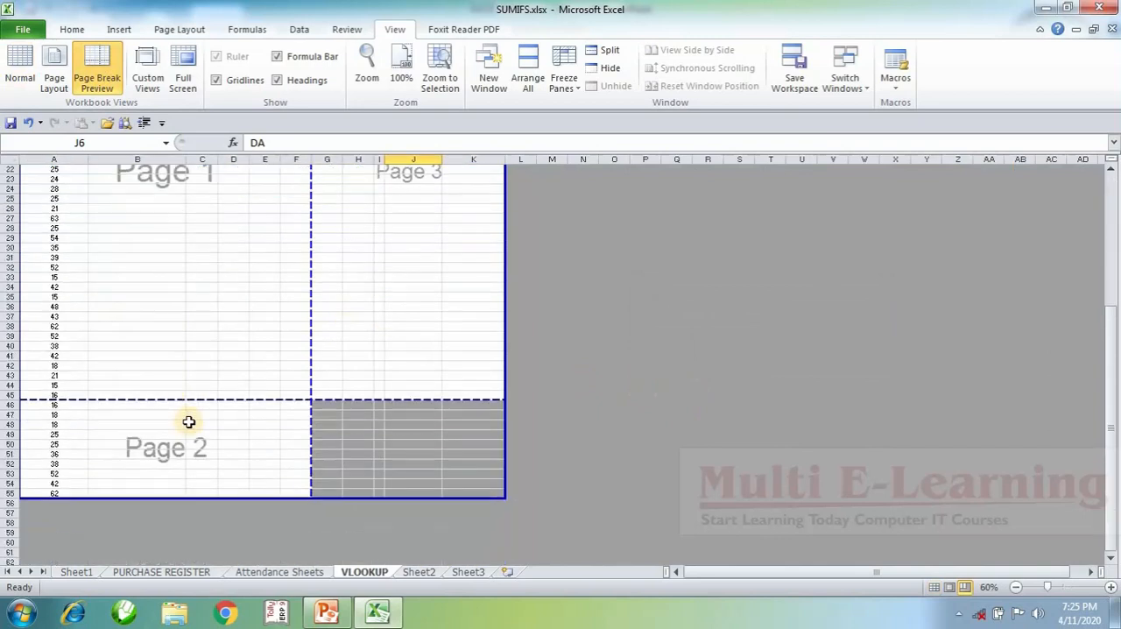
pyautogui.scroll(-1, 187, 422)
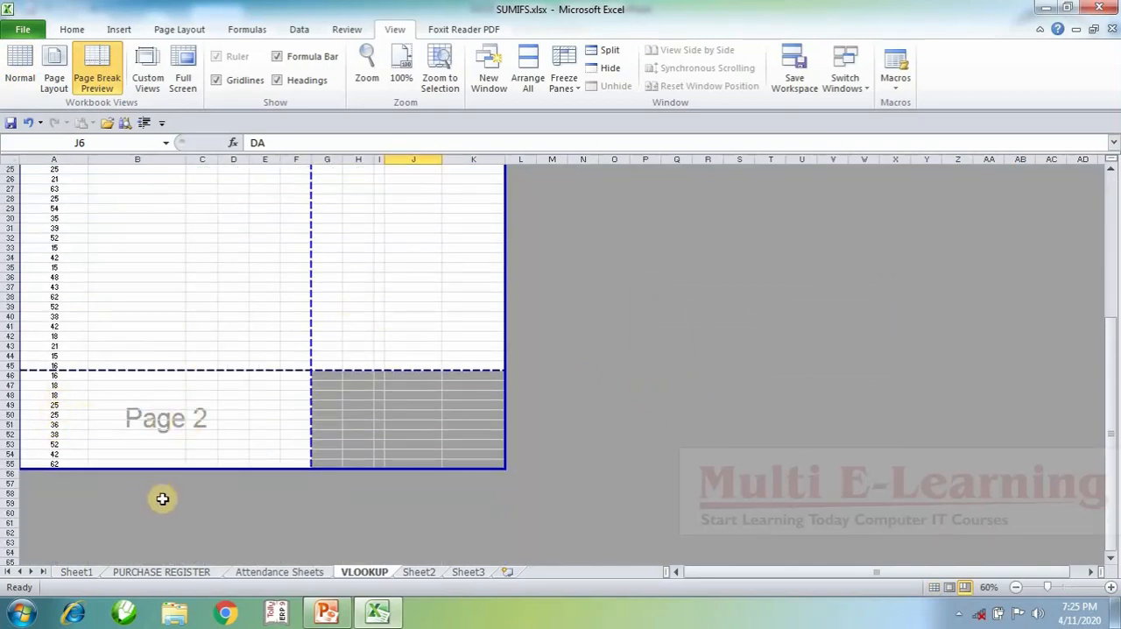
pyautogui.scroll(7, 372, 438)
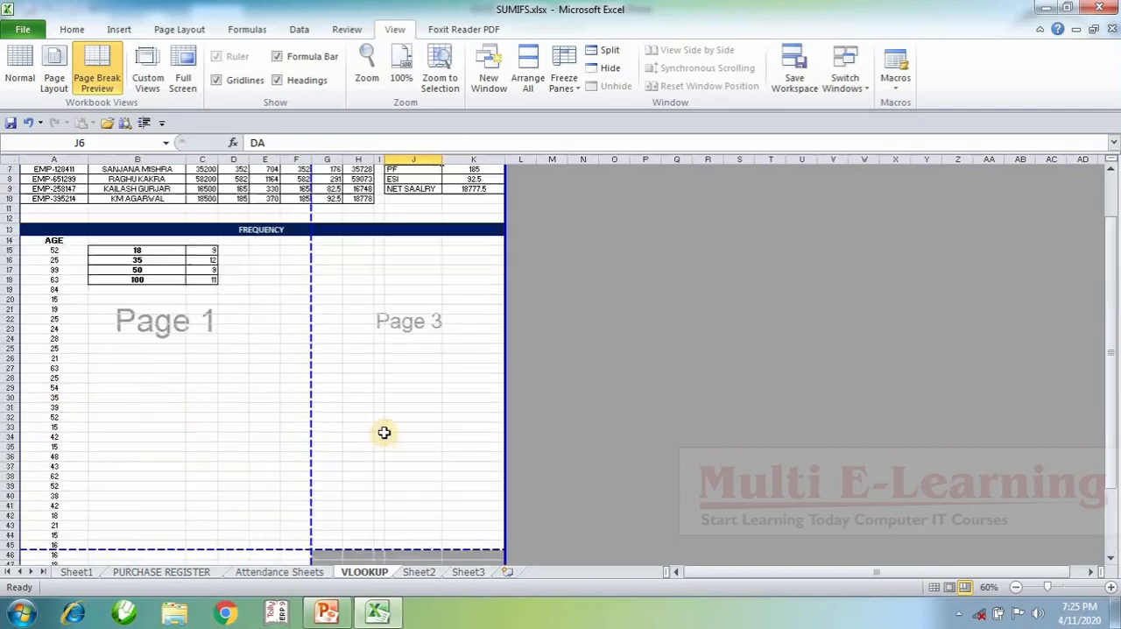
pyautogui.scroll(-3, 167, 355)
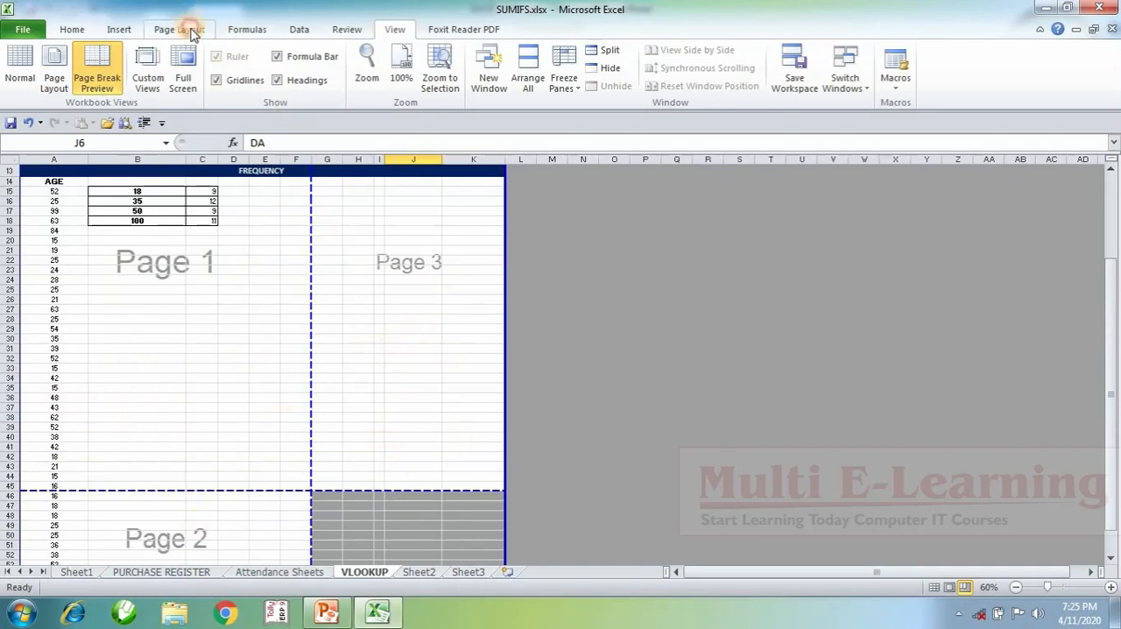
# Step: Set the sheet's print page order to "Over, then down" in Page Setup
pyautogui.click(191, 30)
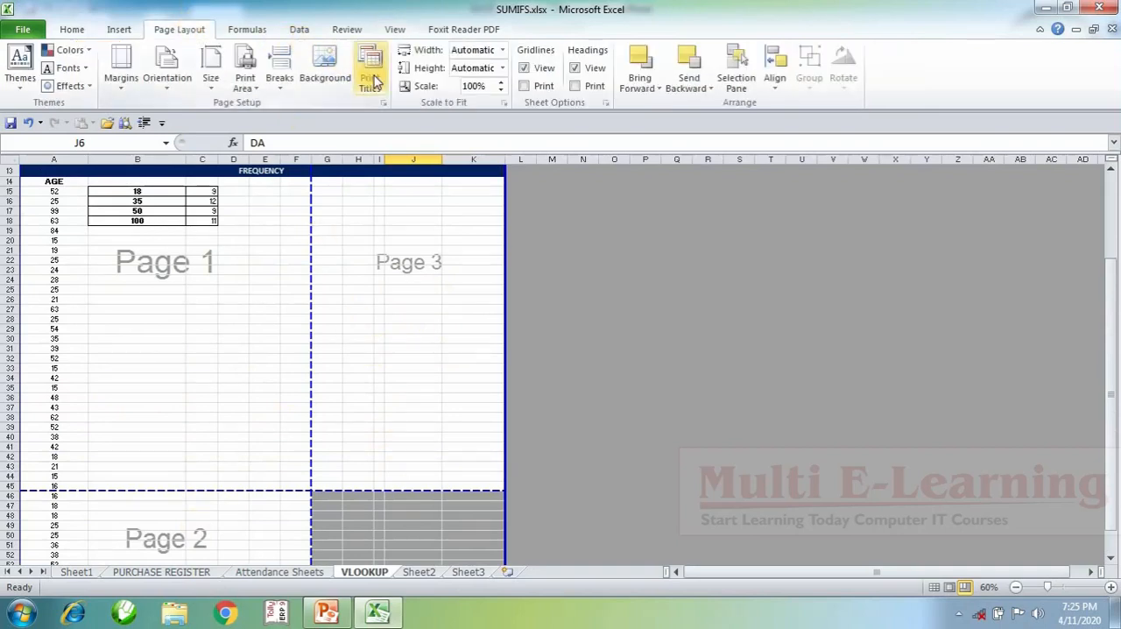
pyautogui.click(370, 81)
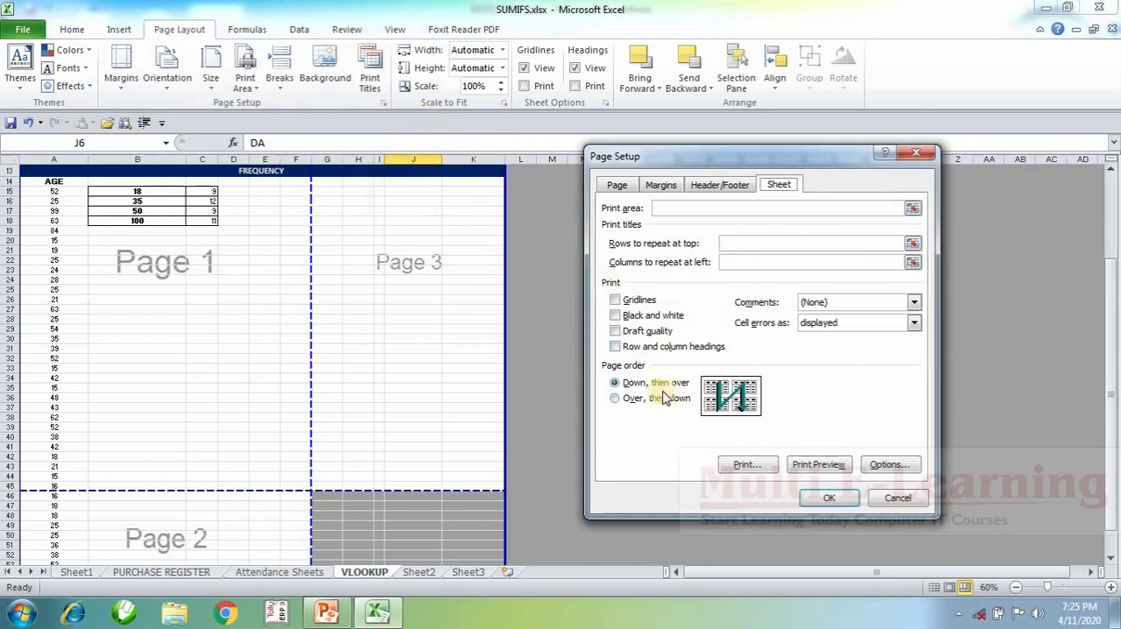
pyautogui.click(670, 399)
pyautogui.click(813, 499)
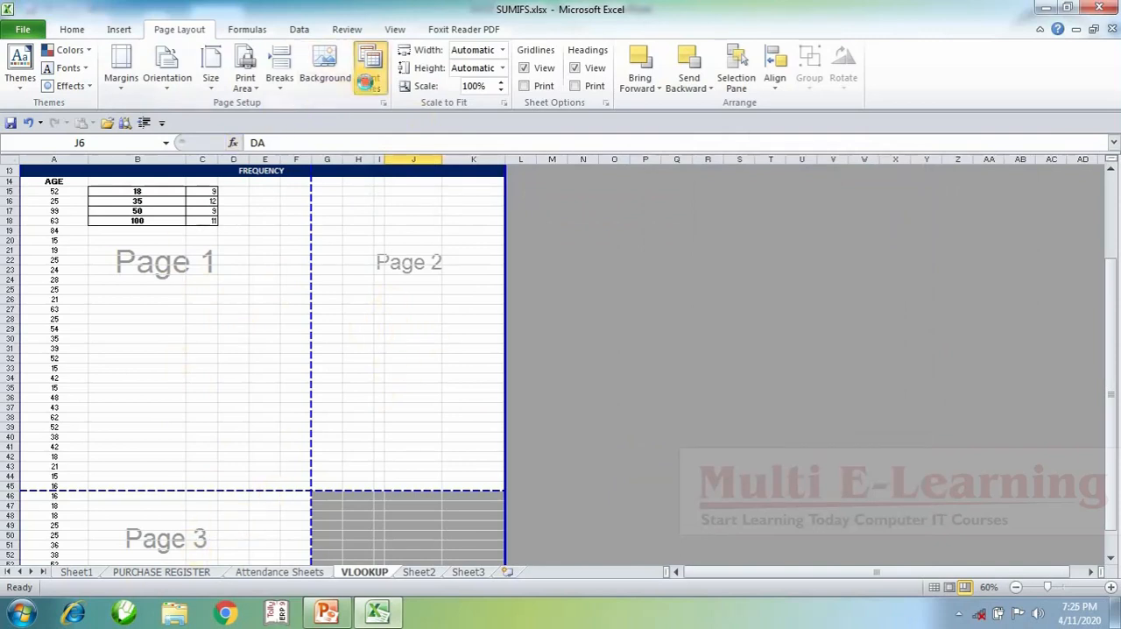
# Step: Set the print page order back to "Down, then over" in Page Setup
pyautogui.click(370, 77)
pyautogui.click(632, 386)
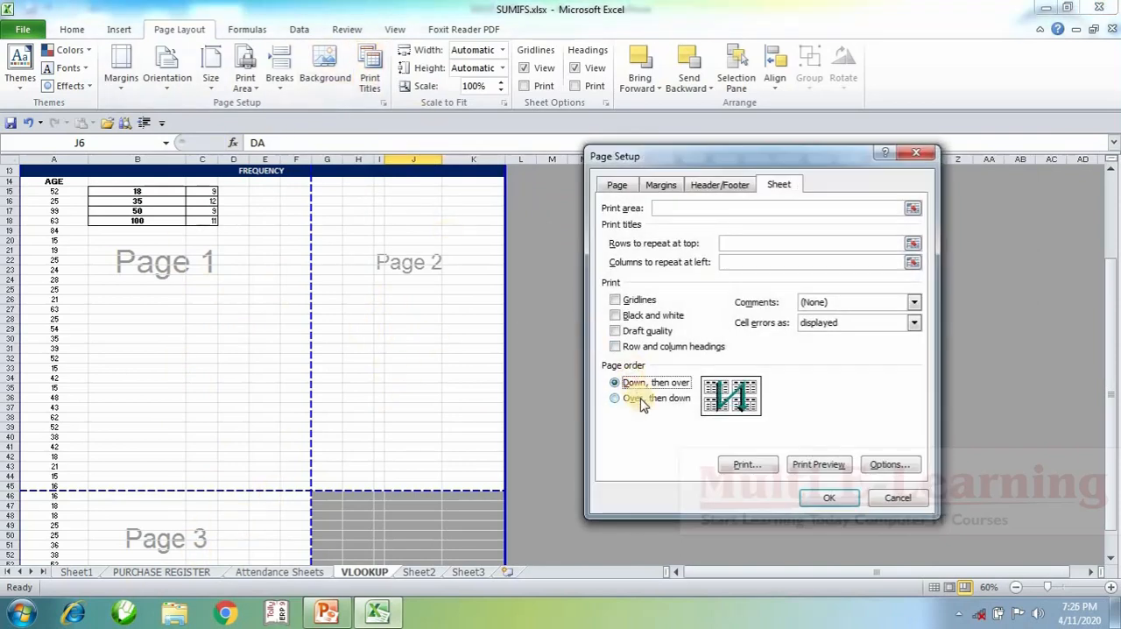
pyautogui.click(821, 499)
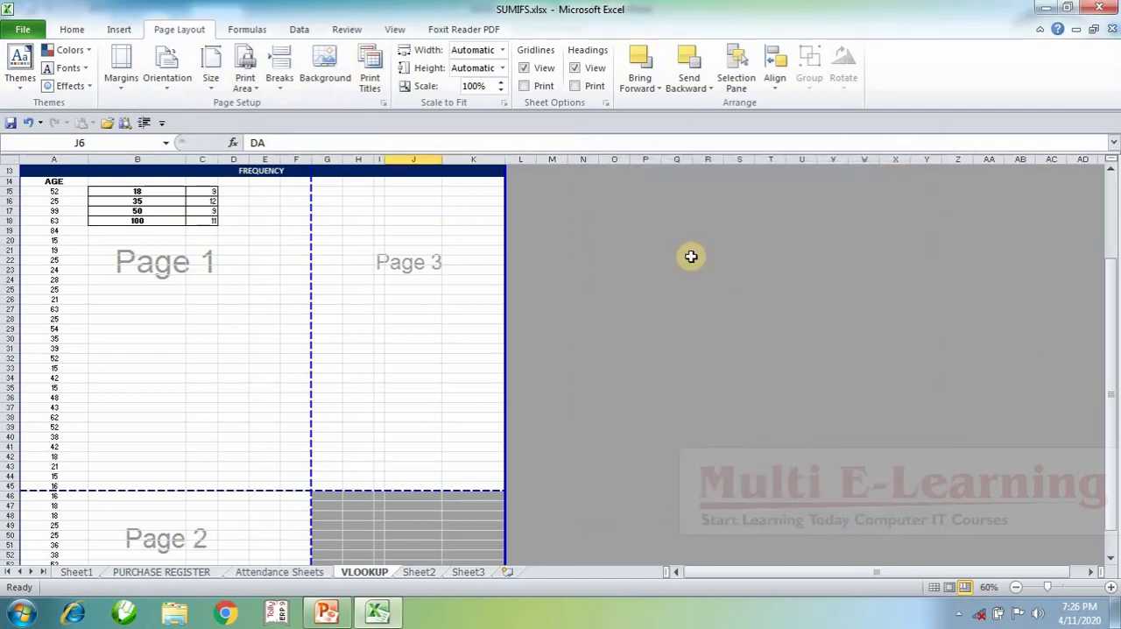
# Step: Return the sheet to Normal view and briefly show it in full screen before restoring the regular window
pyautogui.click(395, 30)
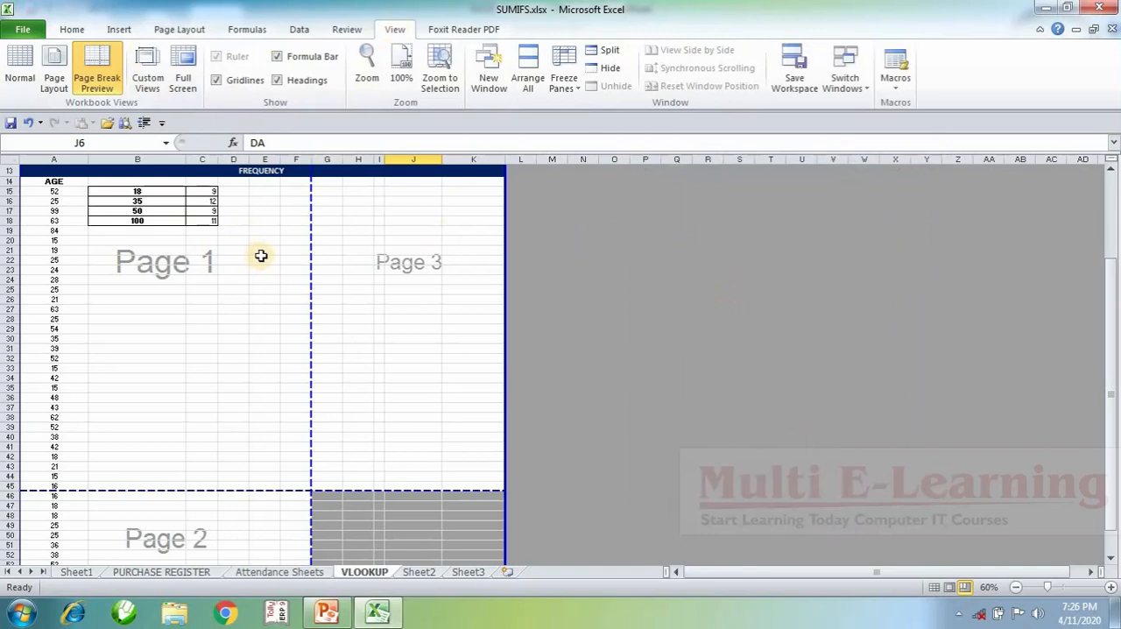
pyautogui.click(21, 66)
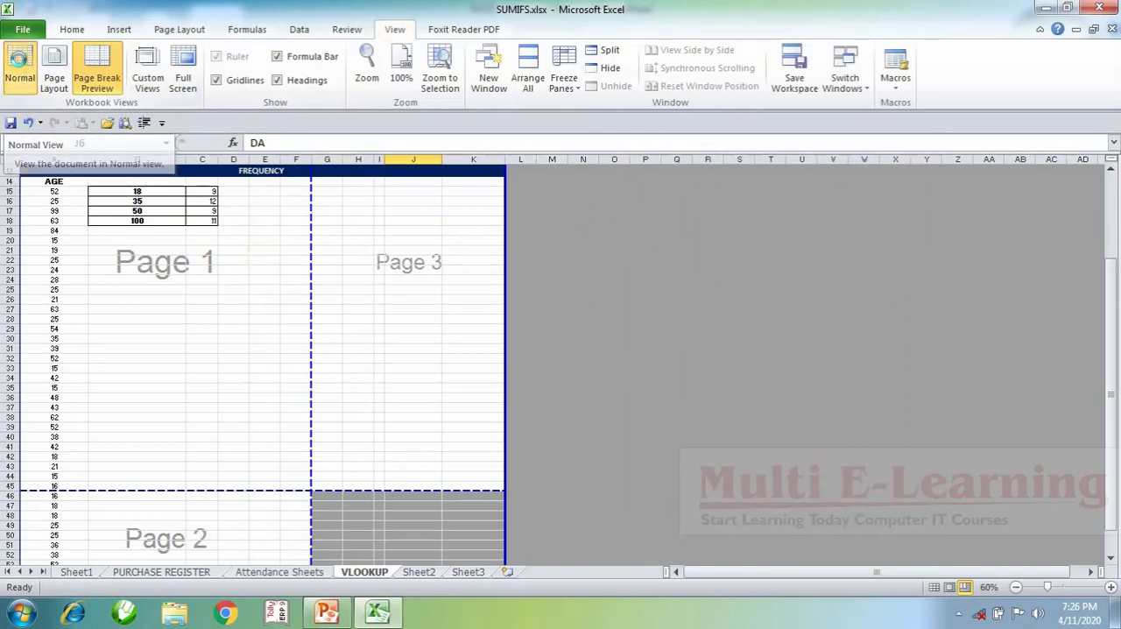
pyautogui.click(771, 466)
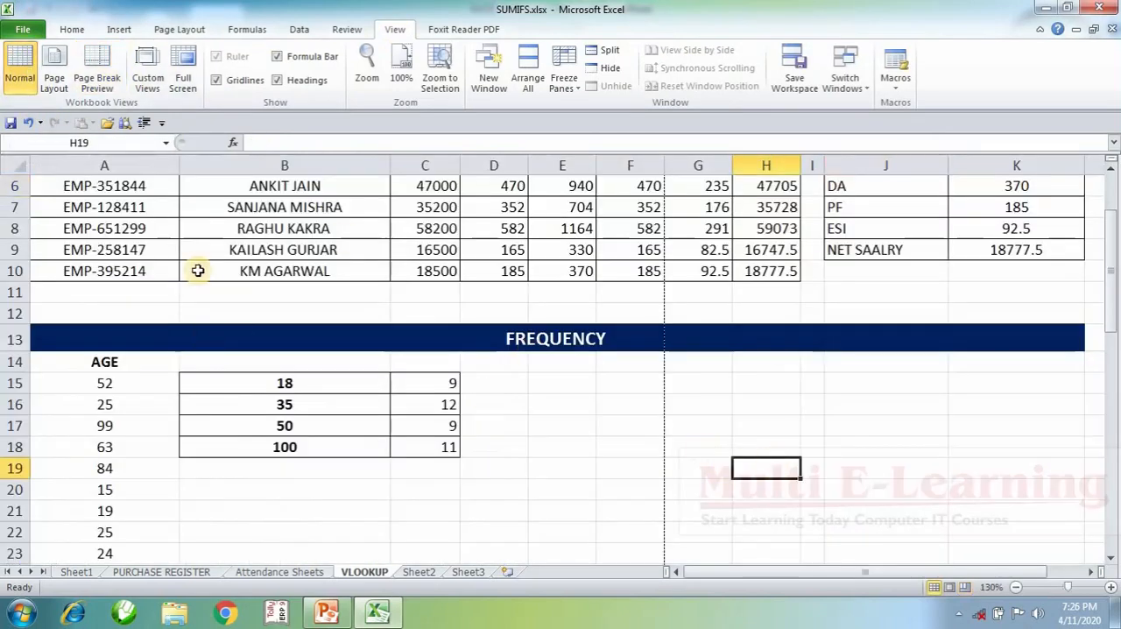
pyautogui.click(183, 79)
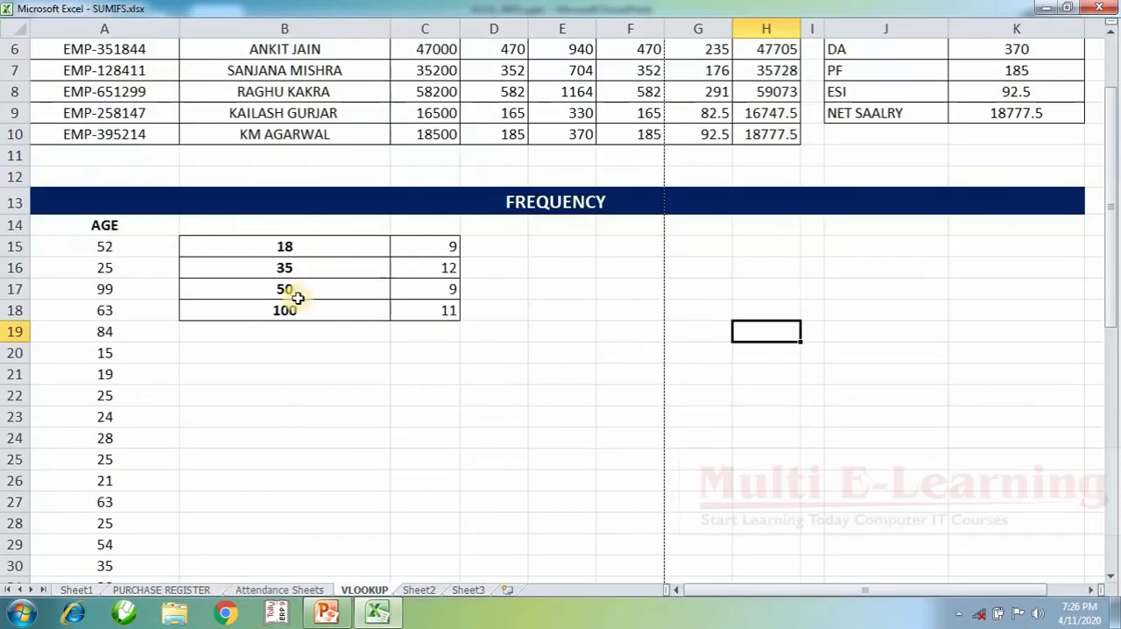
pyautogui.press('Escape')
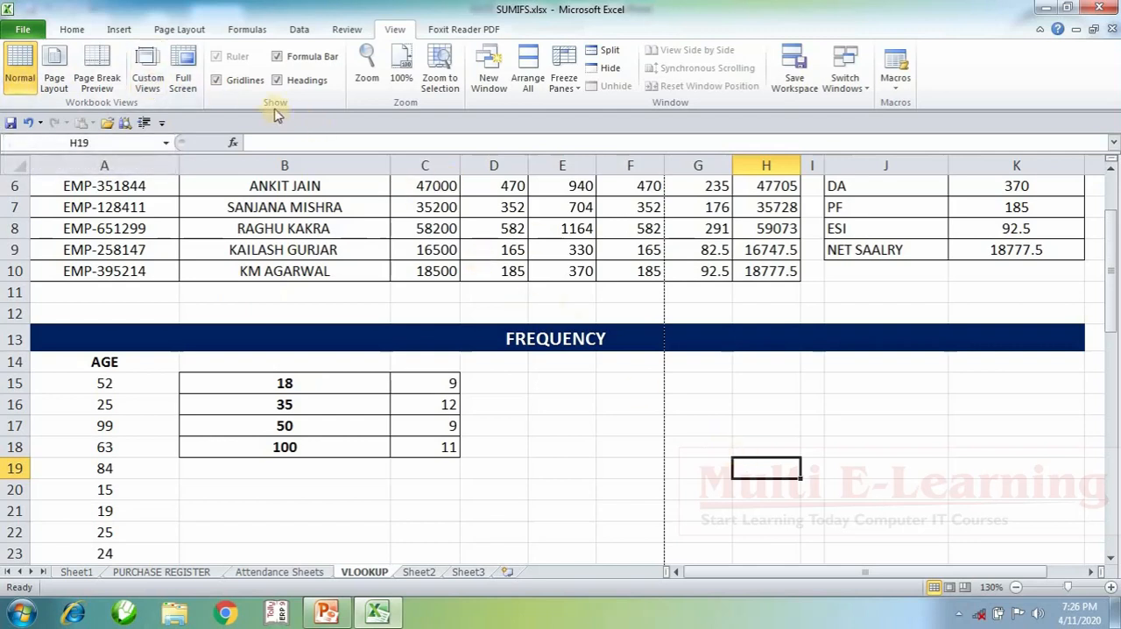
# Step: Hide and restore the sheet's gridlines and its row and column headings
pyautogui.click(244, 80)
pyautogui.click(248, 81)
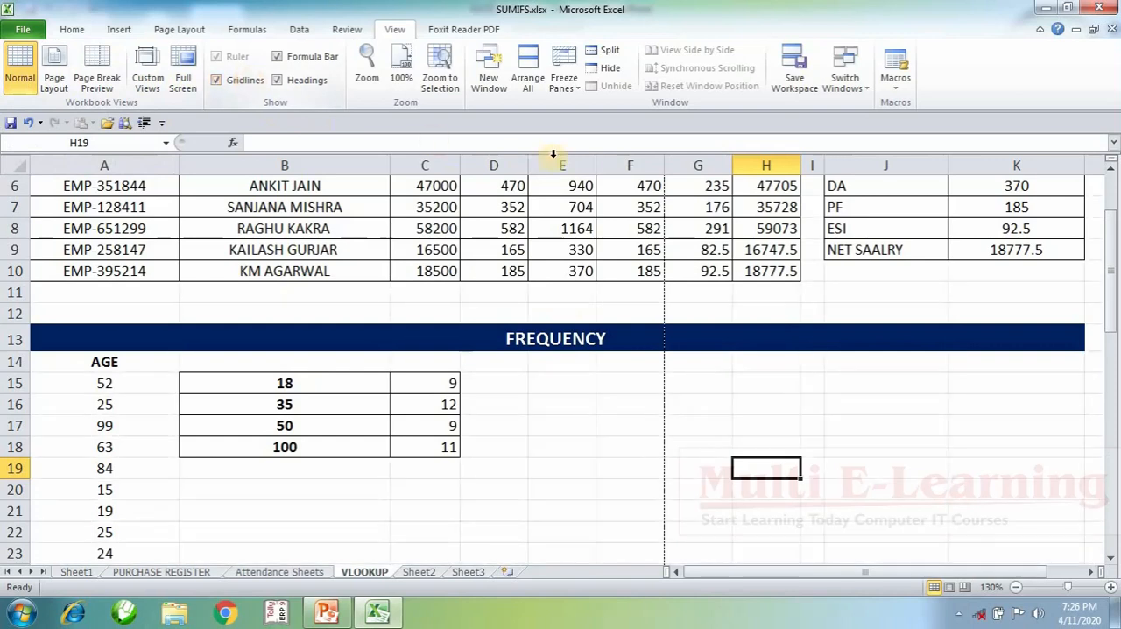
pyautogui.click(308, 81)
pyautogui.click(309, 80)
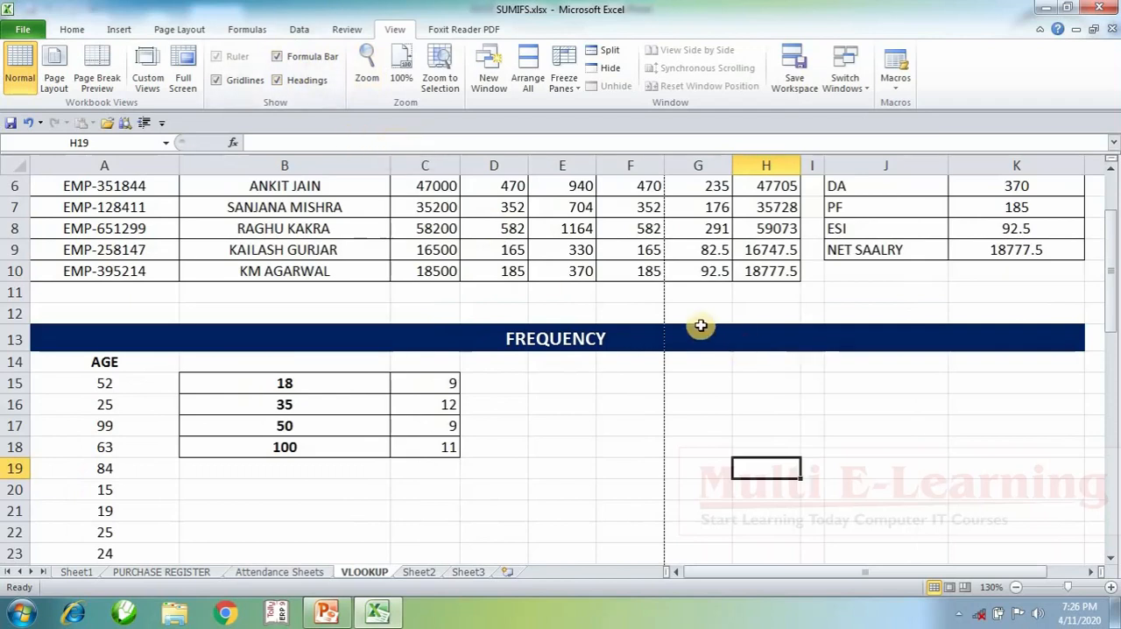
# Step: Select frequency cell C15 to show its formula, and hide and restore the formula bar
pyautogui.click(440, 383)
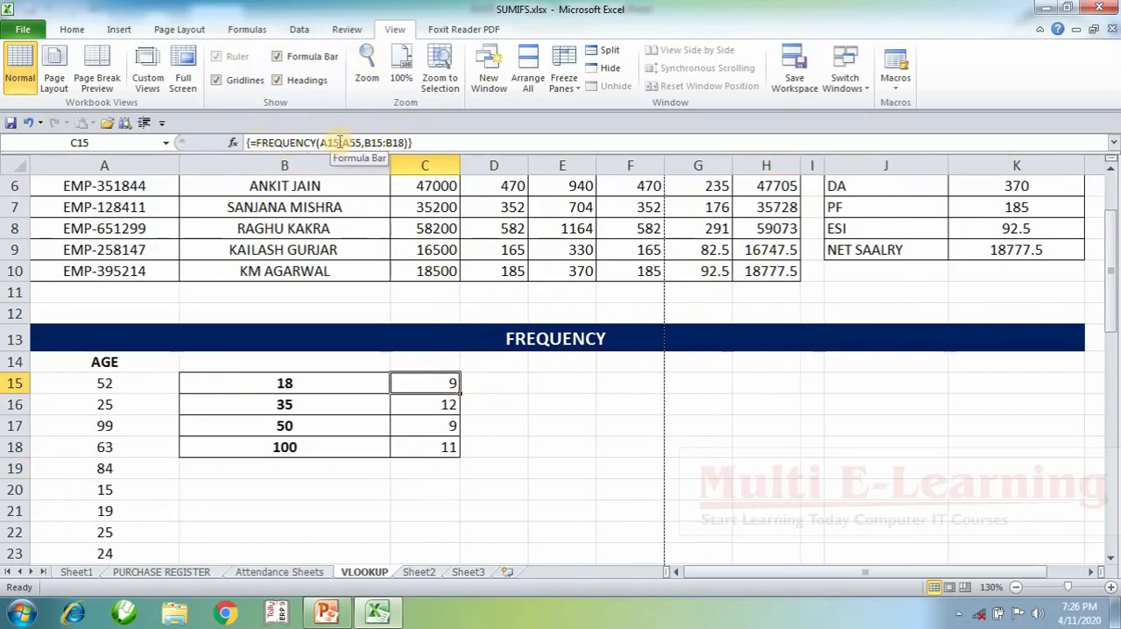
pyautogui.click(289, 60)
pyautogui.click(289, 57)
pyautogui.click(289, 58)
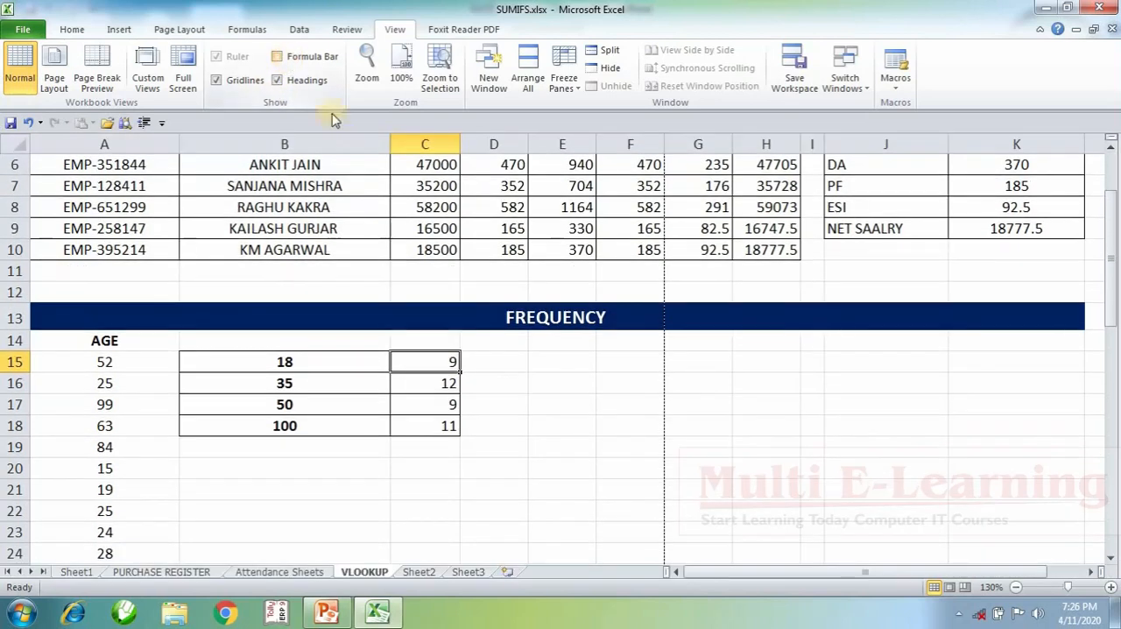
pyautogui.click(289, 58)
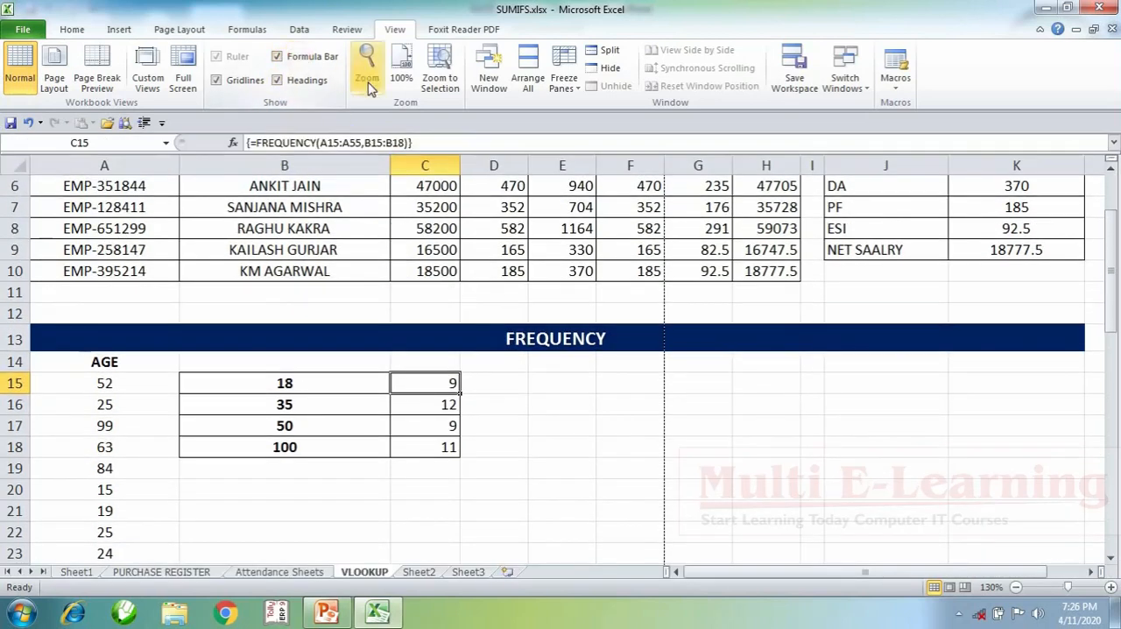
# Step: Set the sheet's magnification to 25% and reset it to 100%
pyautogui.click(579, 383)
pyautogui.scroll(2, 579, 383)
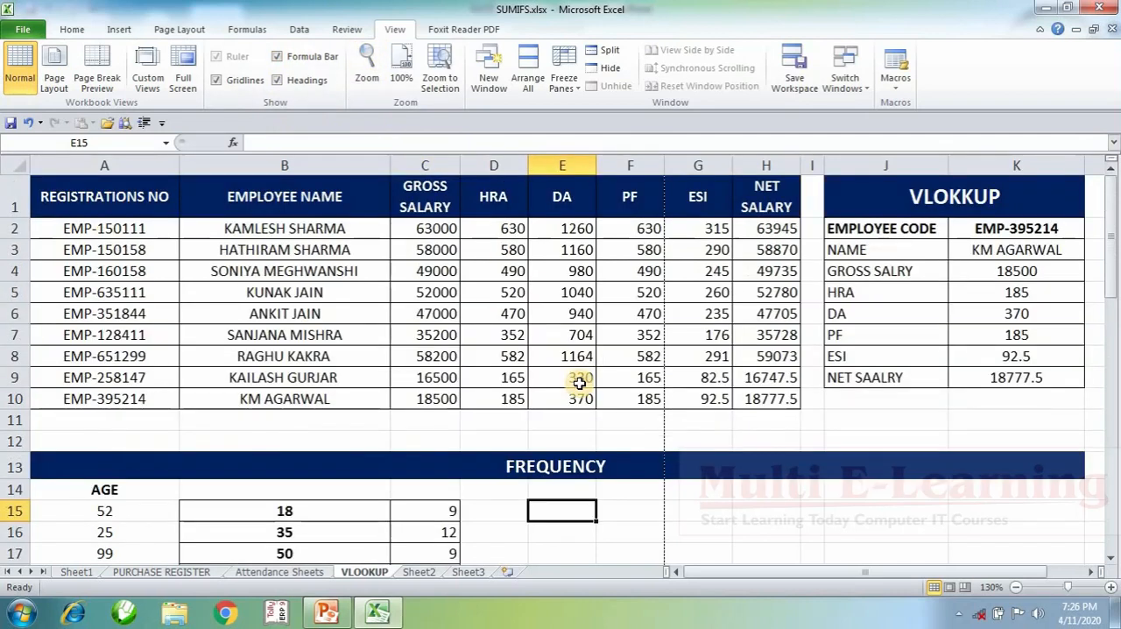
pyautogui.click(367, 63)
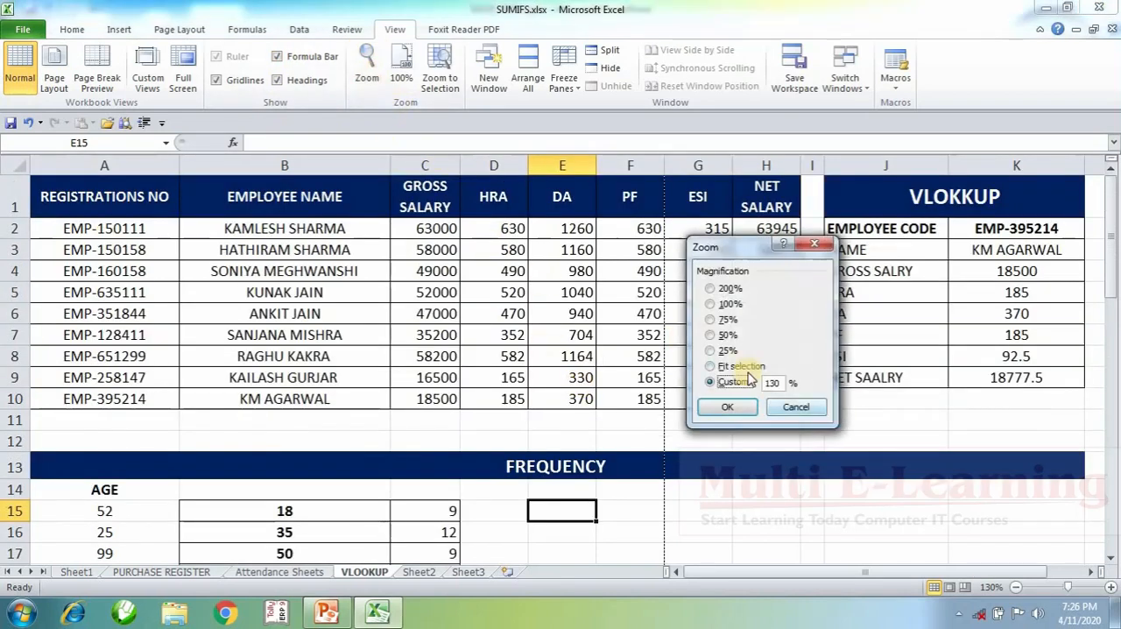
pyautogui.click(723, 352)
pyautogui.click(726, 407)
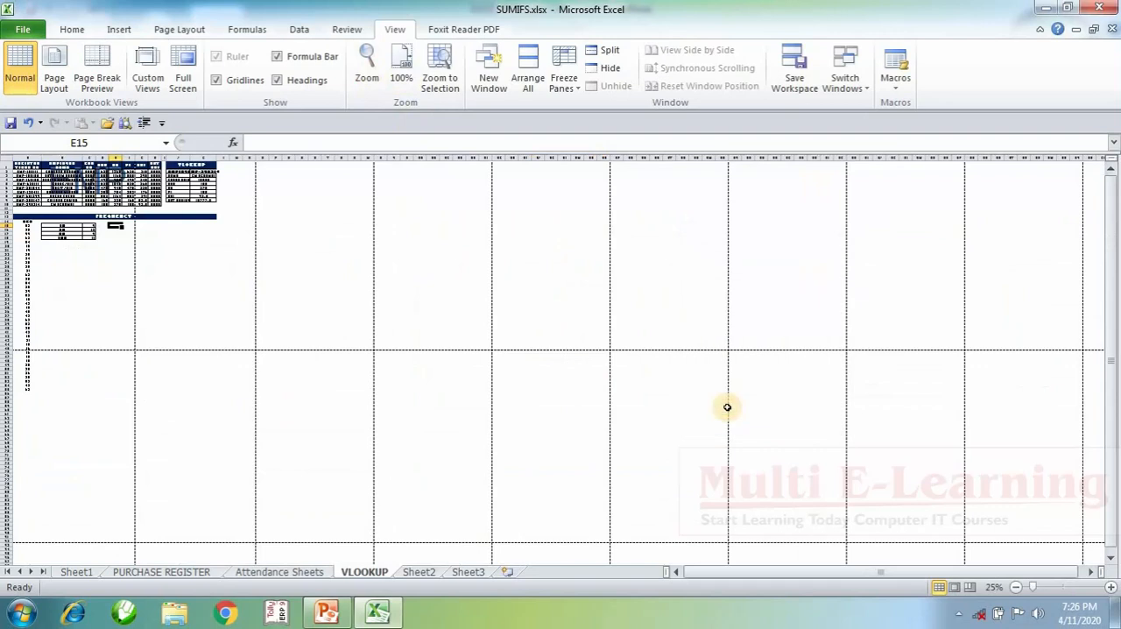
pyautogui.click(401, 68)
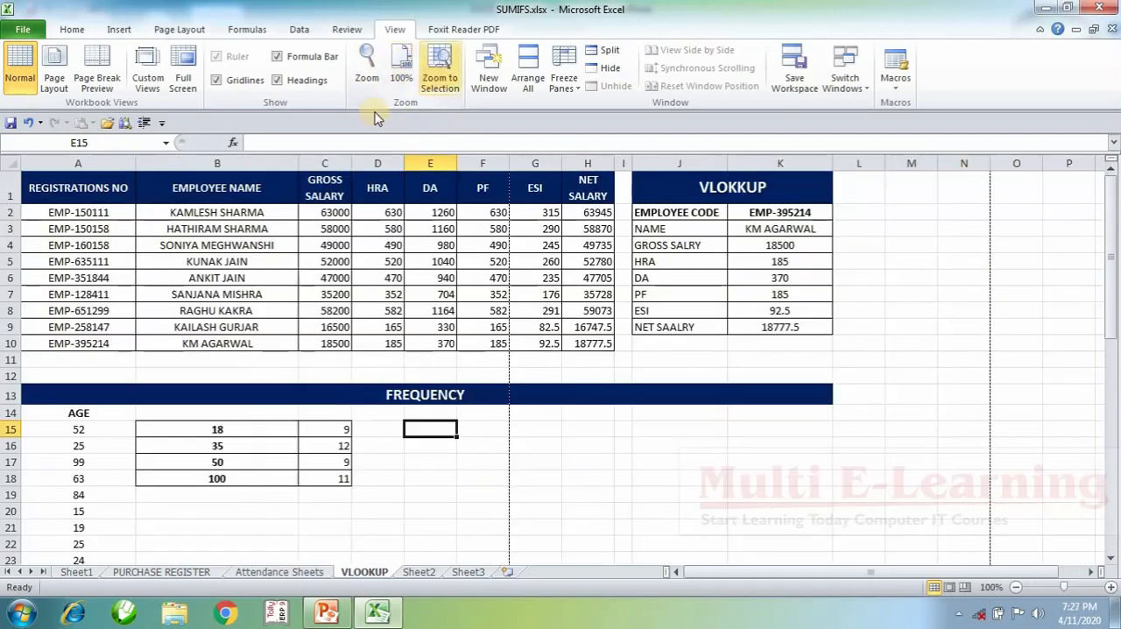
# Step: Zoom the sheet to fit range A1:K11, covering the employee table and the lookup block, and deselect the range
pyautogui.moveTo(83, 188); pyautogui.dragTo(731, 362)
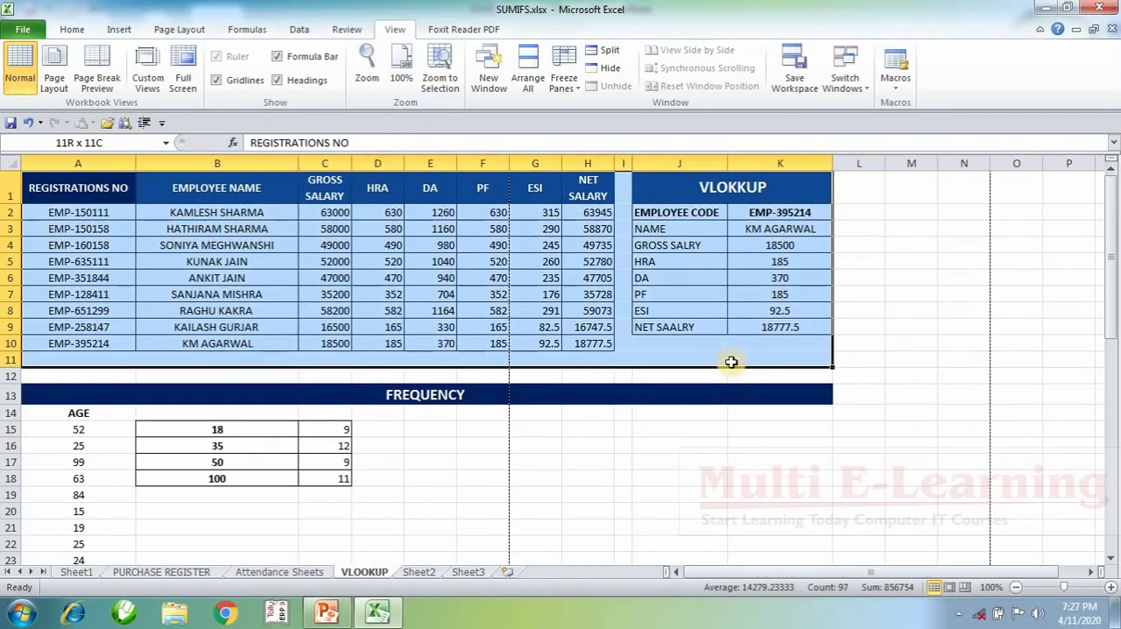
pyautogui.click(439, 70)
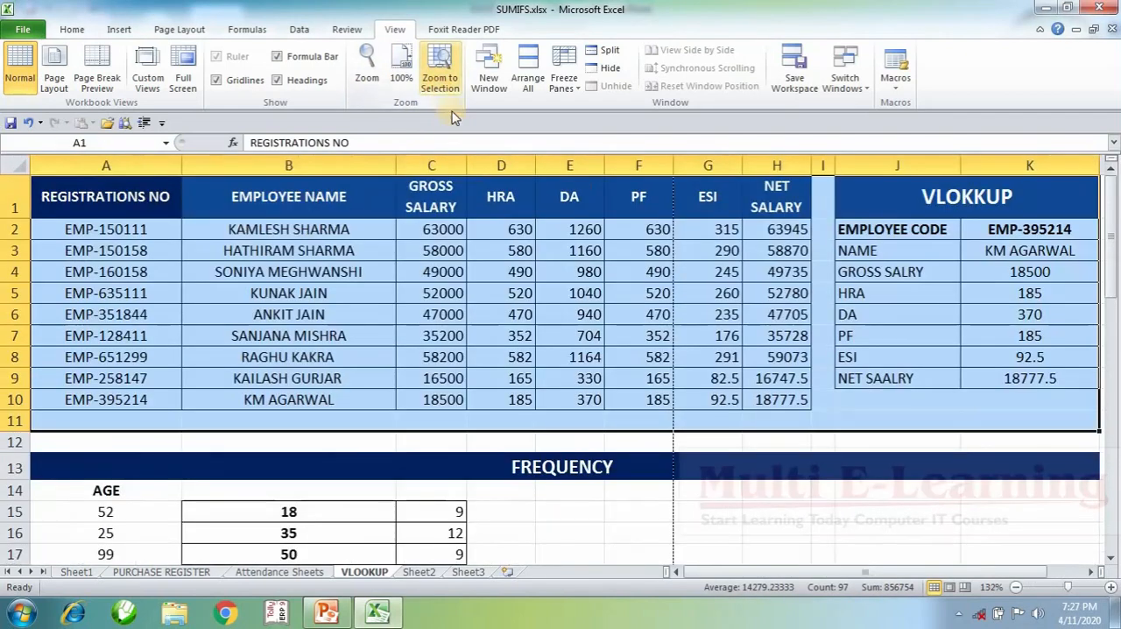
pyautogui.click(908, 494)
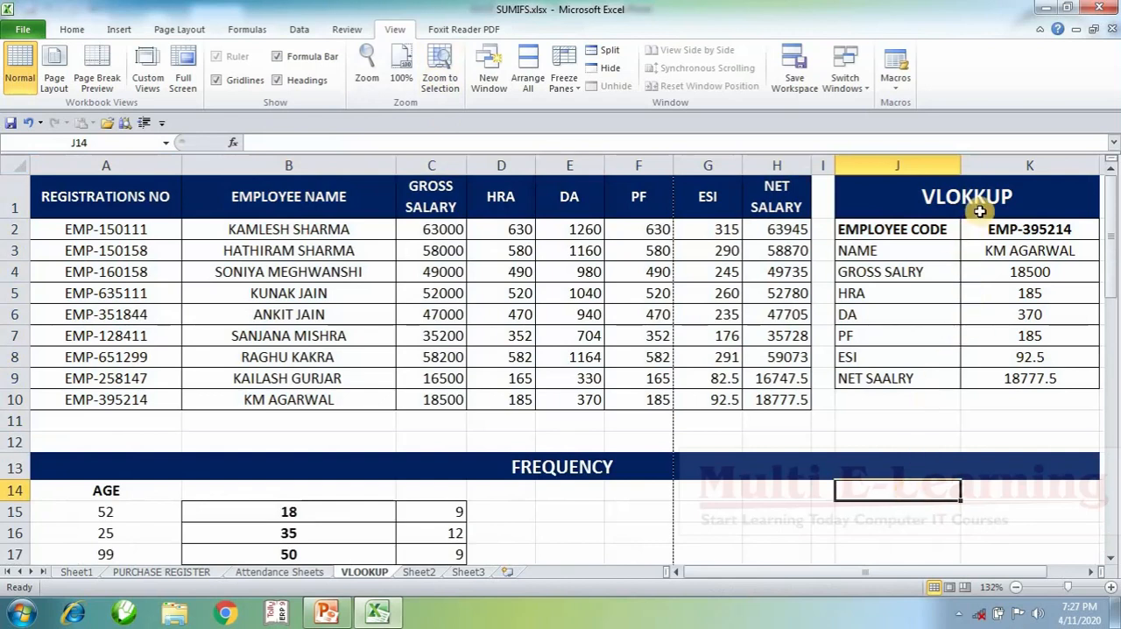
# Step: Zoom the sheet to fit only the employee salary table in range A1:H10
pyautogui.moveTo(93, 196); pyautogui.dragTo(768, 402)
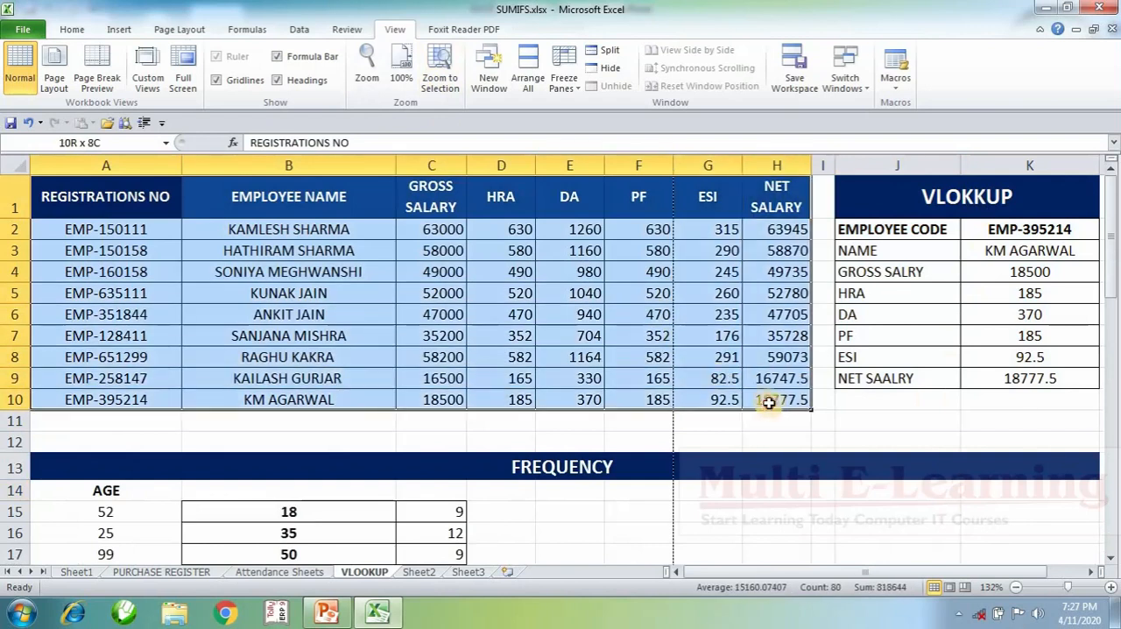
pyautogui.click(438, 72)
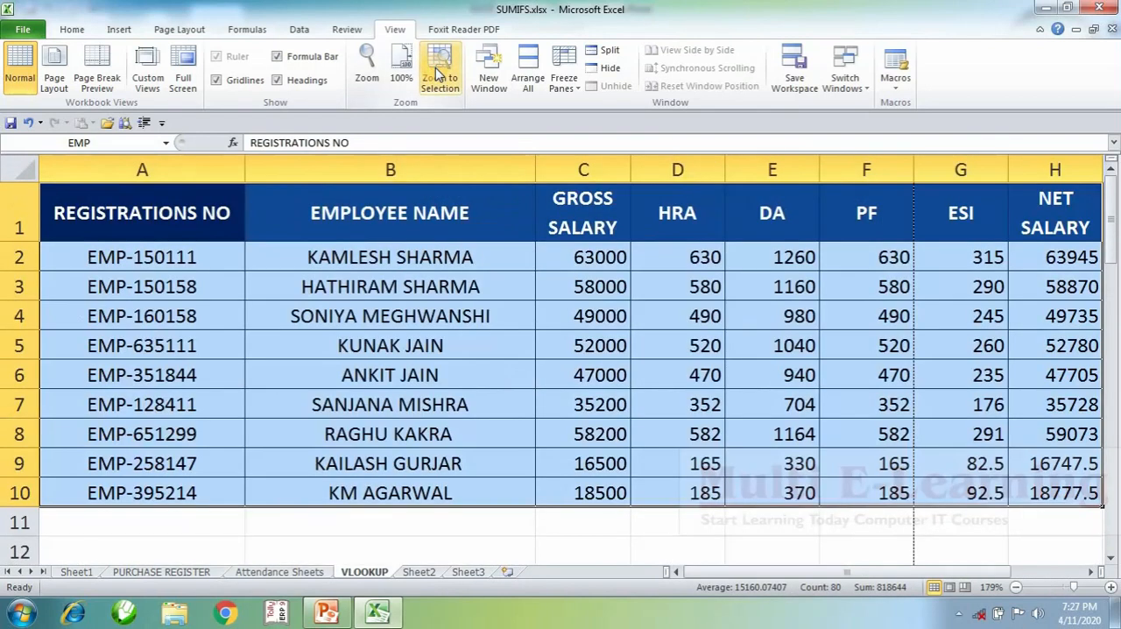
# Step: Reduce the sheet's magnification to 130% and deselect the employee table by selecting the empty cell K15
pyautogui.scroll(-2, 507, 249)
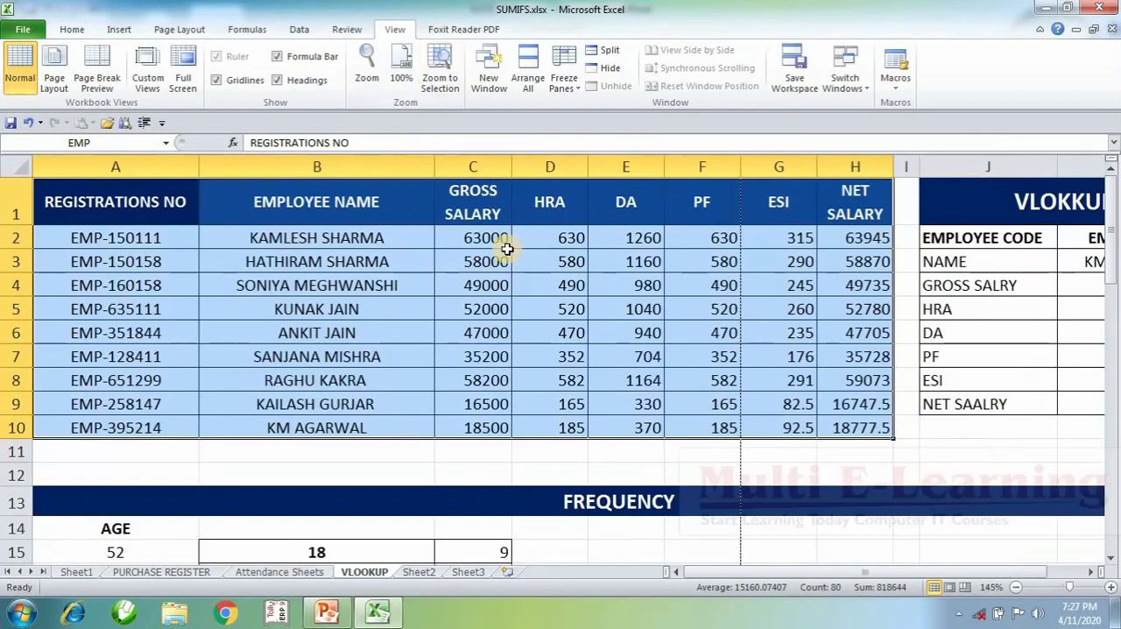
pyautogui.scroll(-1, 507, 250)
pyautogui.click(981, 517)
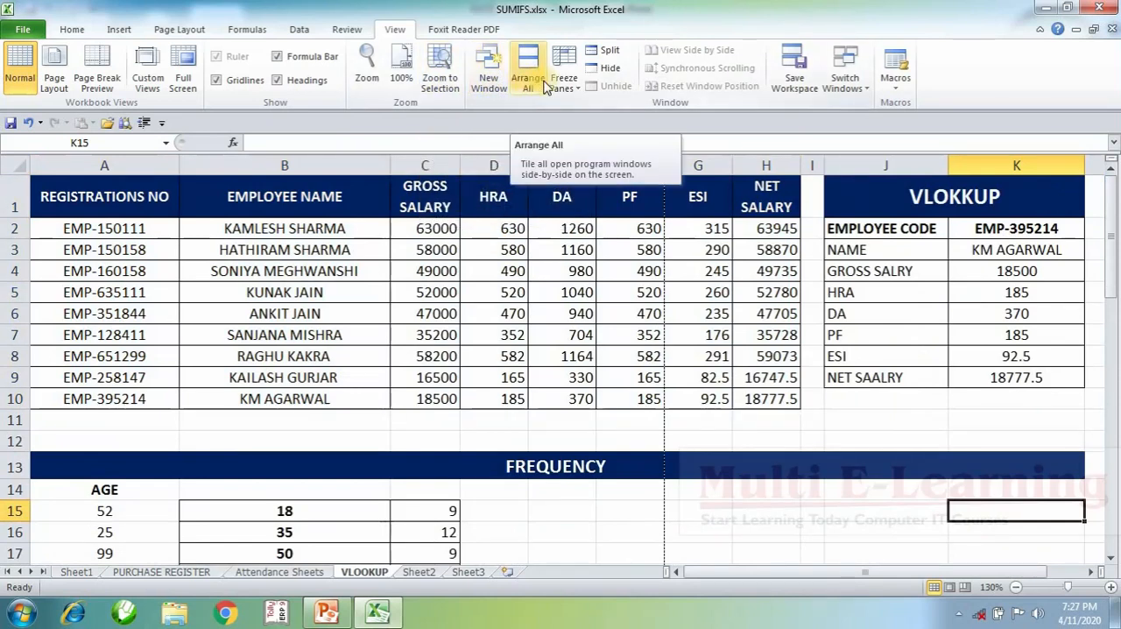
# Step: Freeze the top row so the employee table headers stay in place, with row 1 selected
pyautogui.scroll(-1, 580, 290)
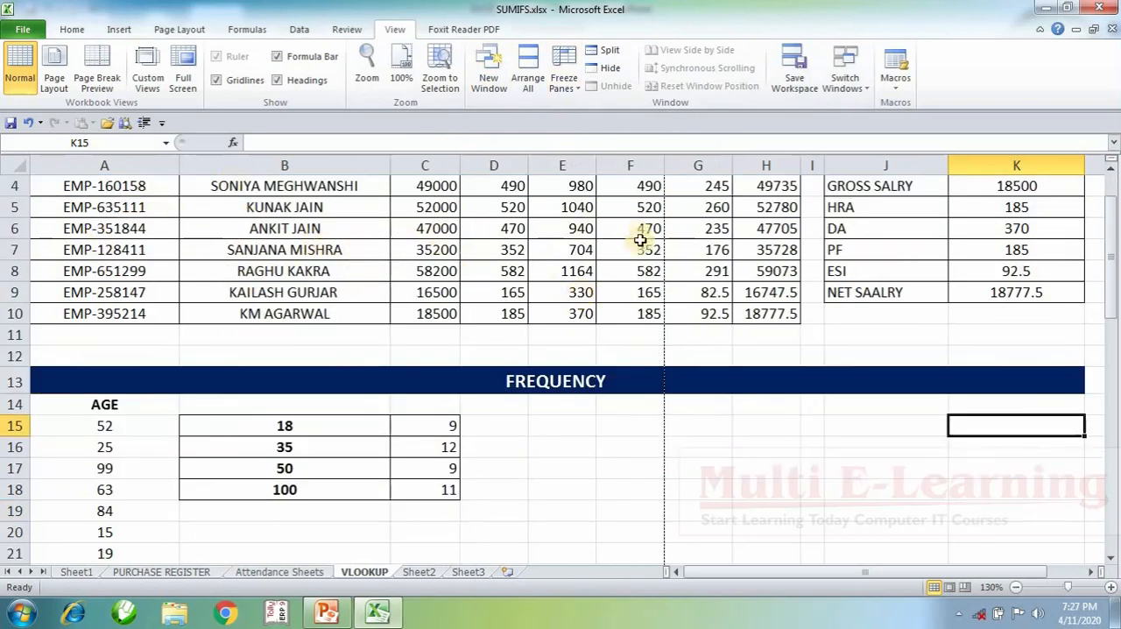
pyautogui.scroll(-6, 756, 254)
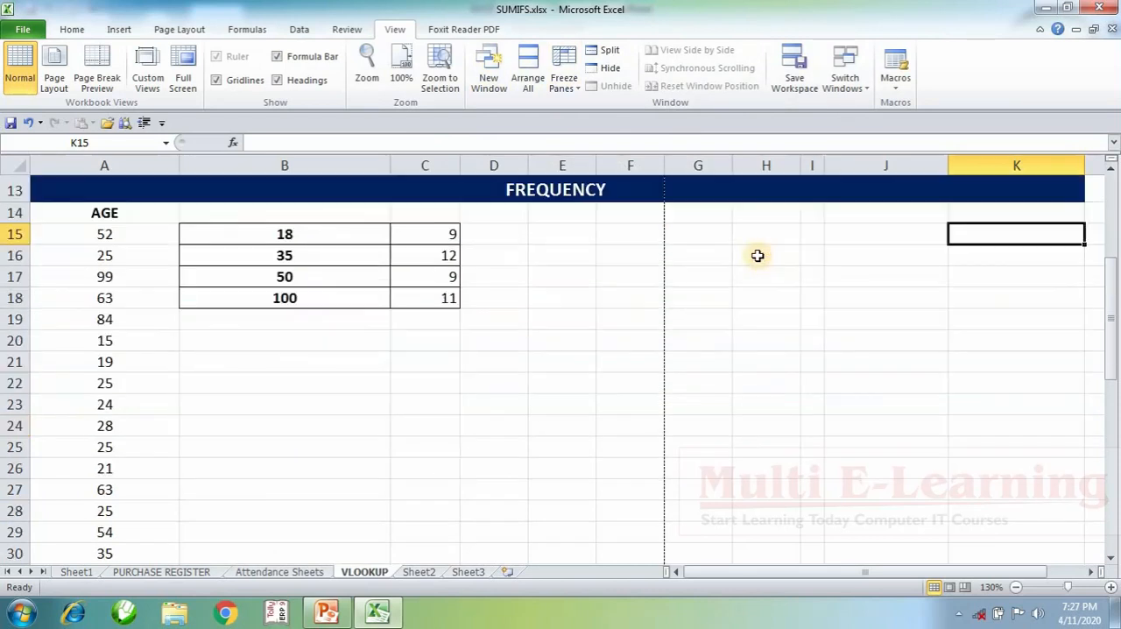
pyautogui.scroll(-20, 758, 255)
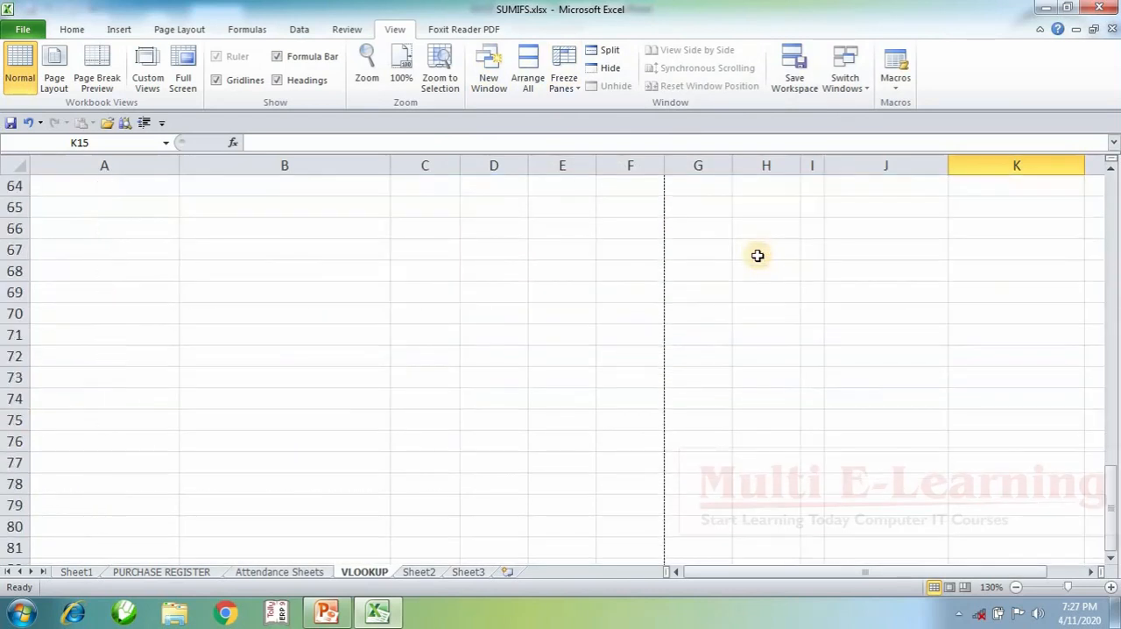
pyautogui.scroll(10, 757, 255)
pyautogui.scroll(17, 757, 255)
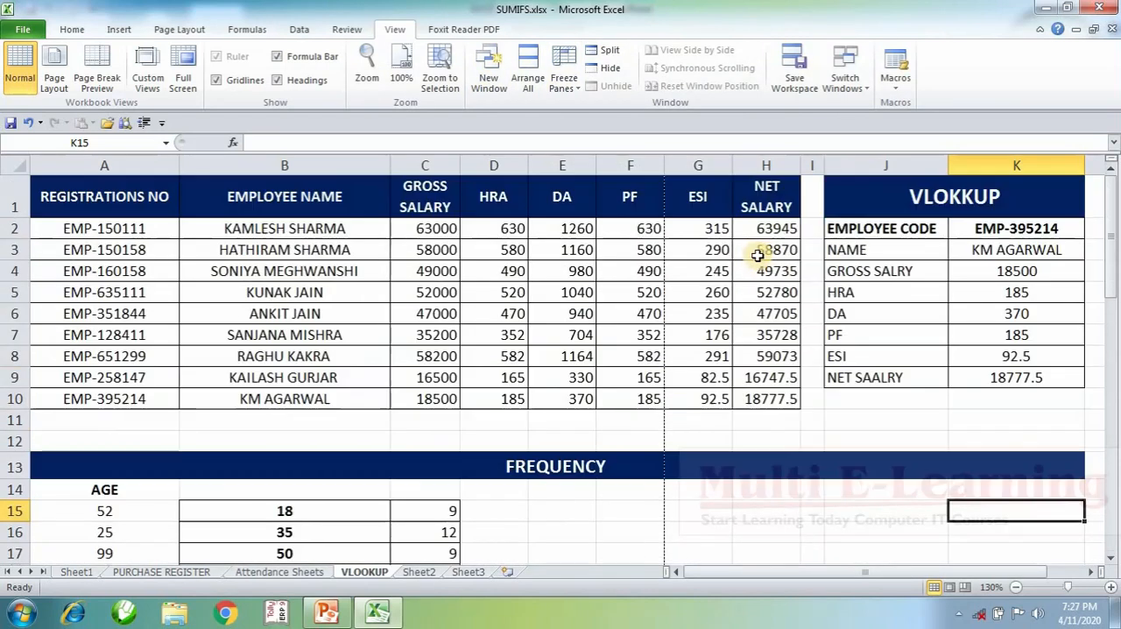
pyautogui.click(8, 193)
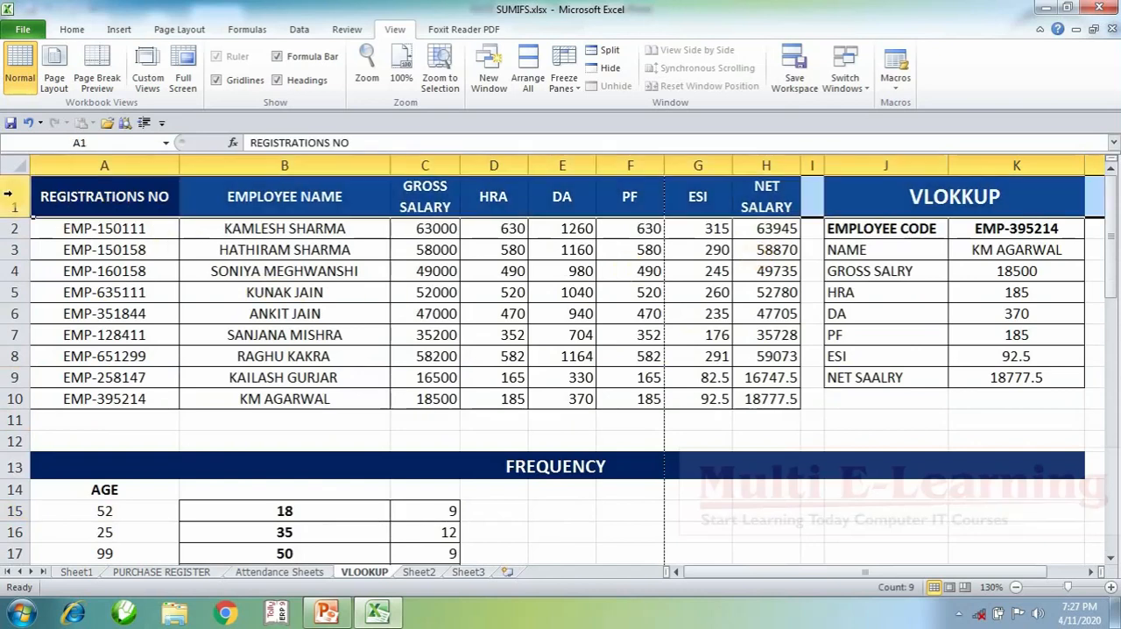
pyautogui.click(564, 87)
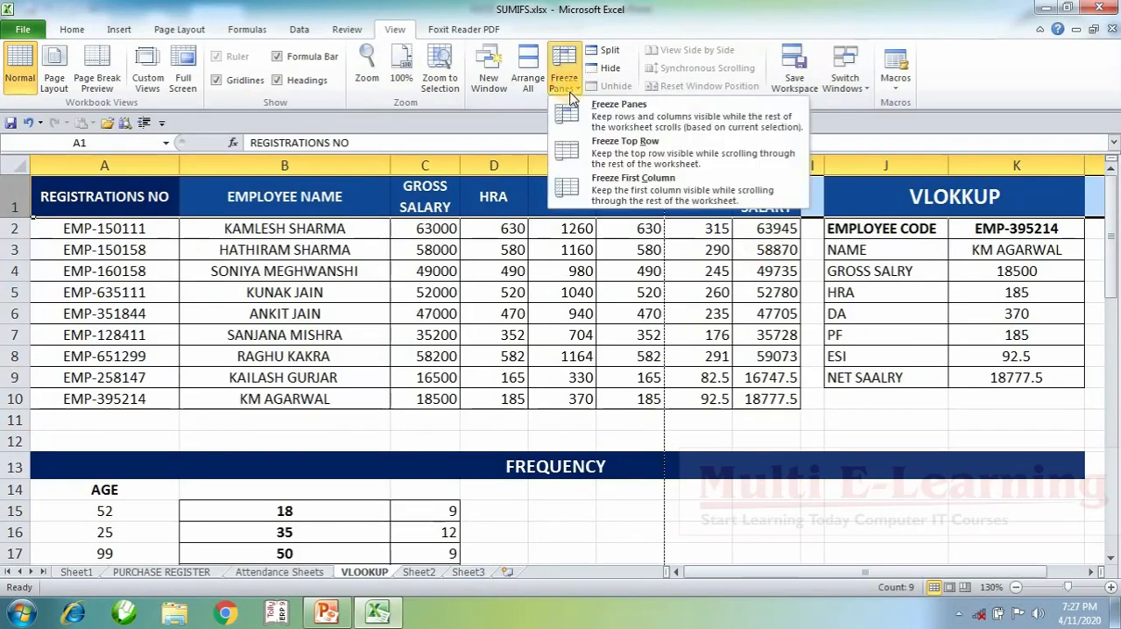
pyautogui.click(621, 155)
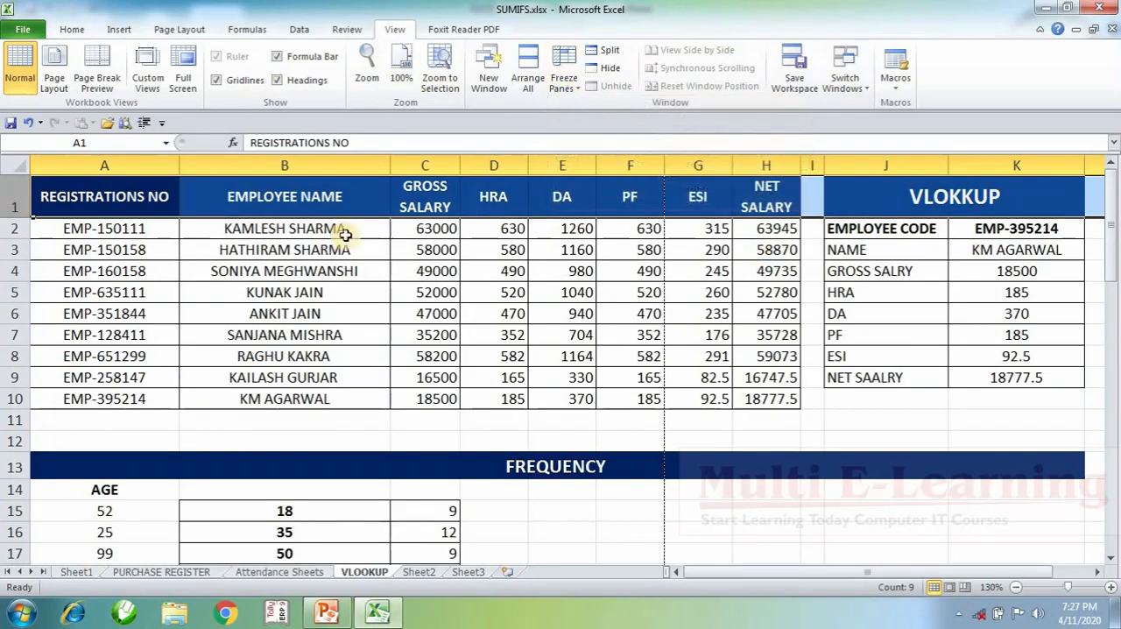
# Step: Select cell D6 and check the frozen header row against the age rows further down the sheet
pyautogui.click(518, 310)
pyautogui.scroll(-4, 517, 310)
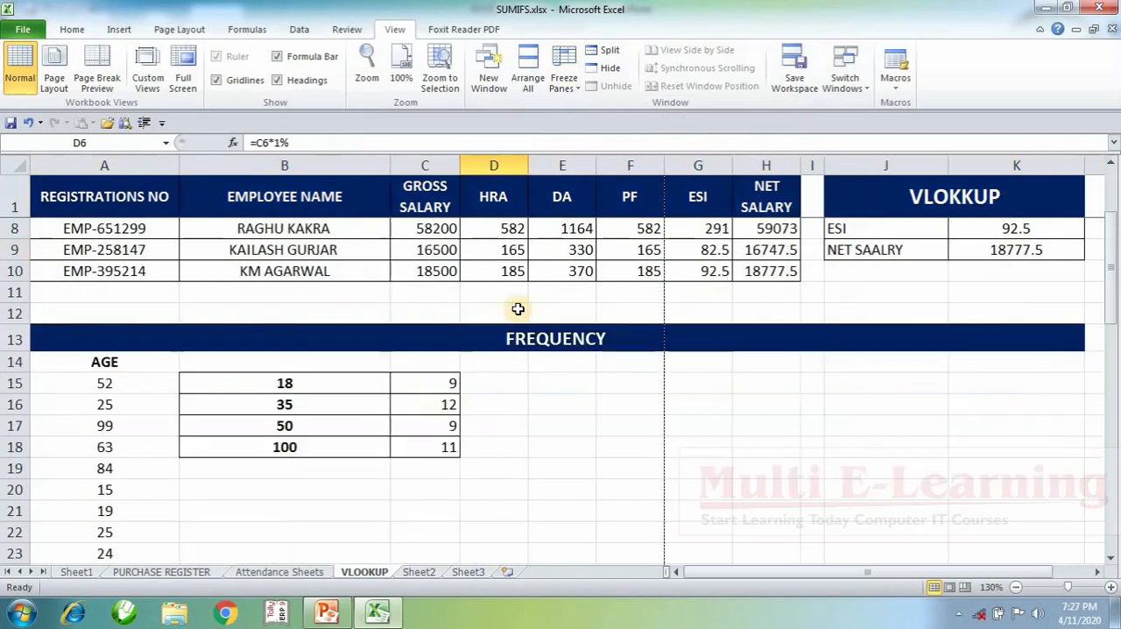
pyautogui.scroll(-7, 517, 309)
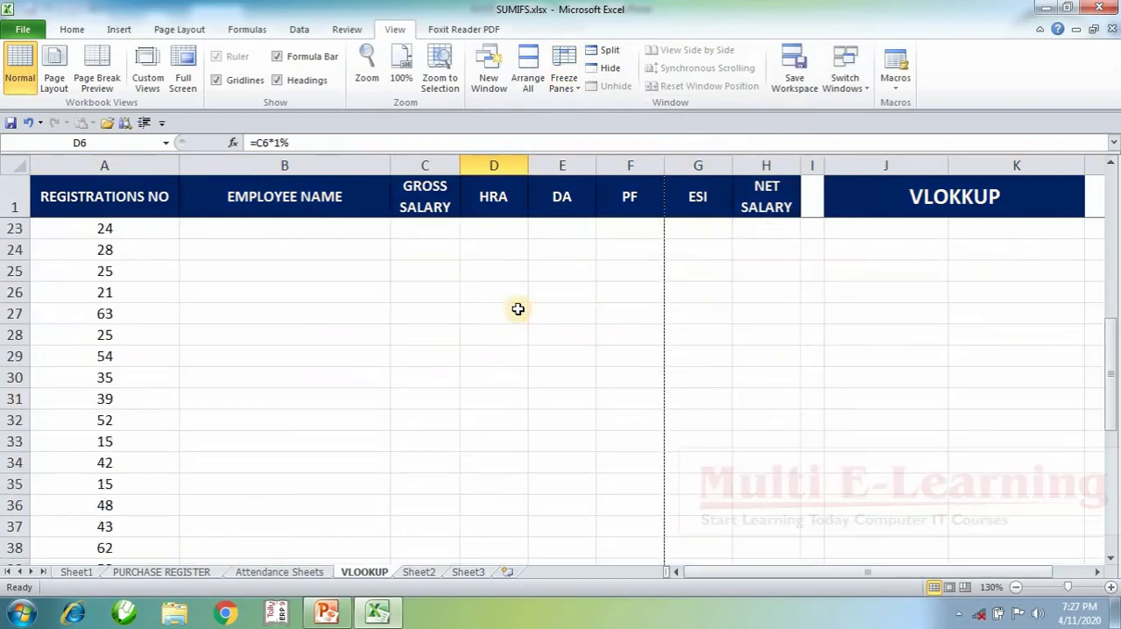
pyautogui.scroll(-3, 518, 309)
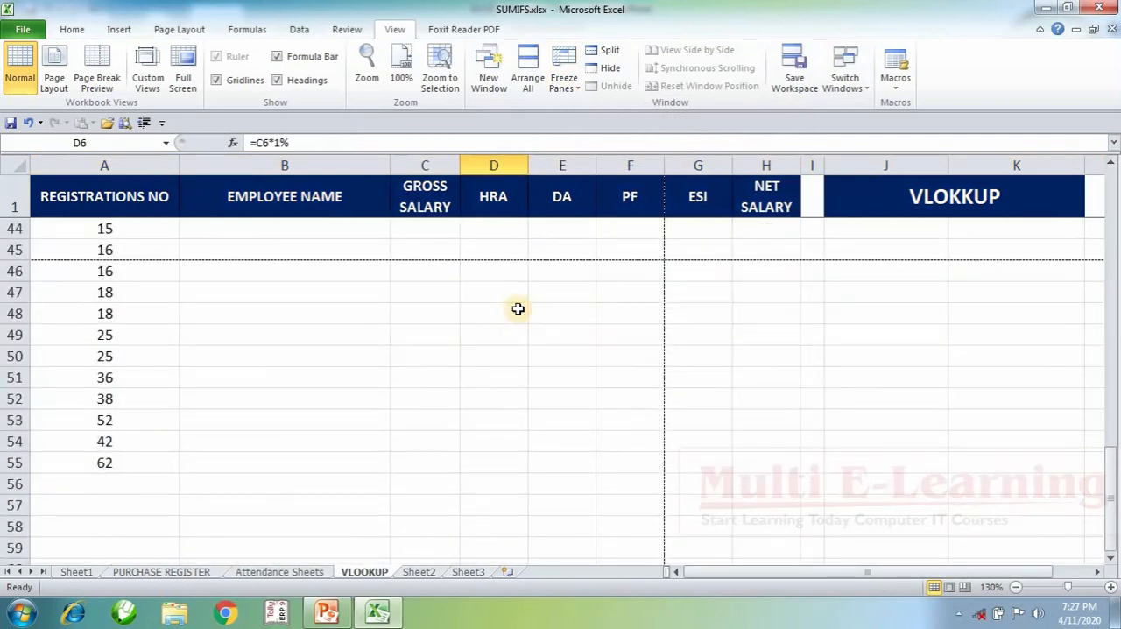
pyautogui.scroll(14, 517, 309)
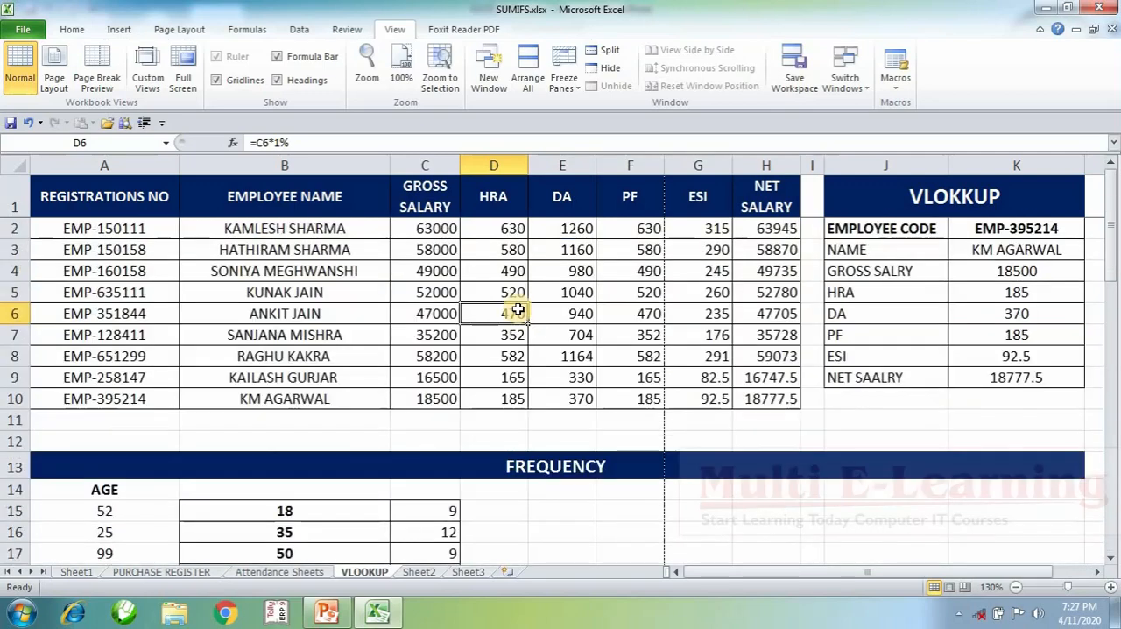
# Step: Select lookup columns J and K and freeze the sheet's first column in place of the top row
pyautogui.moveTo(875, 165); pyautogui.dragTo(985, 175)
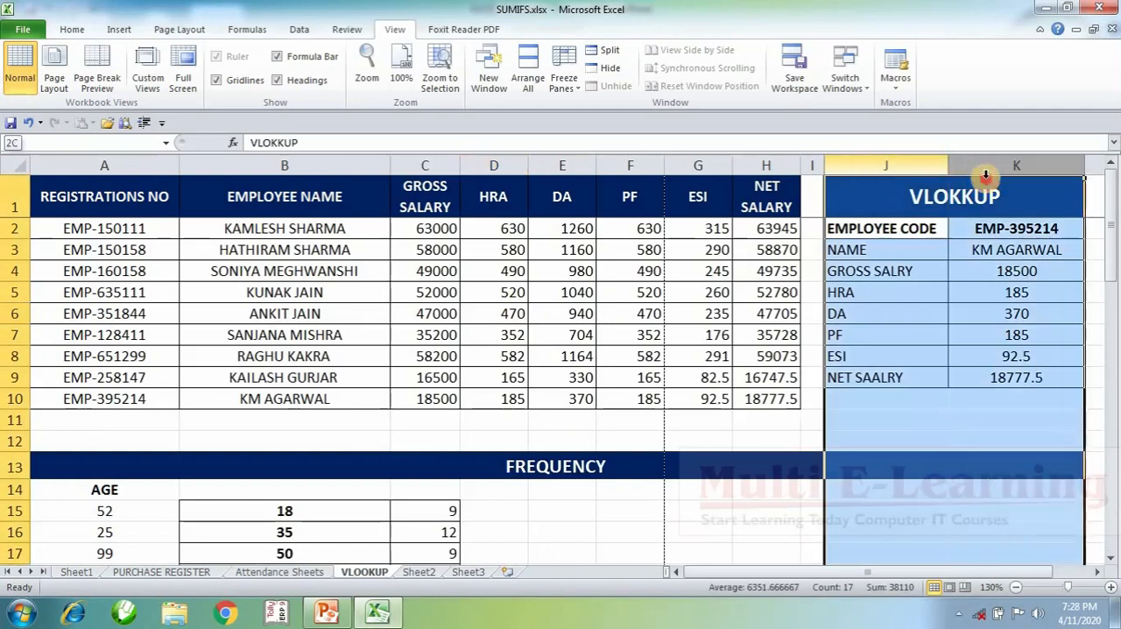
pyautogui.click(528, 88)
pyautogui.press('Escape')
pyautogui.click(560, 83)
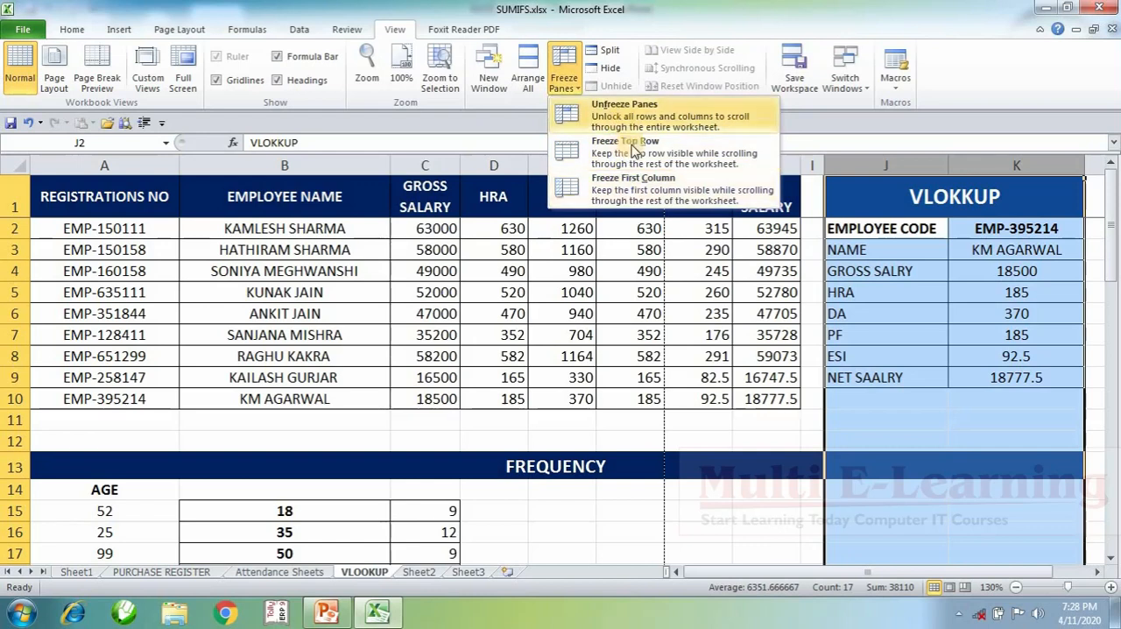
pyautogui.click(648, 188)
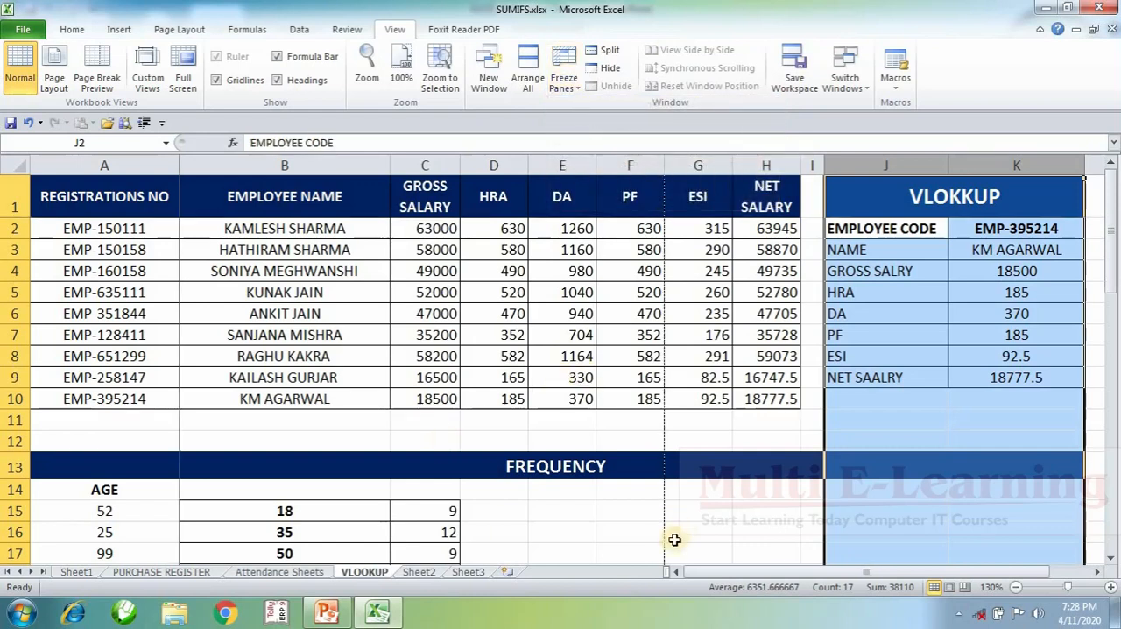
# Step: Examine the frozen registration number column beside the sheet's distant columns, and unfreeze the panes
pyautogui.moveTo(743, 573); pyautogui.dragTo(900, 575)
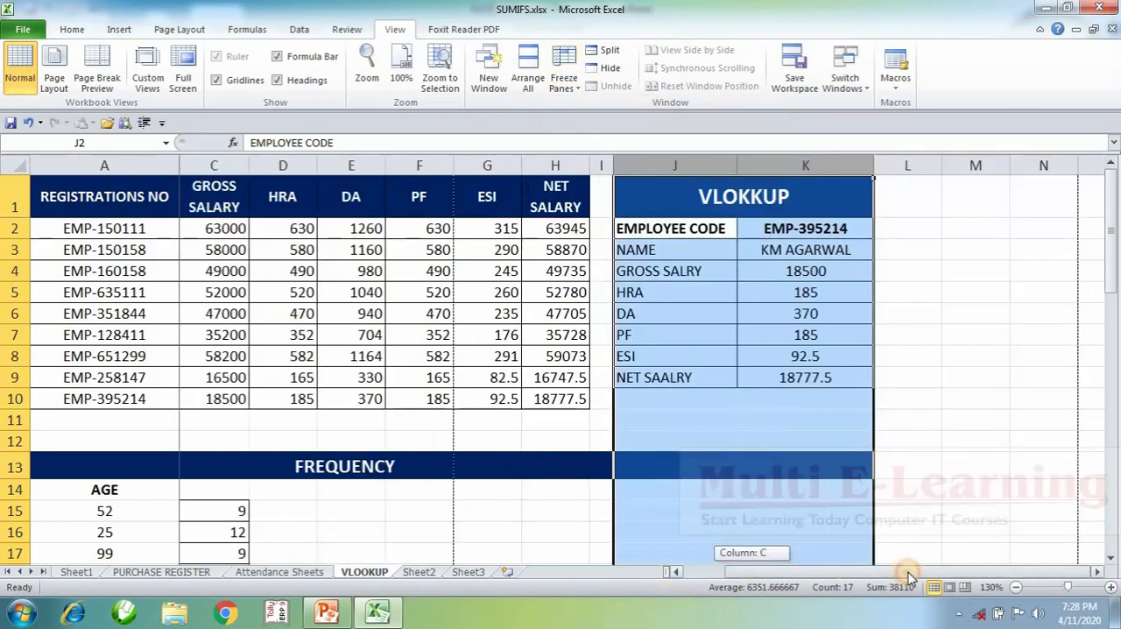
pyautogui.moveTo(689, 591); pyautogui.dragTo(851, 571)
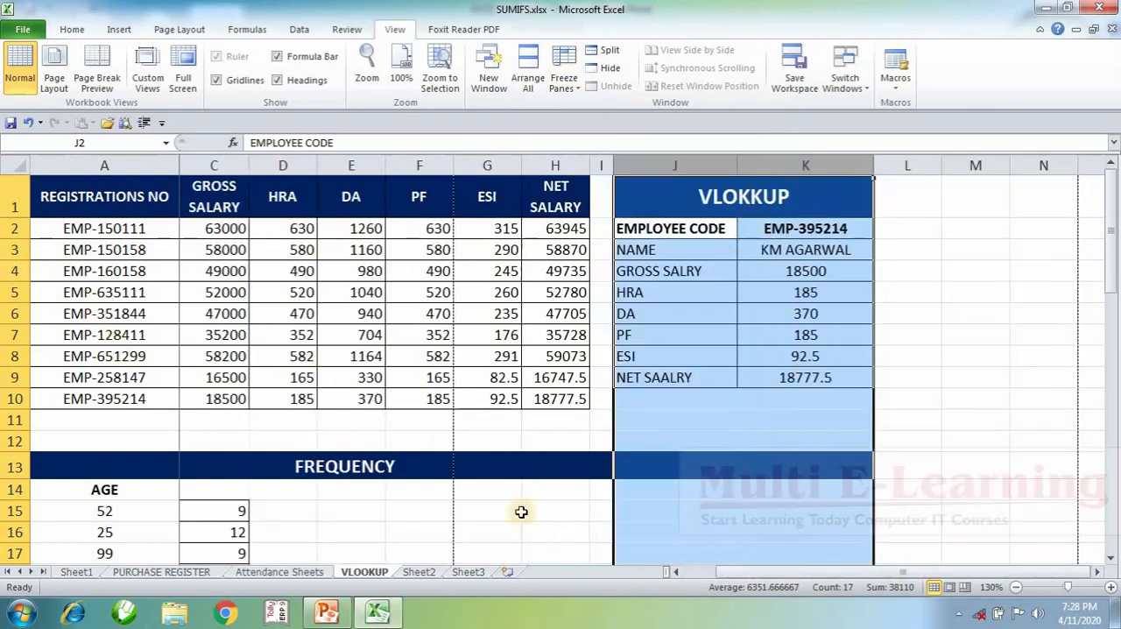
pyautogui.click(1097, 573)
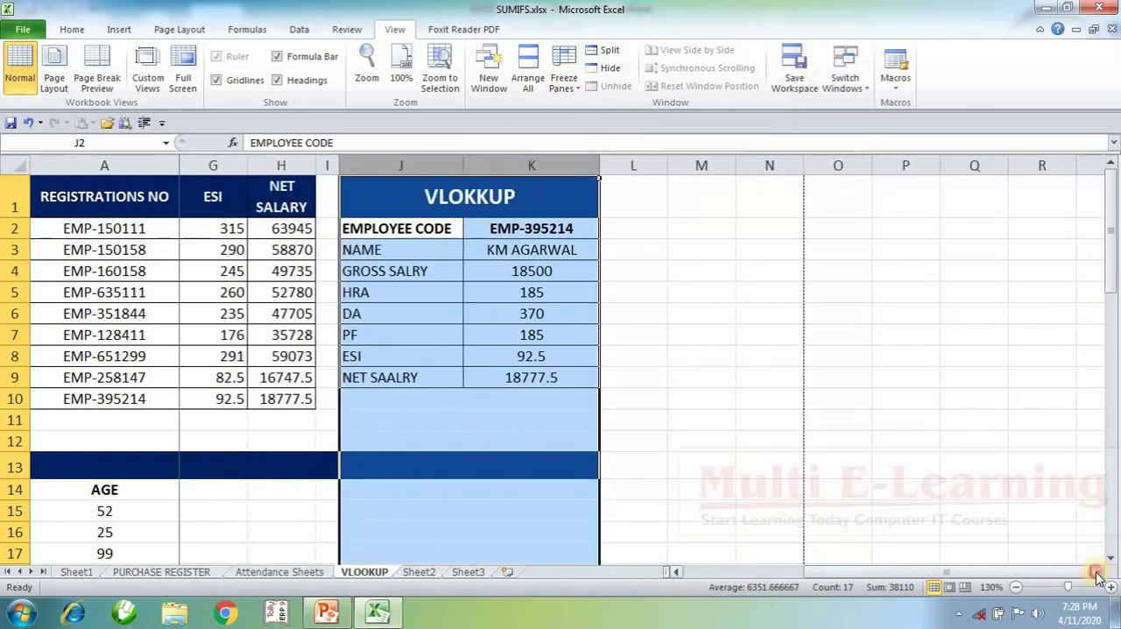
pyautogui.click(1097, 572)
pyautogui.click(1097, 573)
pyautogui.click(1097, 572)
pyautogui.click(1097, 573)
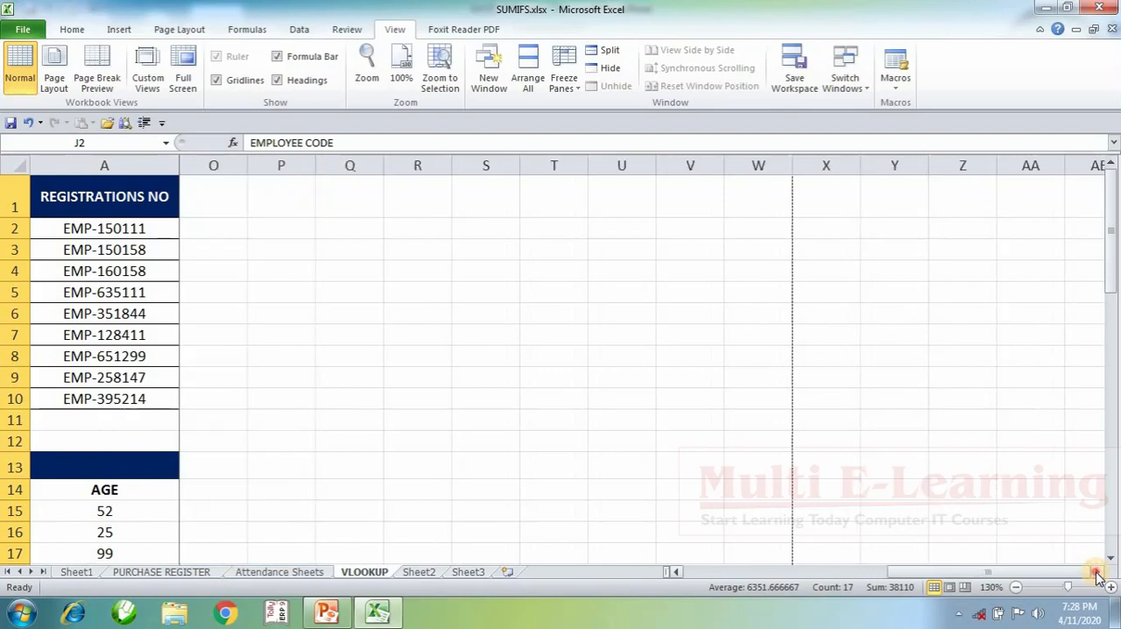
pyautogui.click(1097, 573)
pyautogui.click(1097, 572)
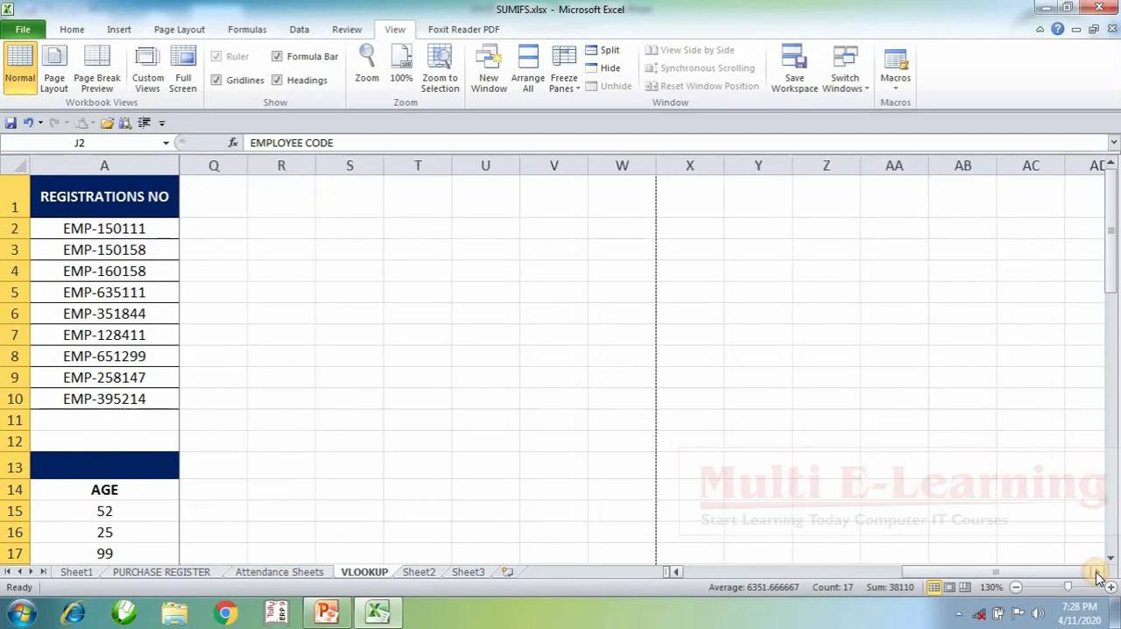
pyautogui.click(566, 77)
pyautogui.click(596, 117)
# Step: Split the sheet into four panes at cell C4 and remove the split
pyautogui.click(425, 271)
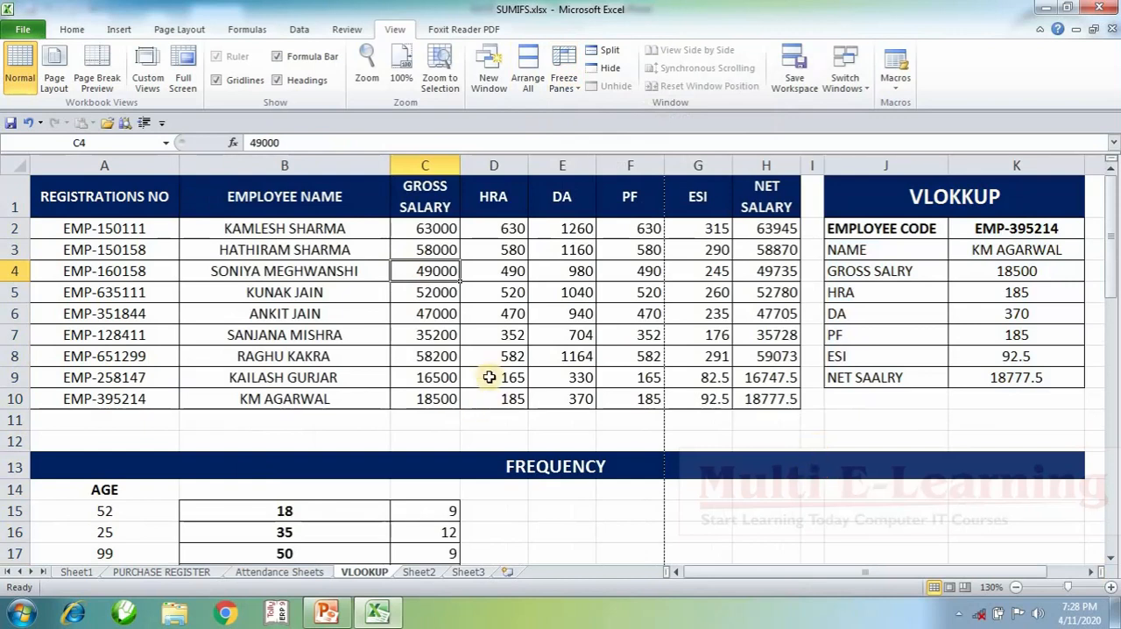
pyautogui.click(602, 51)
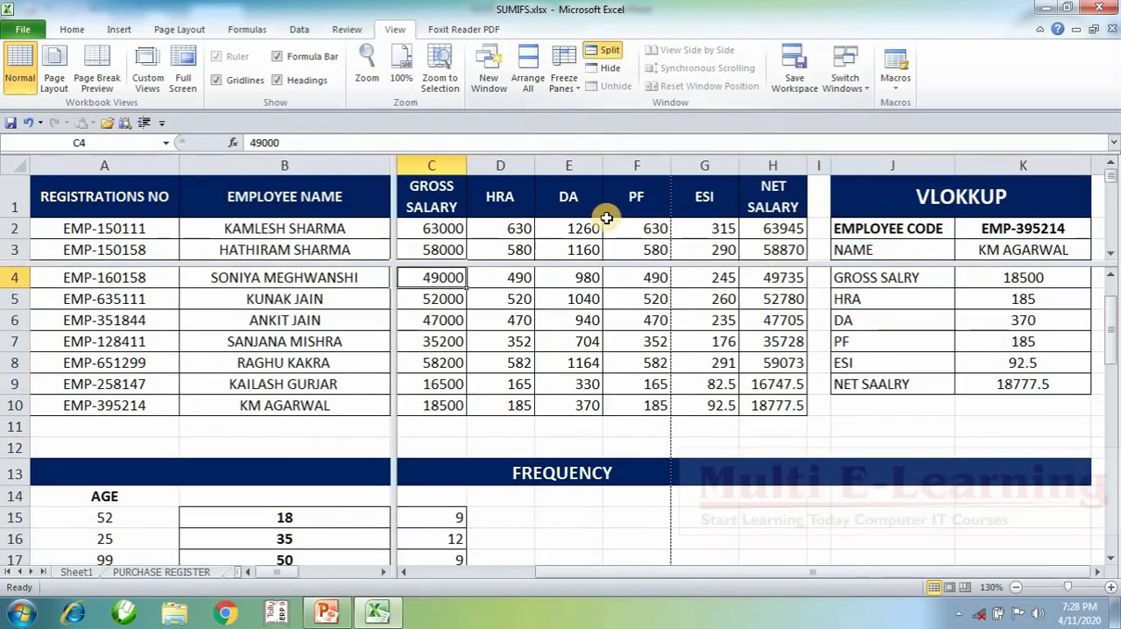
pyautogui.click(598, 52)
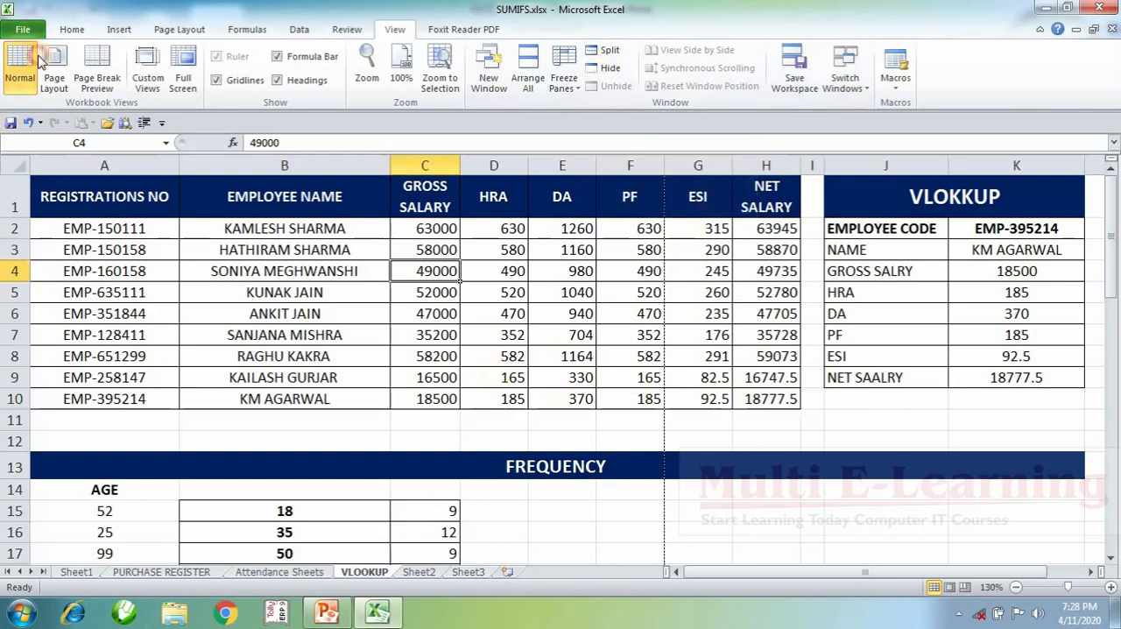
# Step: Open the recent workbook CONTACT NUMBER 2017 TO 2019.xlsx and look over its number column
pyautogui.click(23, 29)
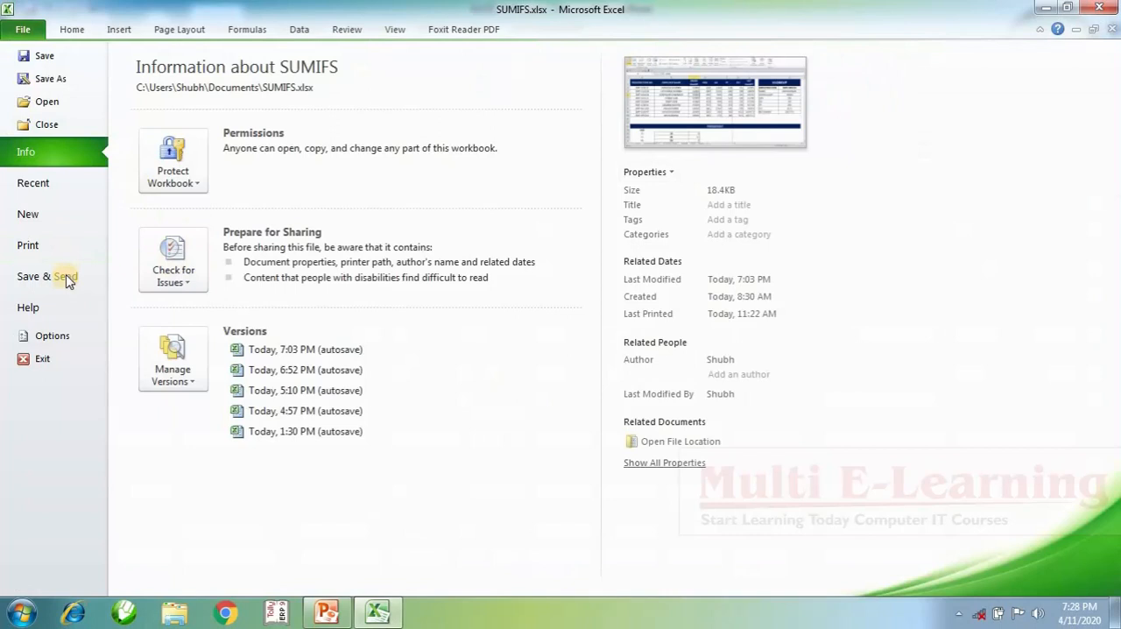
pyautogui.click(32, 183)
pyautogui.click(319, 297)
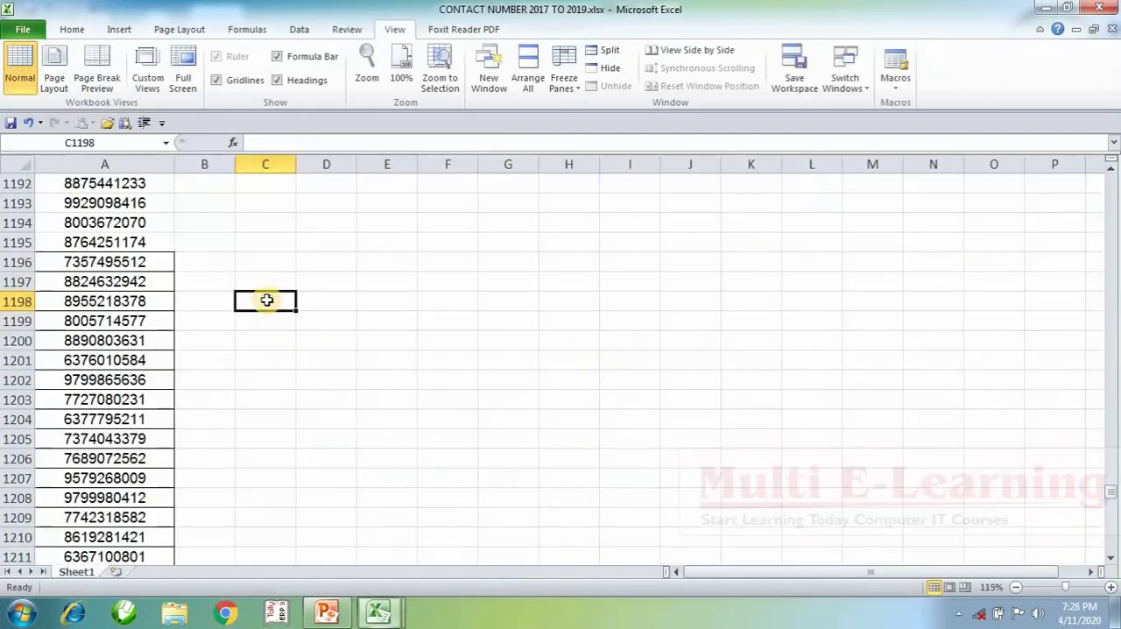
pyautogui.scroll(3, 131, 341)
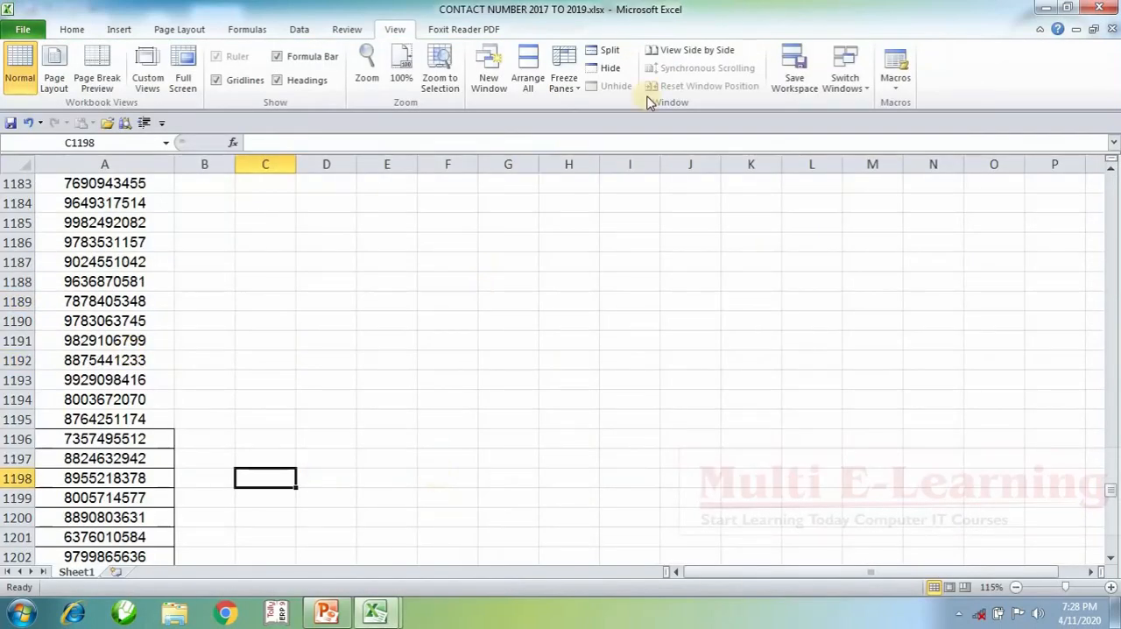
# Step: Switch back and forth between SUMIFS.xlsx and CONTACT NUMBER 2017 TO 2019.xlsx, and close the contact number workbook
pyautogui.click(848, 83)
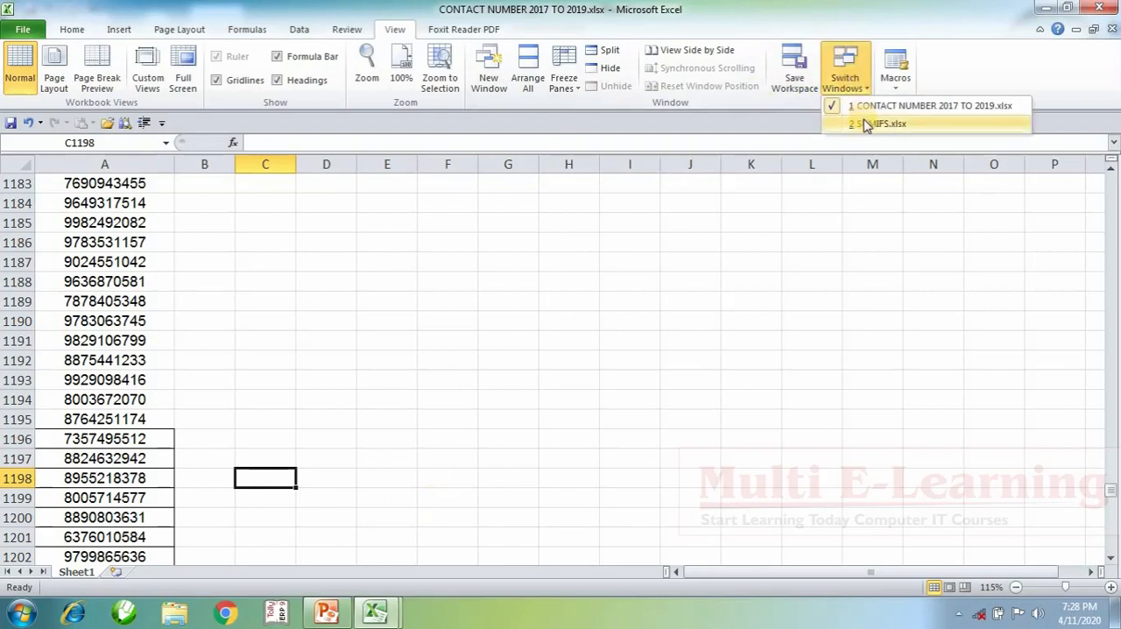
pyautogui.click(871, 123)
pyautogui.click(851, 96)
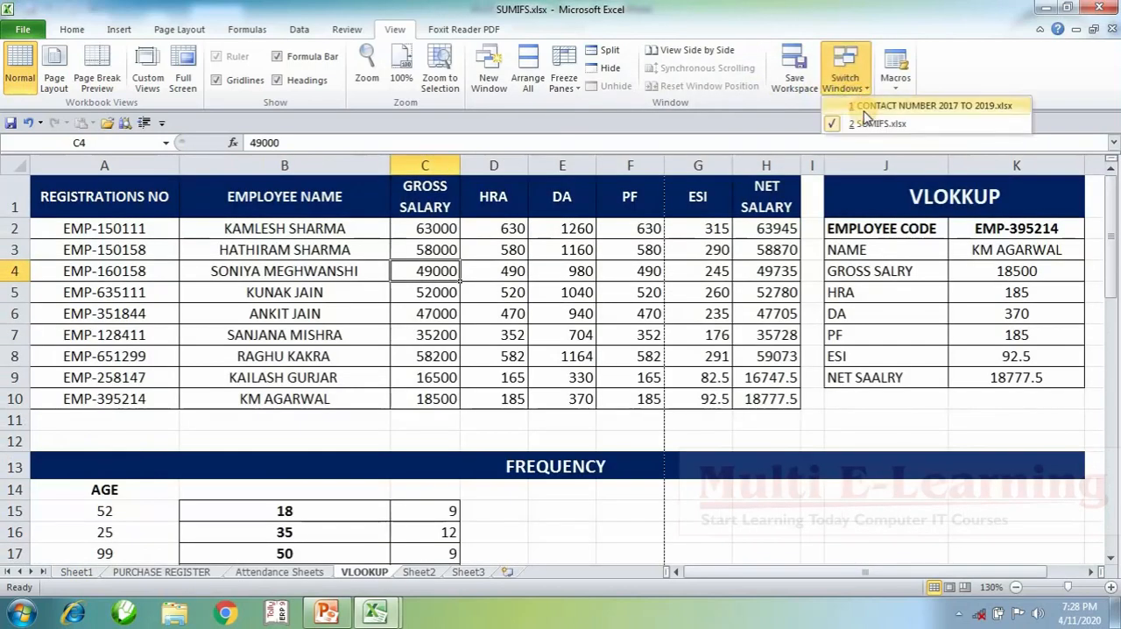
pyautogui.click(857, 105)
pyautogui.click(851, 92)
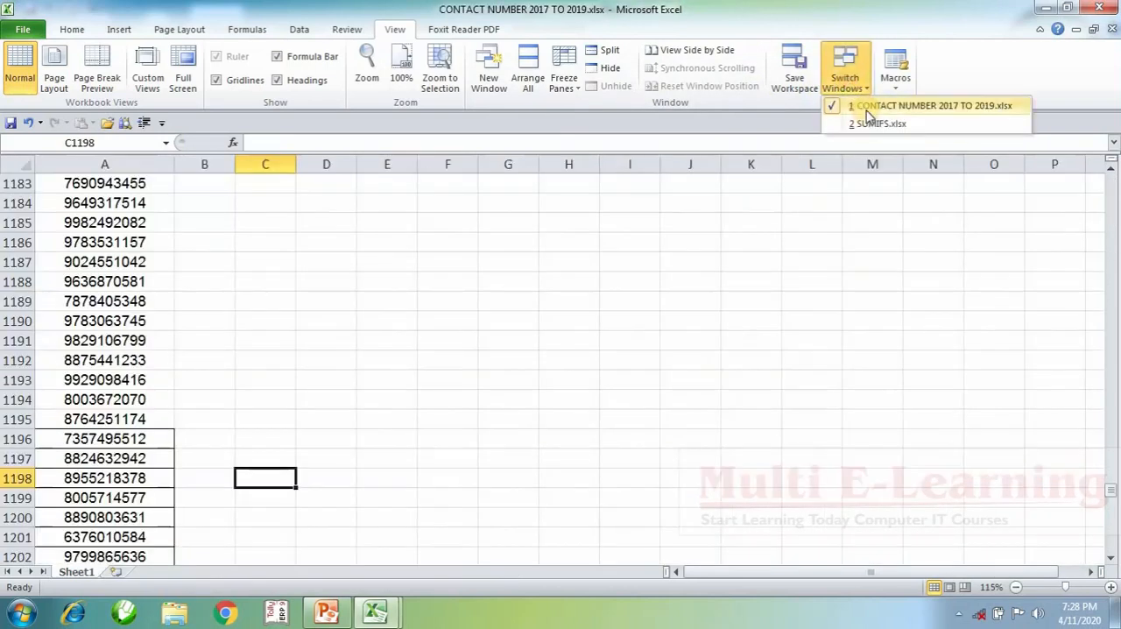
pyautogui.click(875, 124)
pyautogui.click(851, 88)
pyautogui.click(859, 106)
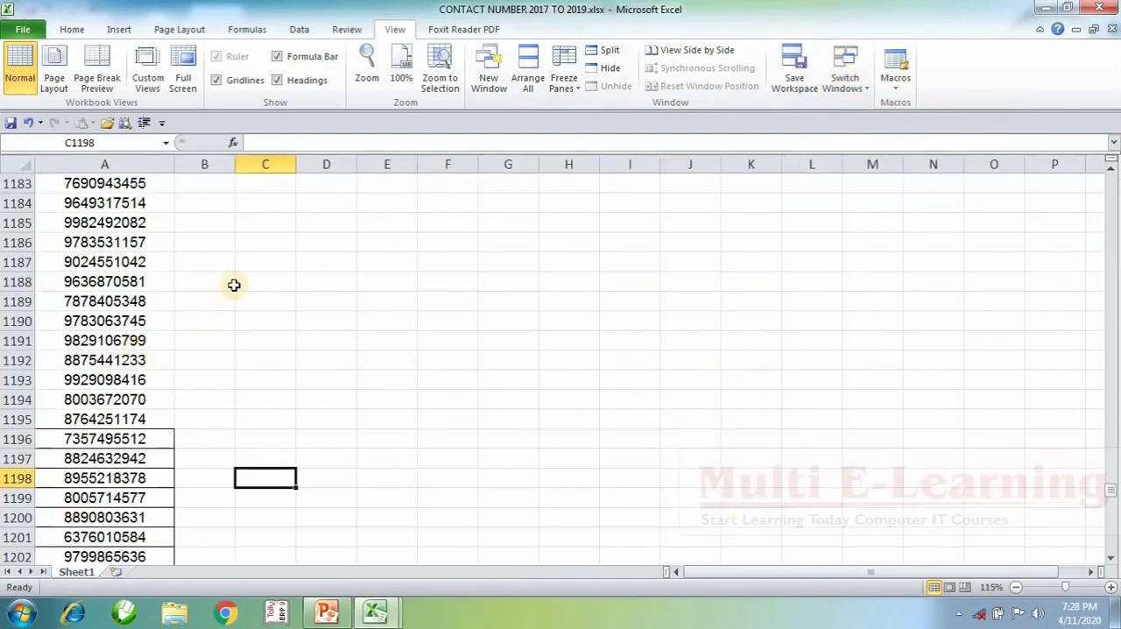
pyautogui.click(1101, 7)
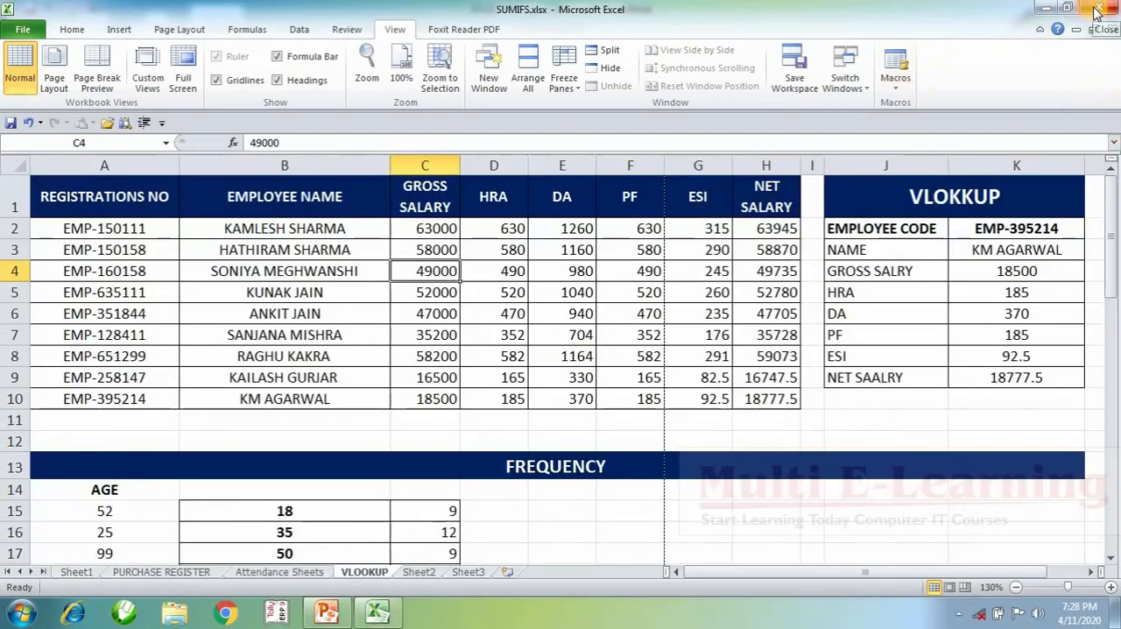
# Step: Copy the employee salary table A1:H10 on the VLOOKUP sheet and open a blank workbook in a separate, maximized Excel window
pyautogui.moveTo(96, 190); pyautogui.dragTo(747, 399)
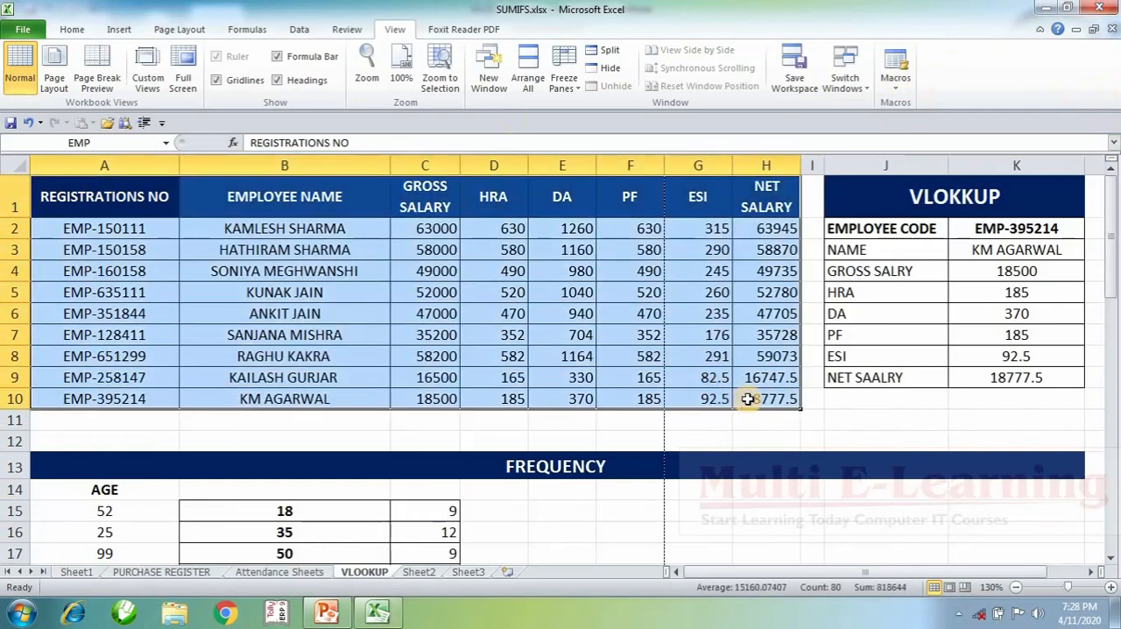
pyautogui.hotkey('ctrl', 'c')
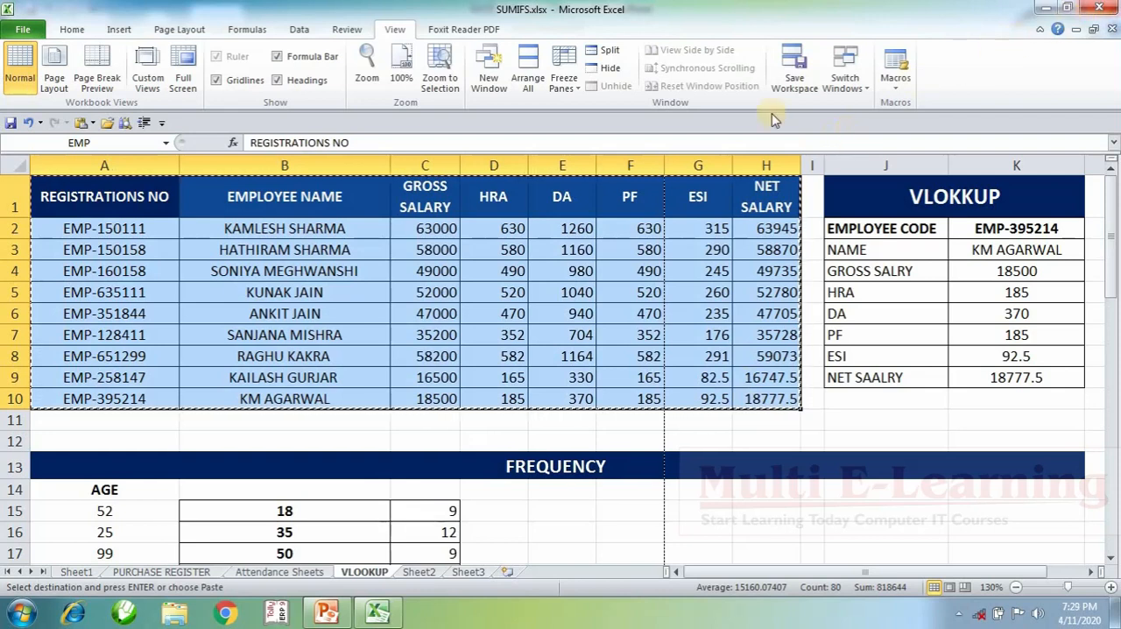
pyautogui.click(21, 610)
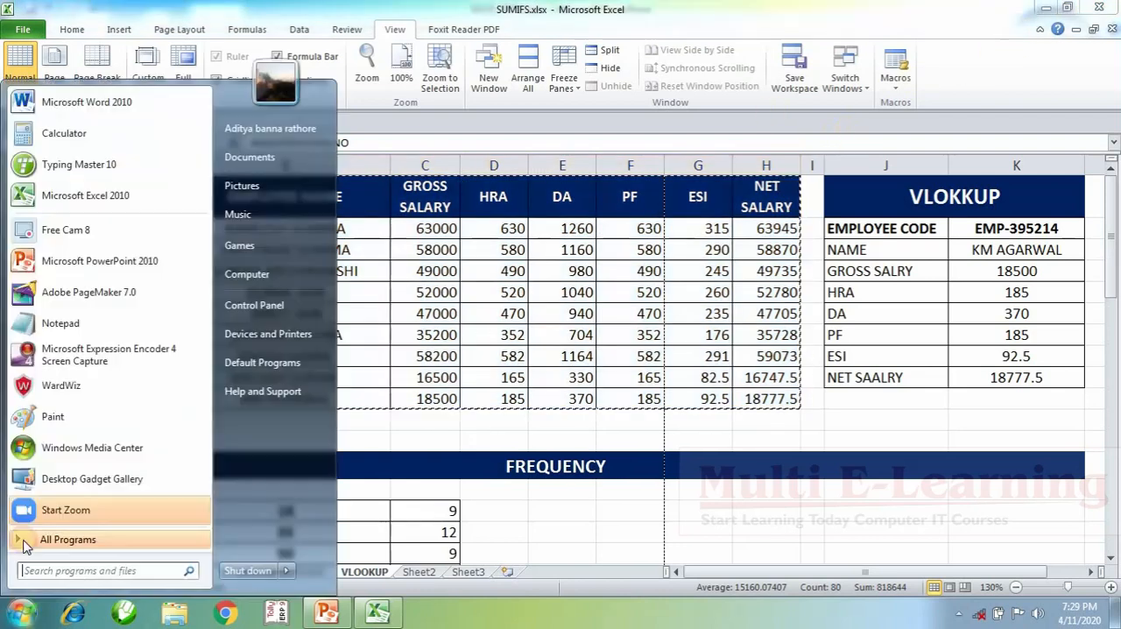
pyautogui.click(105, 192)
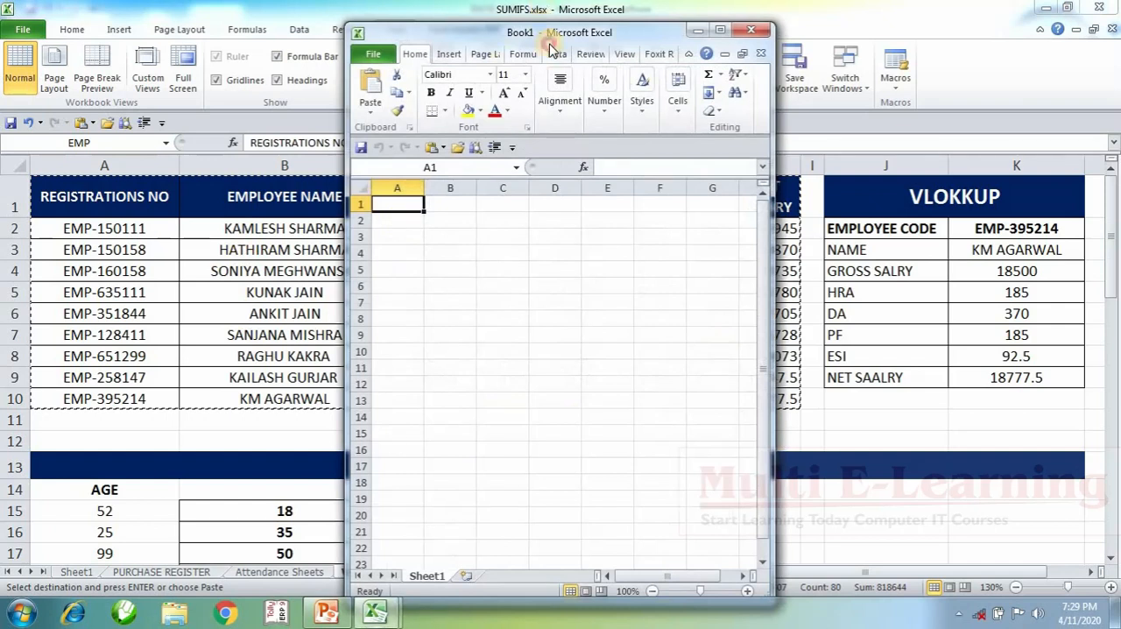
pyautogui.doubleClick(550, 32)
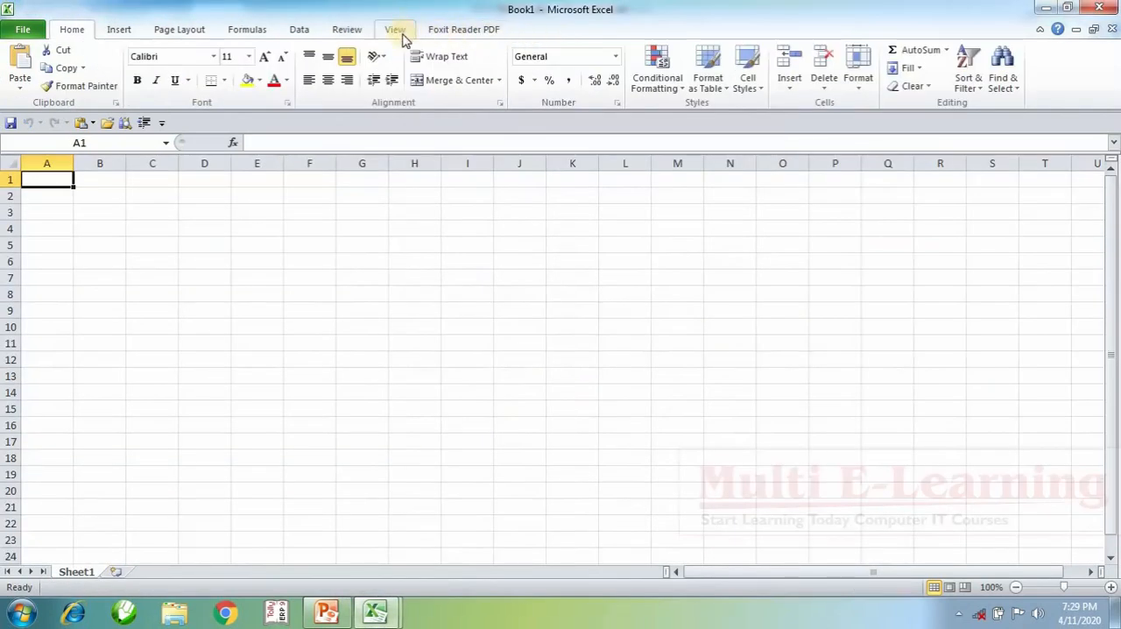
# Step: Start recording a macro named AAASSSS with the shortcut Ctrl+Shift+H, stored in This Workbook
pyautogui.click(395, 29)
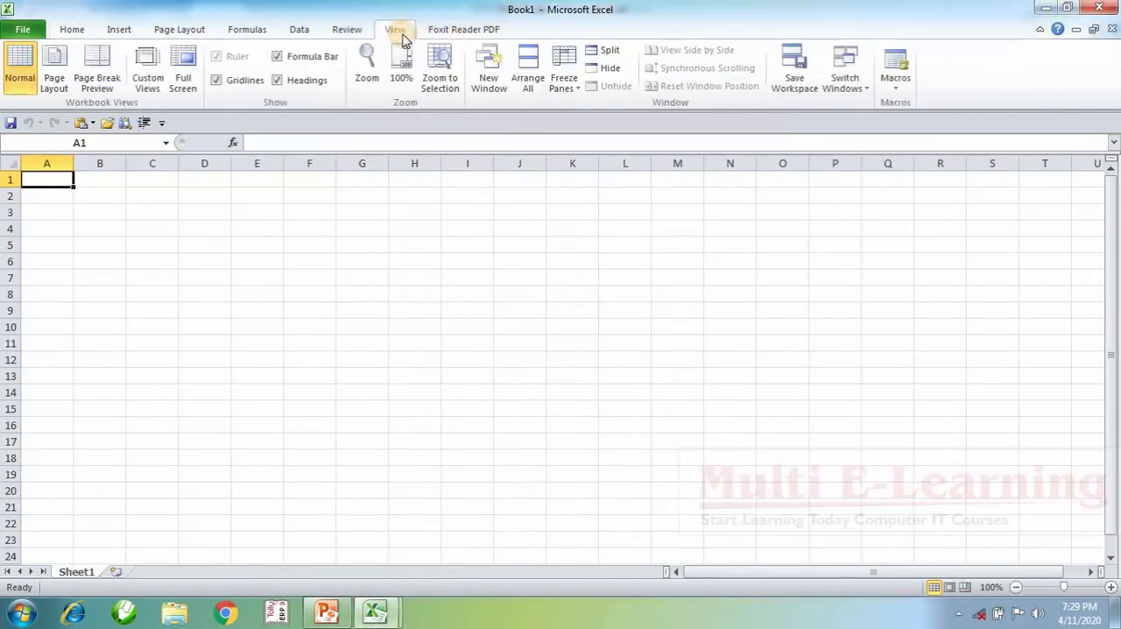
pyautogui.click(897, 86)
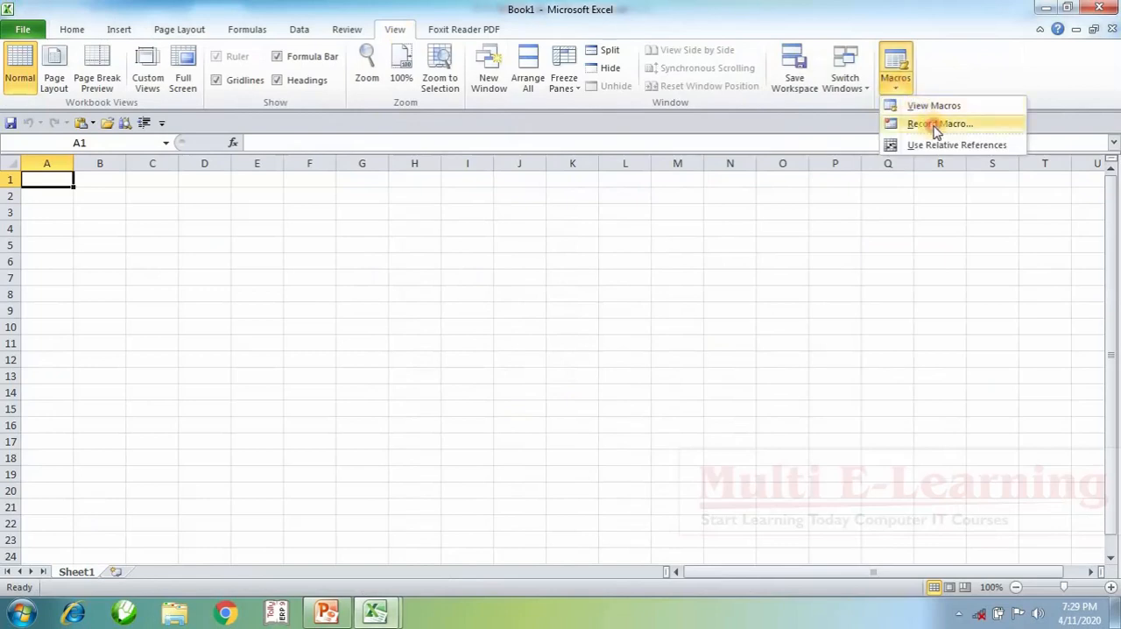
pyautogui.click(935, 125)
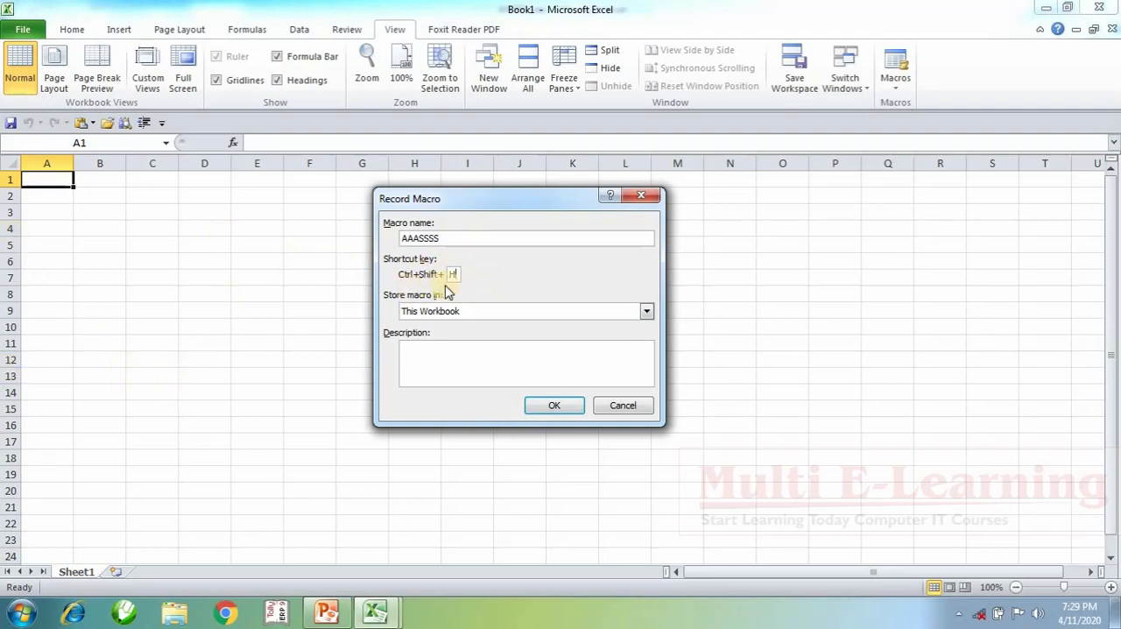
pyautogui.click(551, 406)
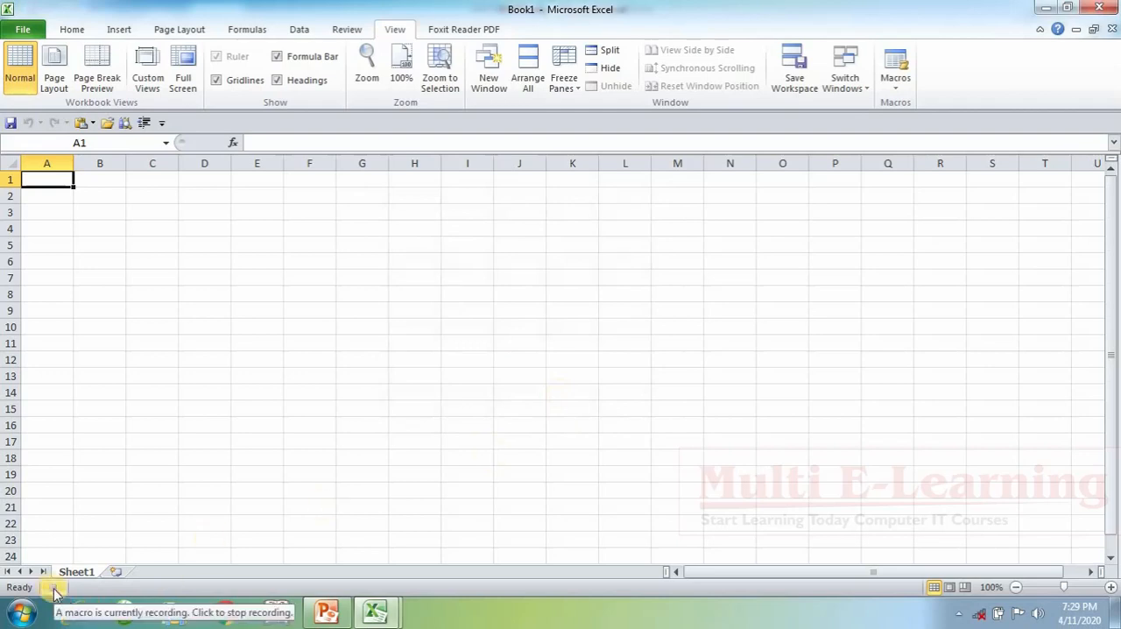
# Step: Paste the salary table at A1 of the blank sheet and widen columns A and B to show their full contents
pyautogui.hotkey('ctrl', 'v')
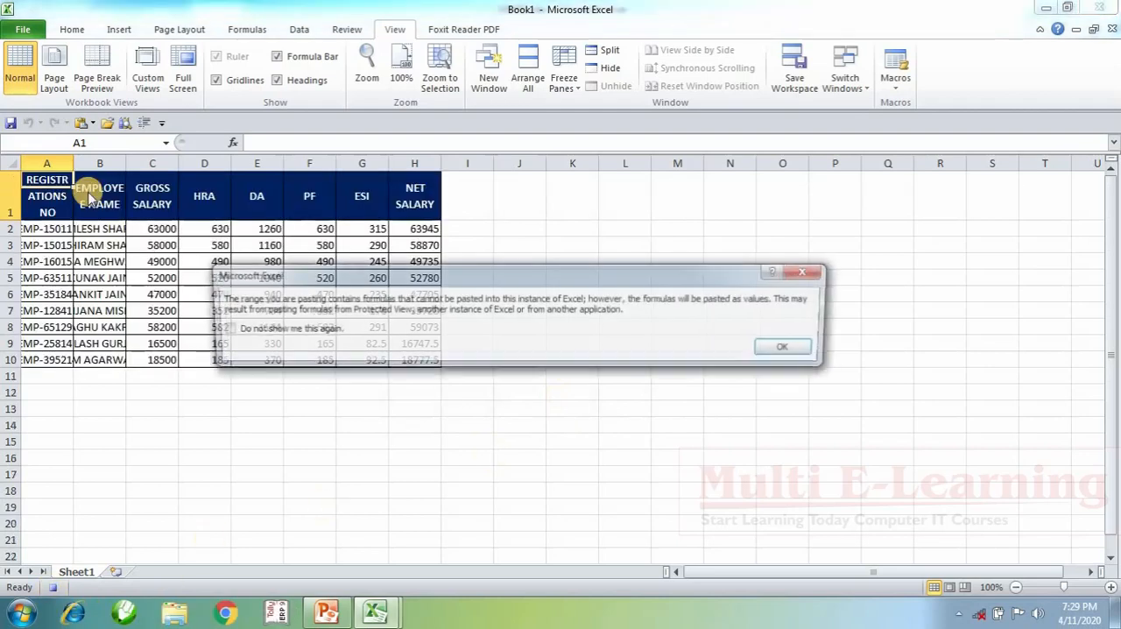
pyautogui.click(786, 350)
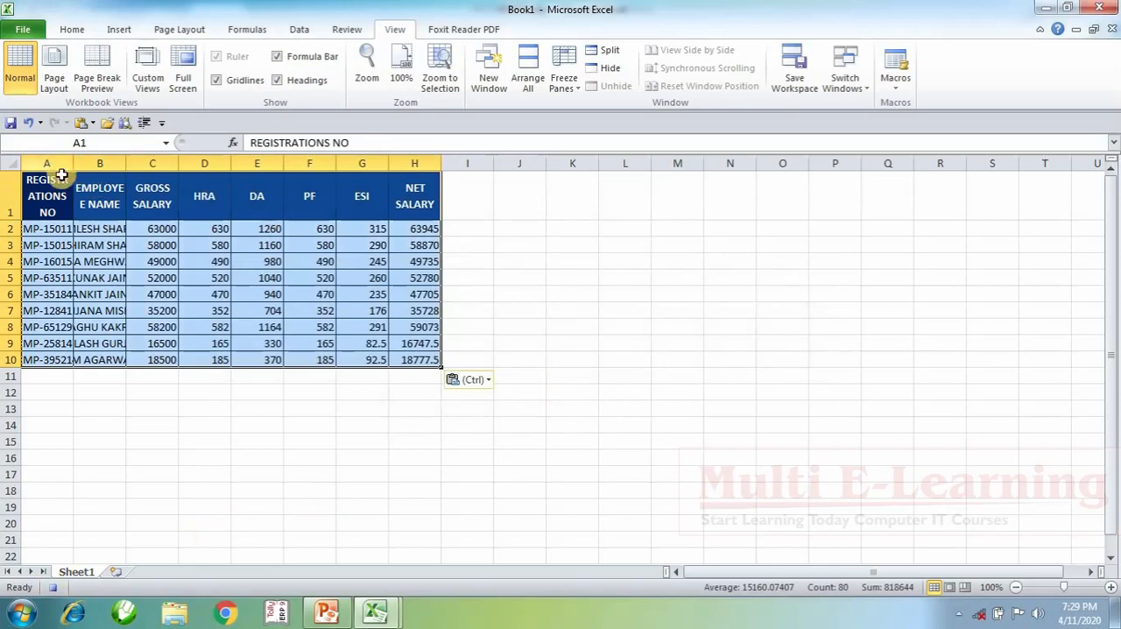
pyautogui.moveTo(39, 189); pyautogui.dragTo(466, 194)
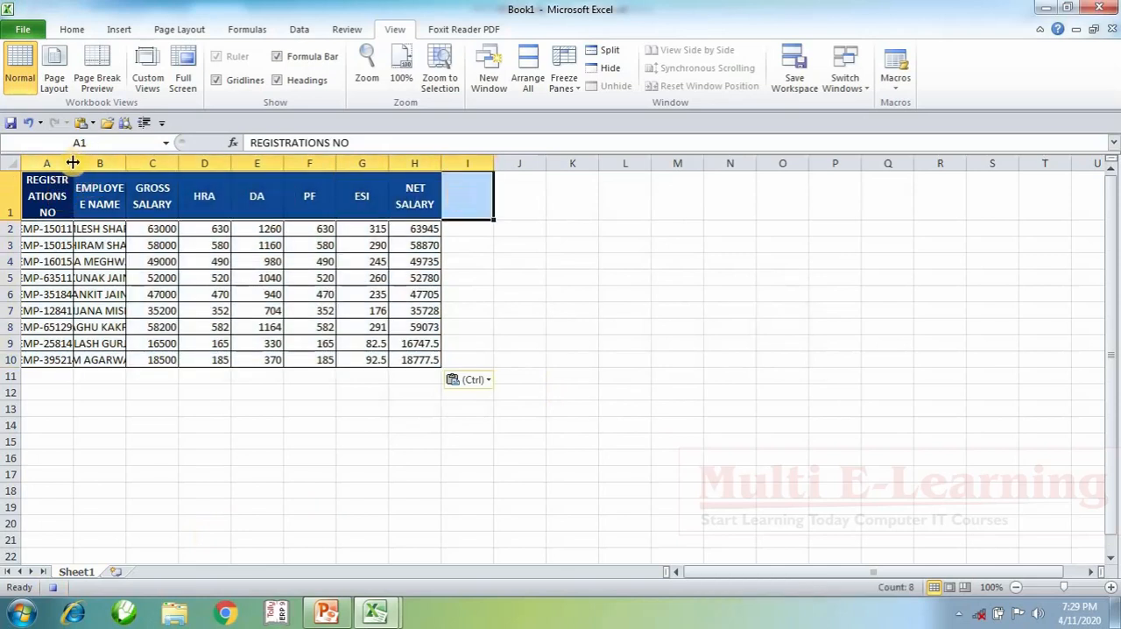
pyautogui.moveTo(73, 163); pyautogui.dragTo(327, 180)
pyautogui.click(295, 380)
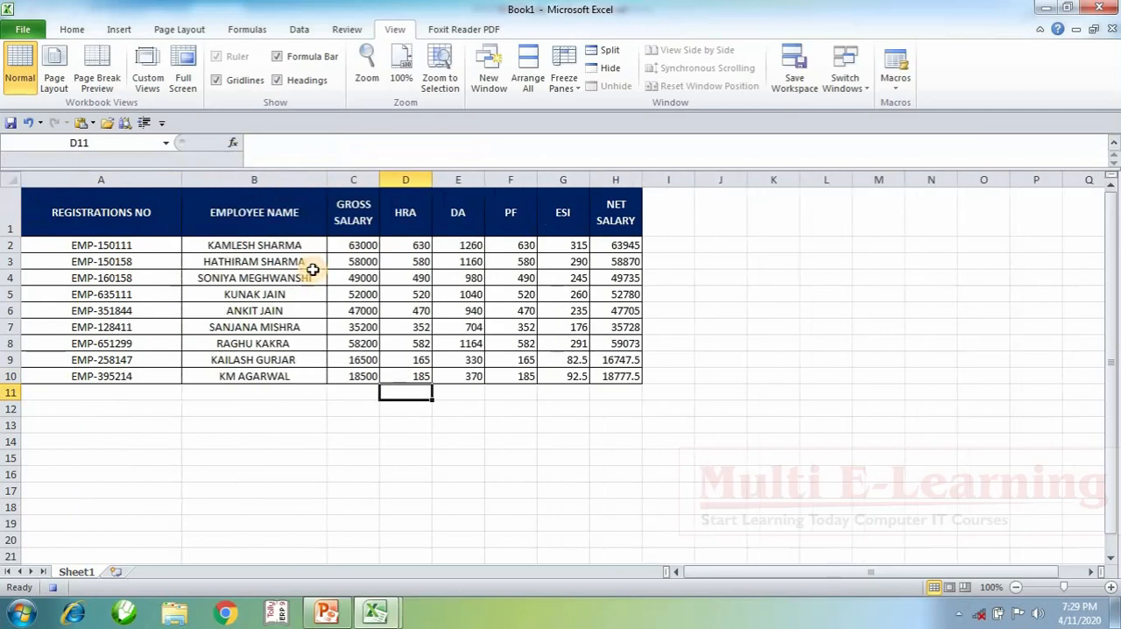
pyautogui.moveTo(313, 271); pyautogui.dragTo(315, 261)
pyautogui.moveTo(320, 169); pyautogui.dragTo(321, 143)
# Step: Insert a row above the table headers, merge and center it across A1:H1, and enter the title EMPLOYEE SALARY LIST
pyautogui.moveTo(96, 196); pyautogui.dragTo(628, 193)
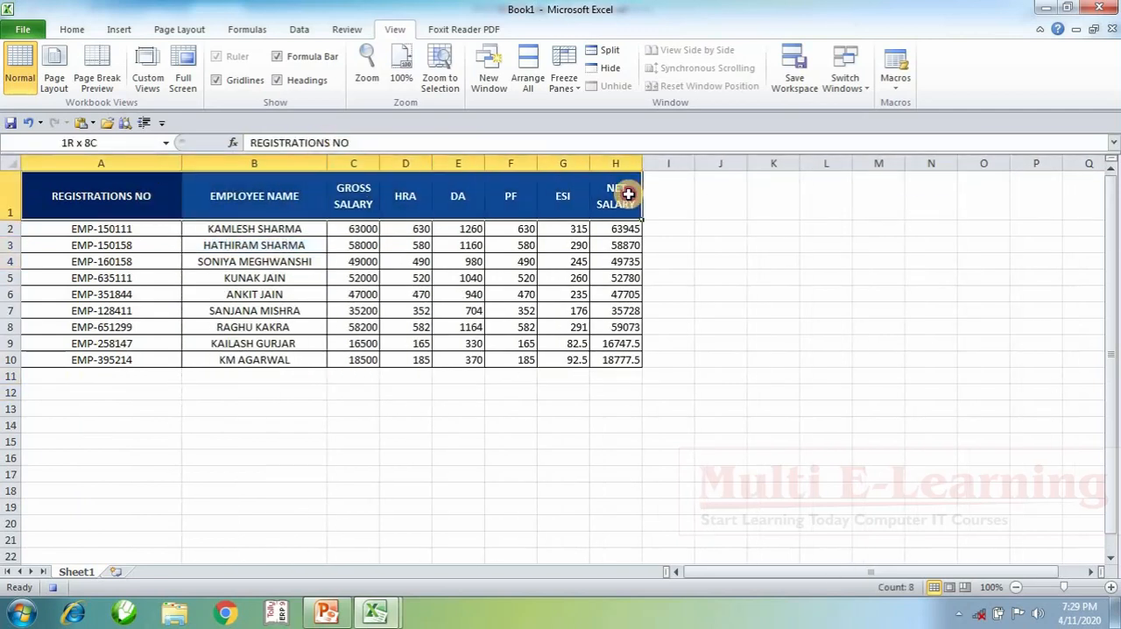
pyautogui.click(72, 30)
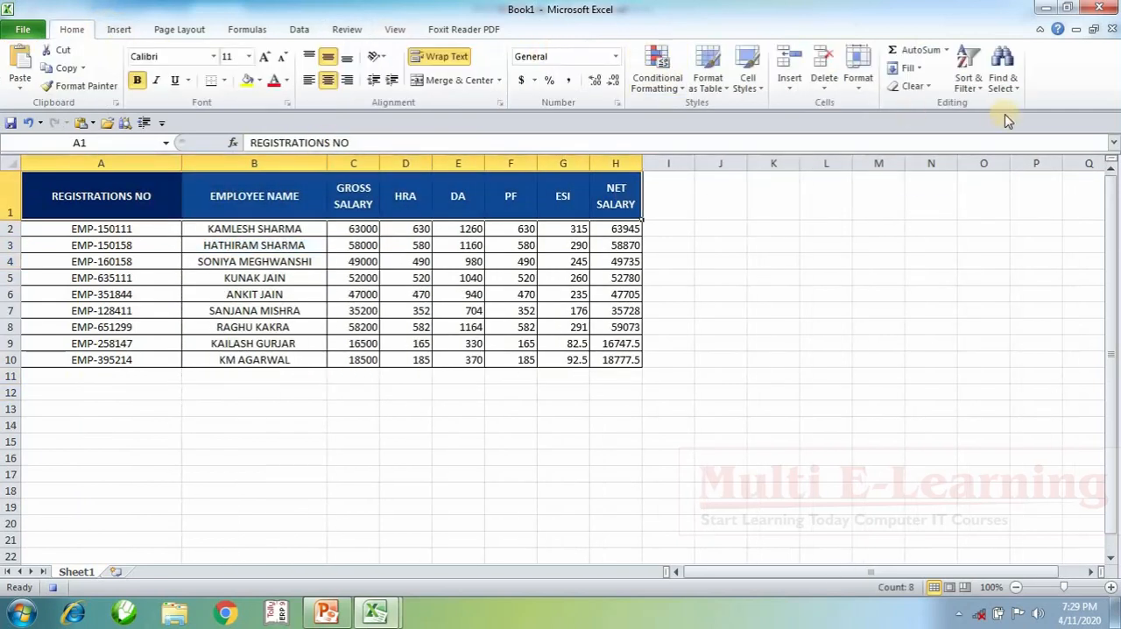
pyautogui.click(789, 62)
pyautogui.click(447, 81)
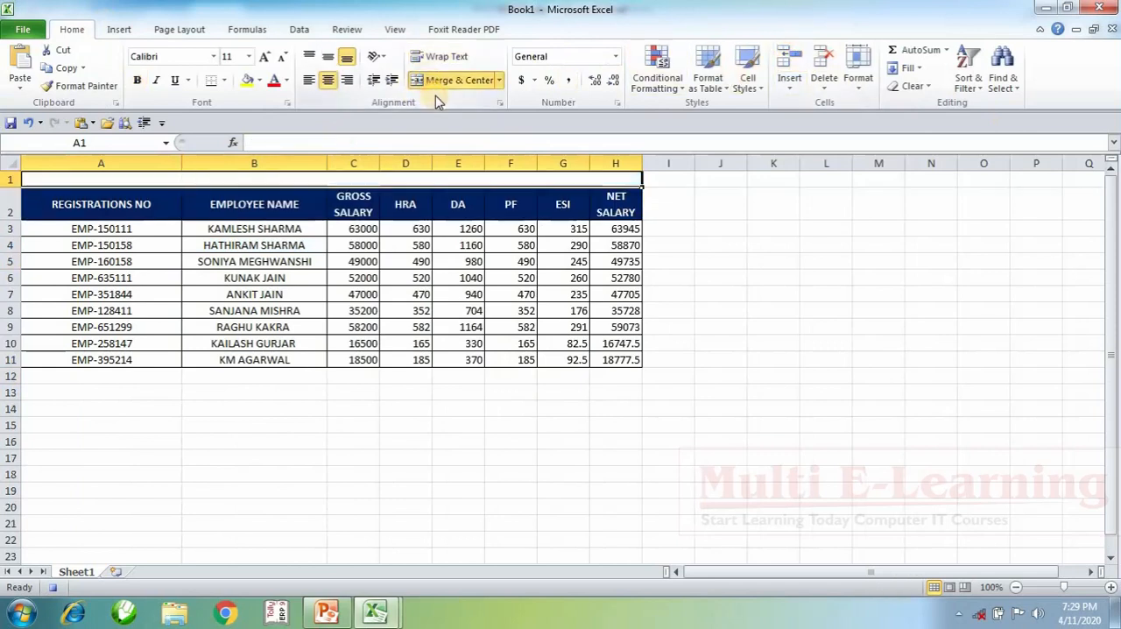
pyautogui.write('EMPLO')
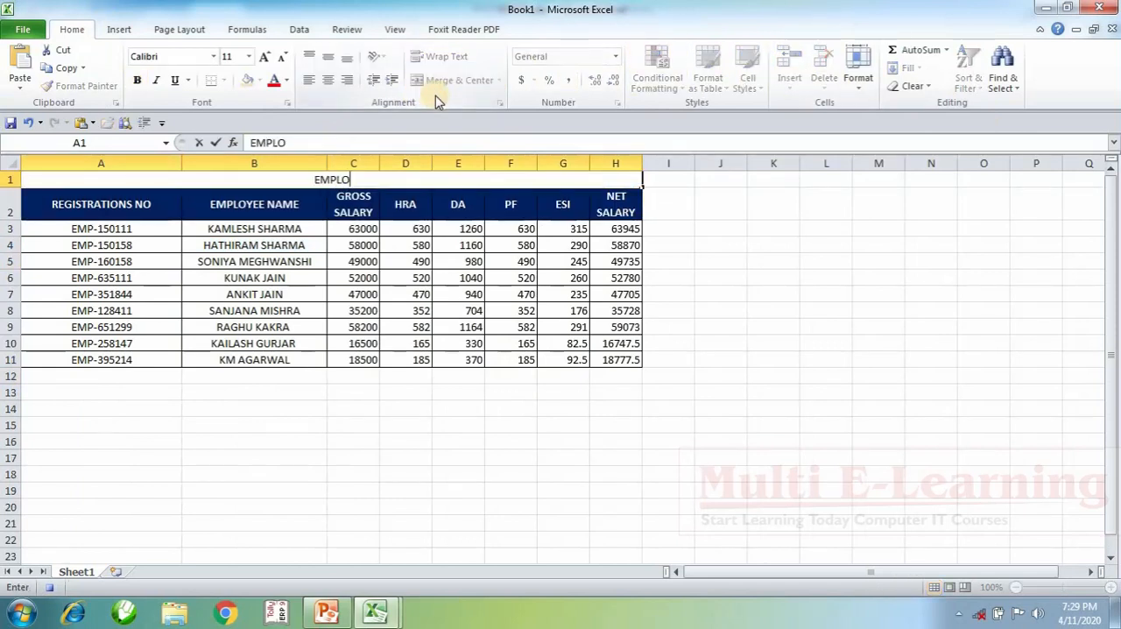
pyautogui.write('YEE SALARY L')
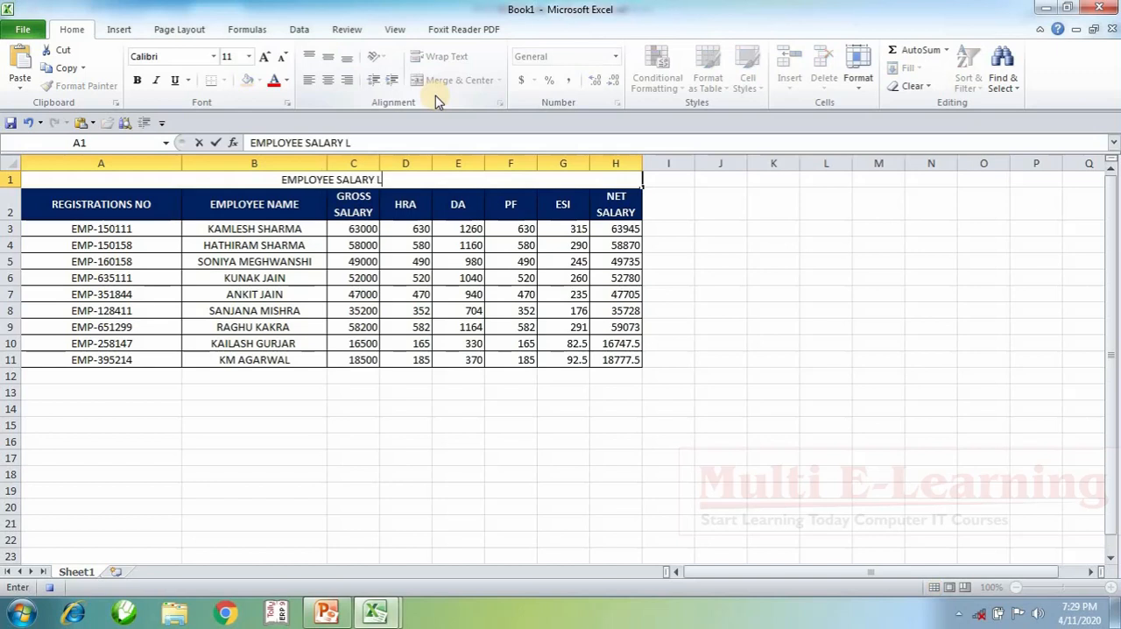
pyautogui.write('IST')
pyautogui.press('Return')
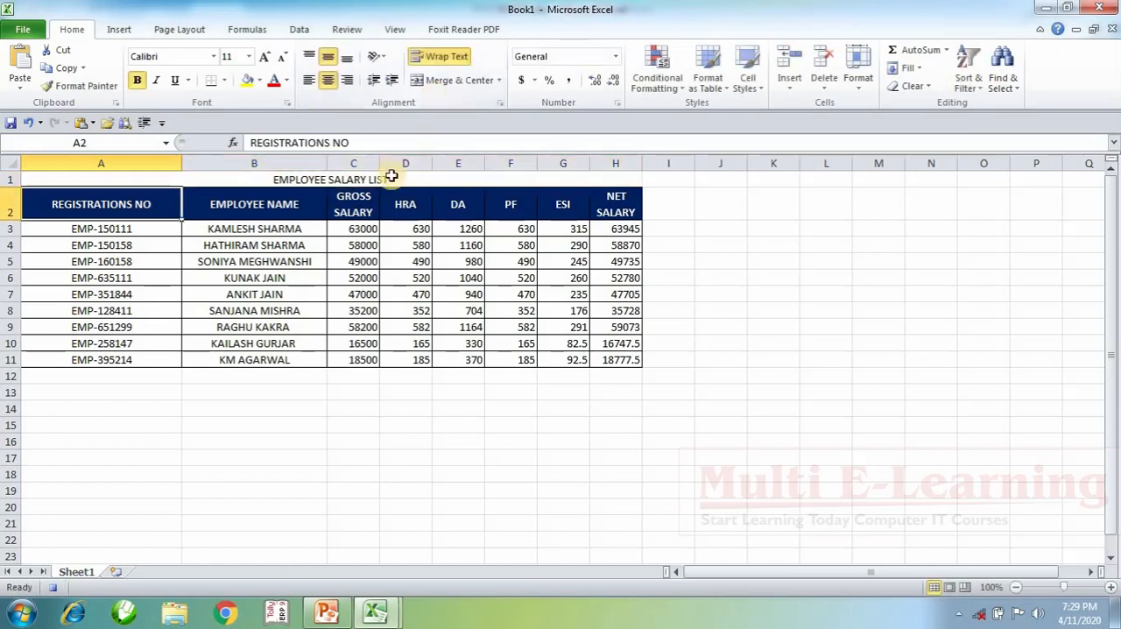
# Step: Make the EMPLOYEE SALARY LIST title bold with a larger font size, and stop recording the macro
pyautogui.click(391, 177)
pyautogui.hotkey('ctrl', 'b')
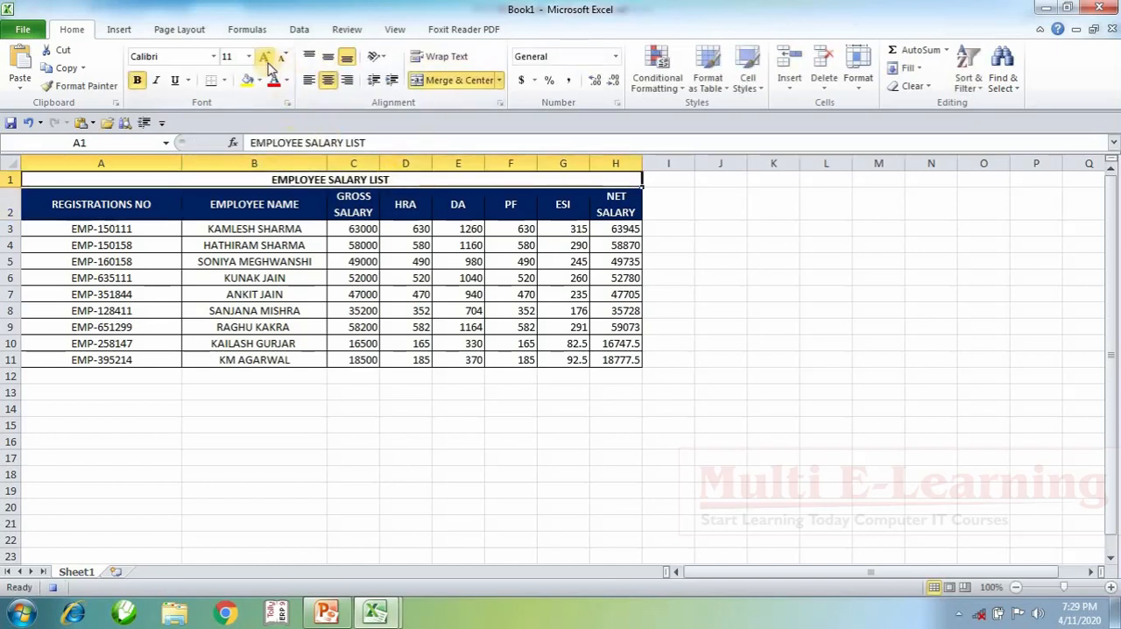
pyautogui.click(264, 58)
pyautogui.click(264, 57)
pyautogui.click(264, 57)
pyautogui.click(265, 58)
pyautogui.click(805, 398)
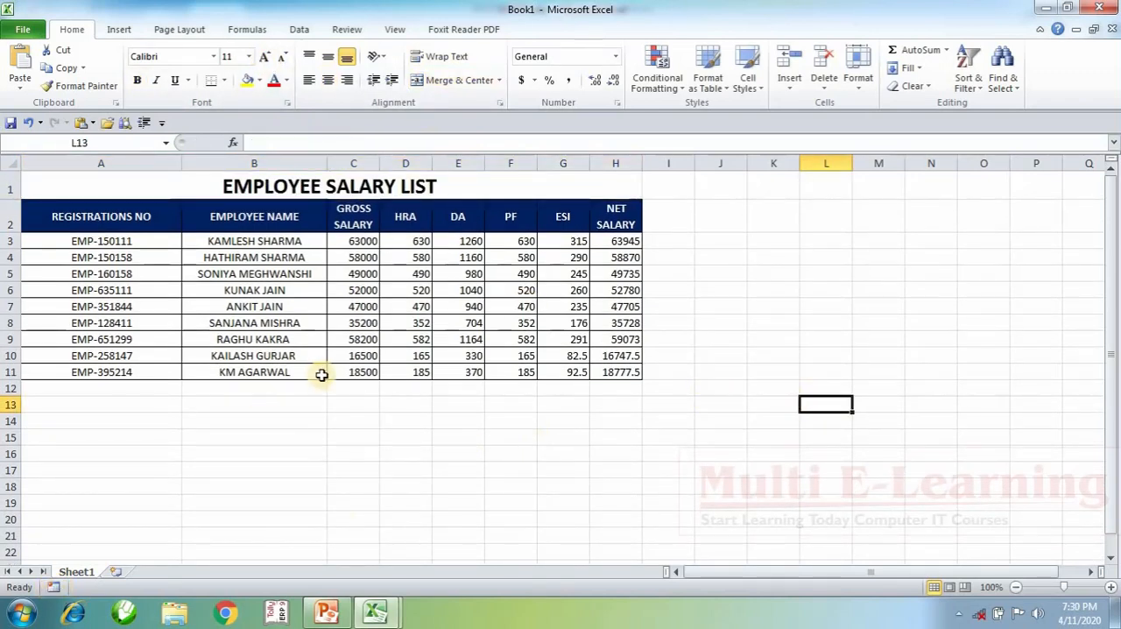
# Step: Add a second sheet and run the recorded macro on it to build the formatted salary table
pyautogui.click(115, 571)
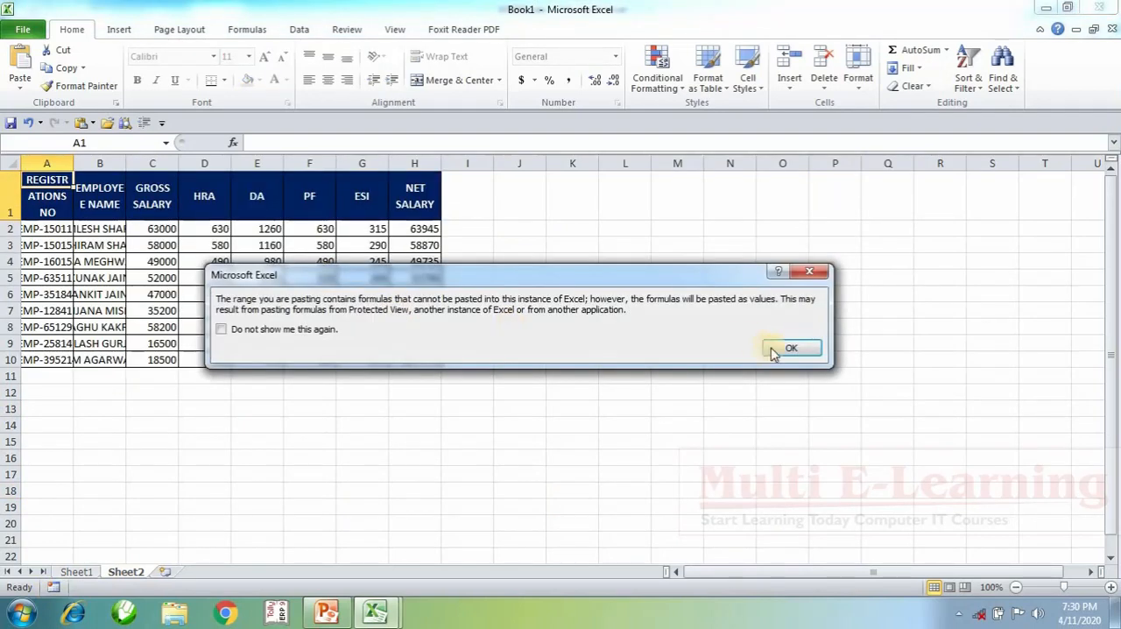
pyautogui.click(790, 349)
pyautogui.click(683, 435)
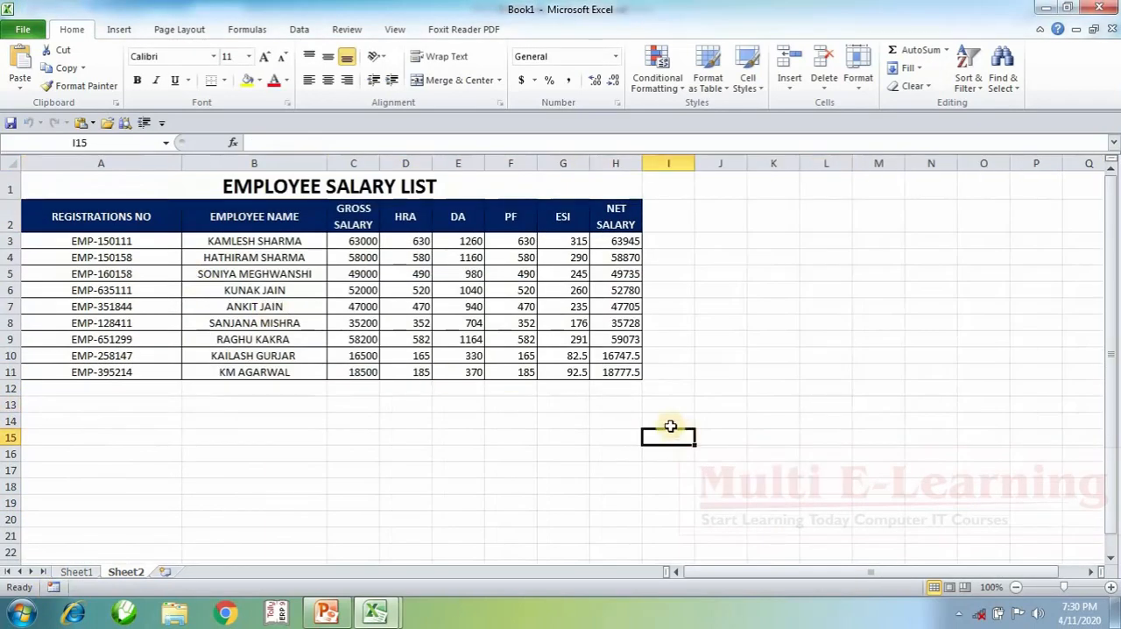
# Step: Add a third sheet and generate the same salary table there with the recorded macro
pyautogui.click(168, 572)
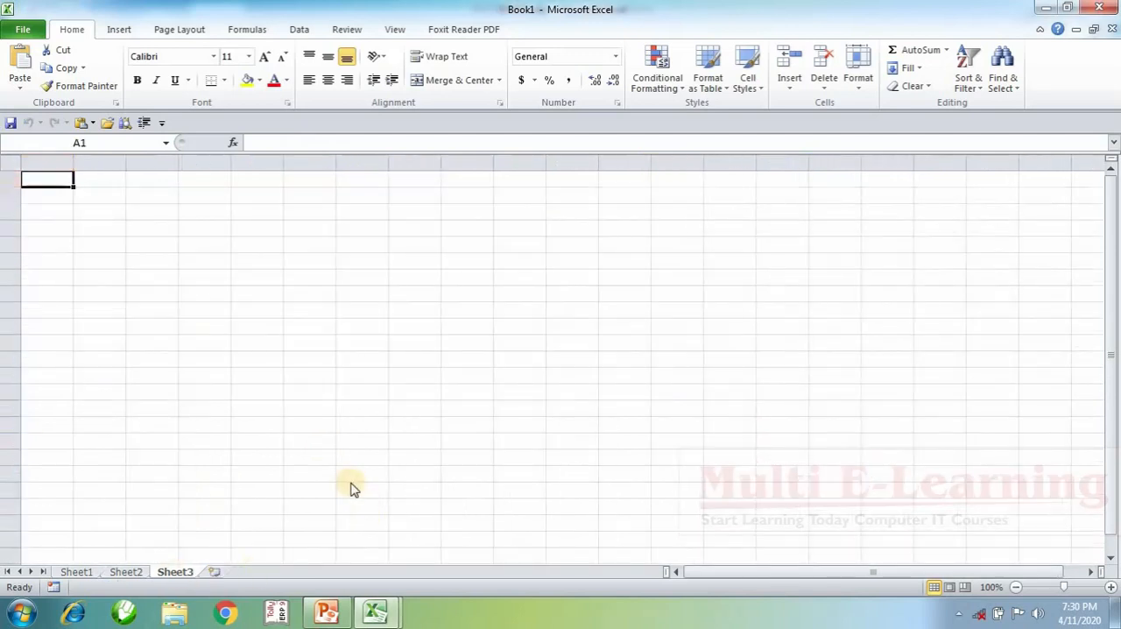
pyautogui.hotkey('ctrl', 'v')
pyautogui.press('Return')
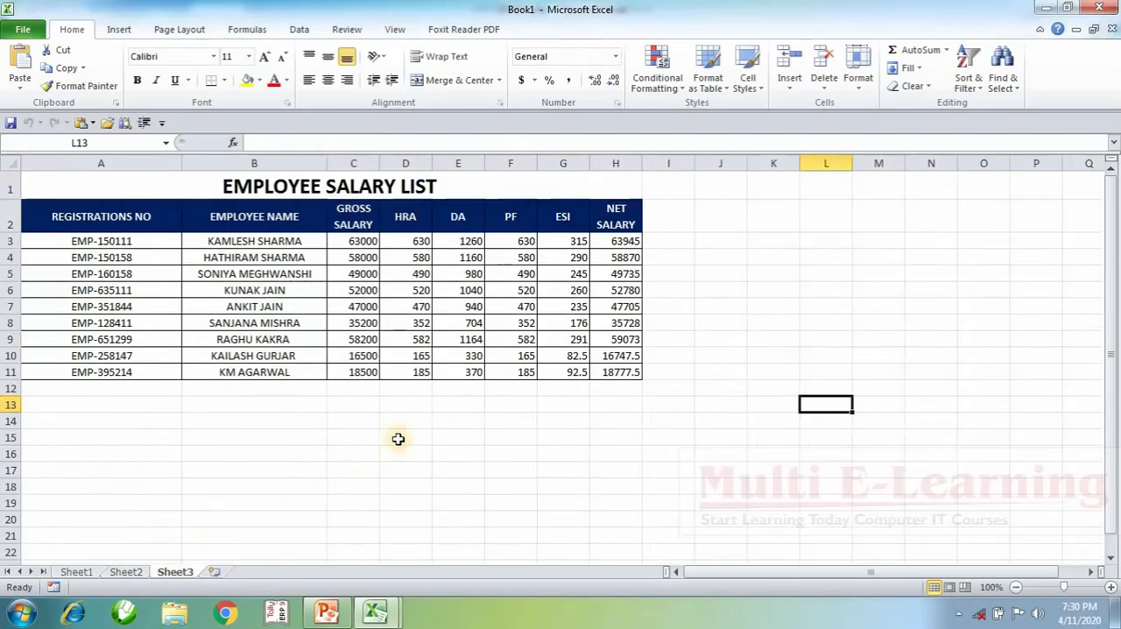
pyautogui.click(742, 355)
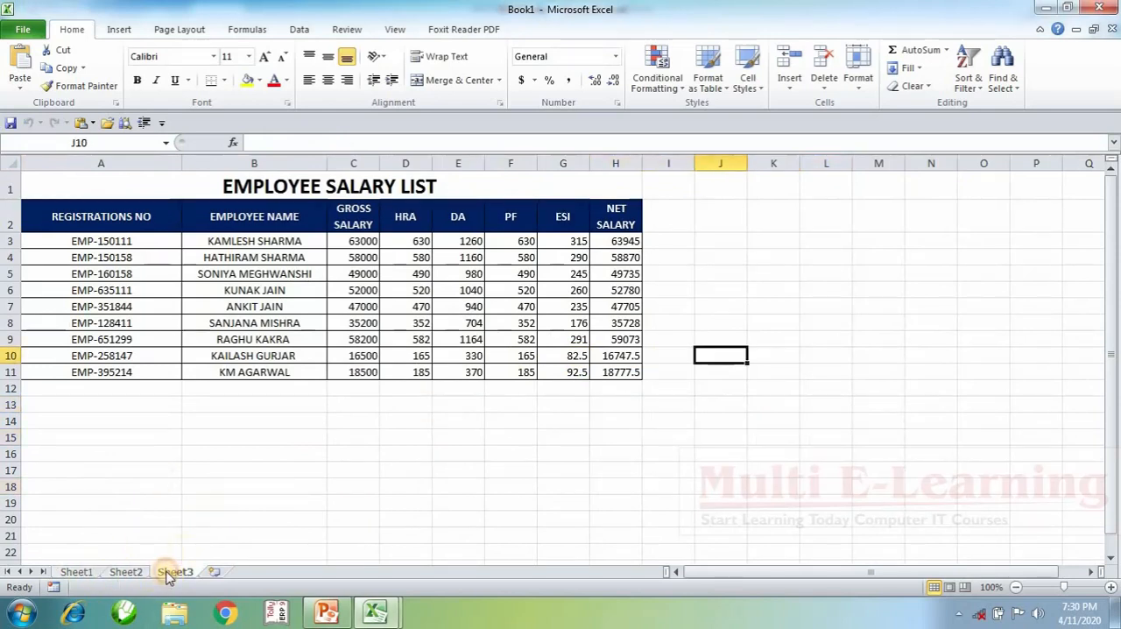
# Step: Clear the salary figures in C3:H11 on Sheet3, leaving the registration numbers and employee names in place
pyautogui.moveTo(87, 257); pyautogui.dragTo(579, 373)
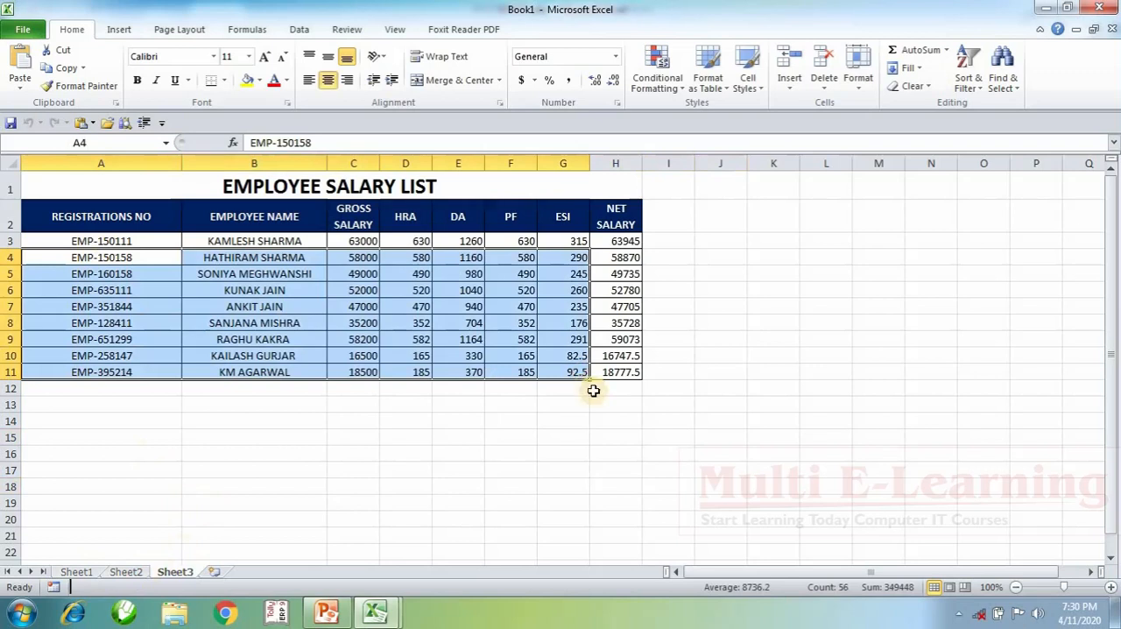
pyautogui.moveTo(419, 503); pyautogui.dragTo(419, 488)
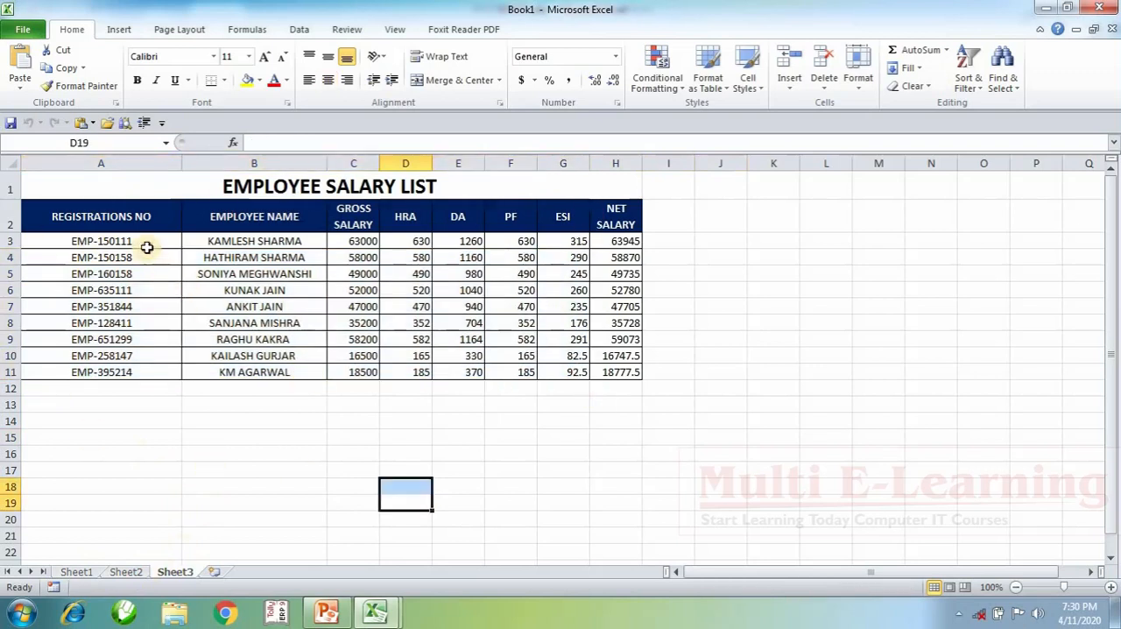
pyautogui.moveTo(147, 246); pyautogui.dragTo(571, 410)
pyautogui.click(590, 482)
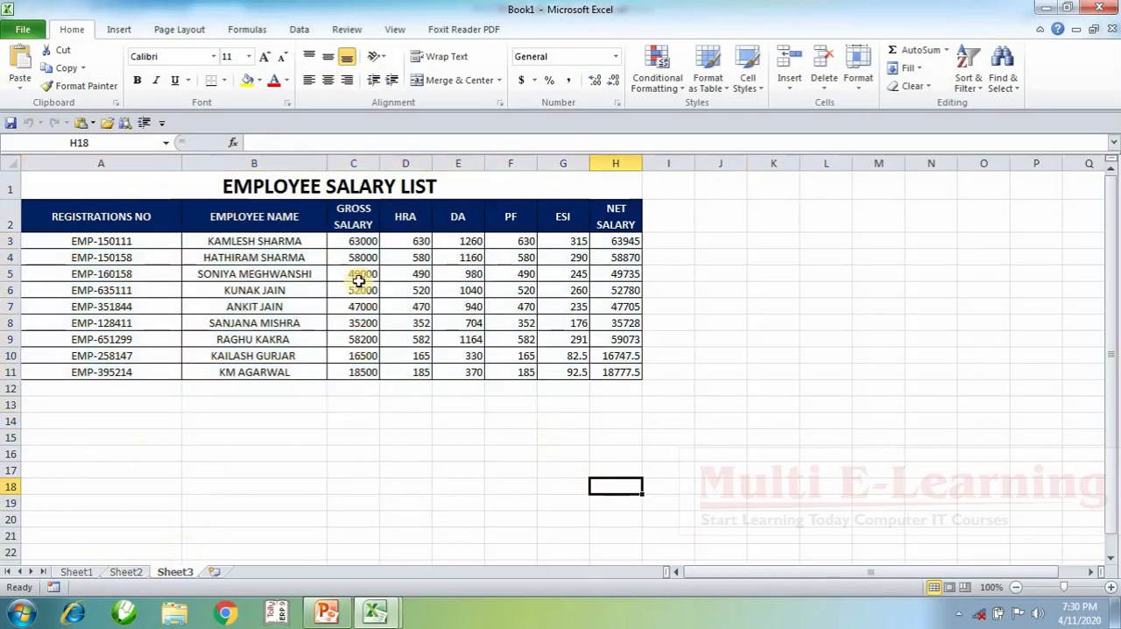
pyautogui.moveTo(357, 241); pyautogui.dragTo(632, 368)
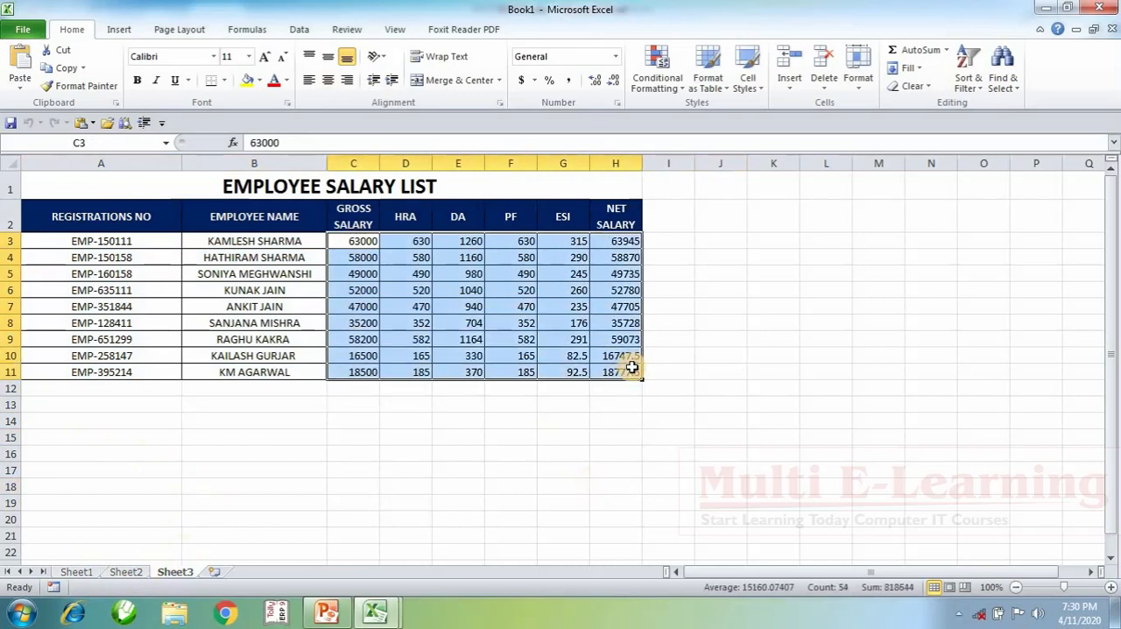
pyautogui.press('Delete')
pyautogui.click(632, 450)
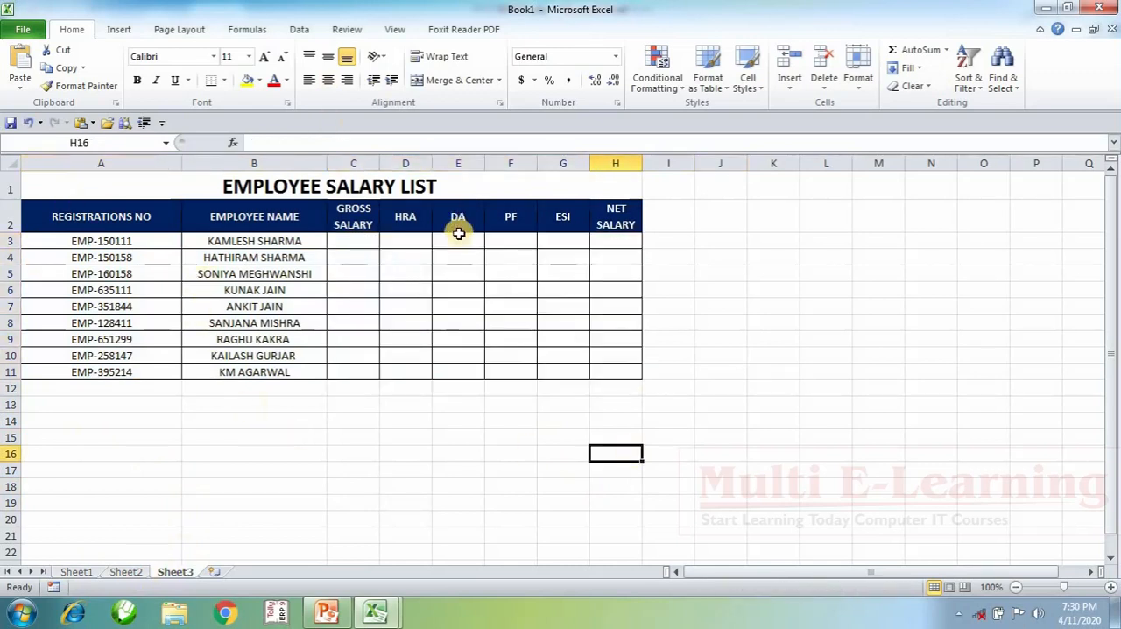
pyautogui.moveTo(354, 243); pyautogui.dragTo(357, 355)
pyautogui.moveTo(403, 245); pyautogui.dragTo(460, 338)
pyautogui.moveTo(459, 275); pyautogui.dragTo(574, 322)
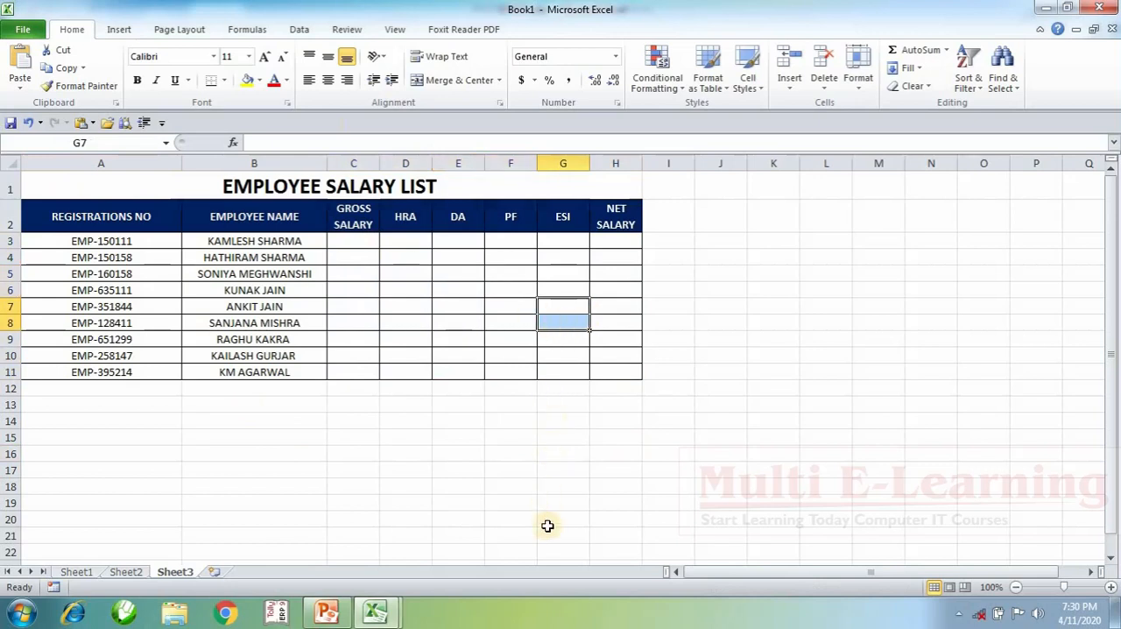
# Step: Close Book1 without saving and return to cell E8 of the VLOOKUP sheet in SUMIFS.xlsx
pyautogui.click(1099, 7)
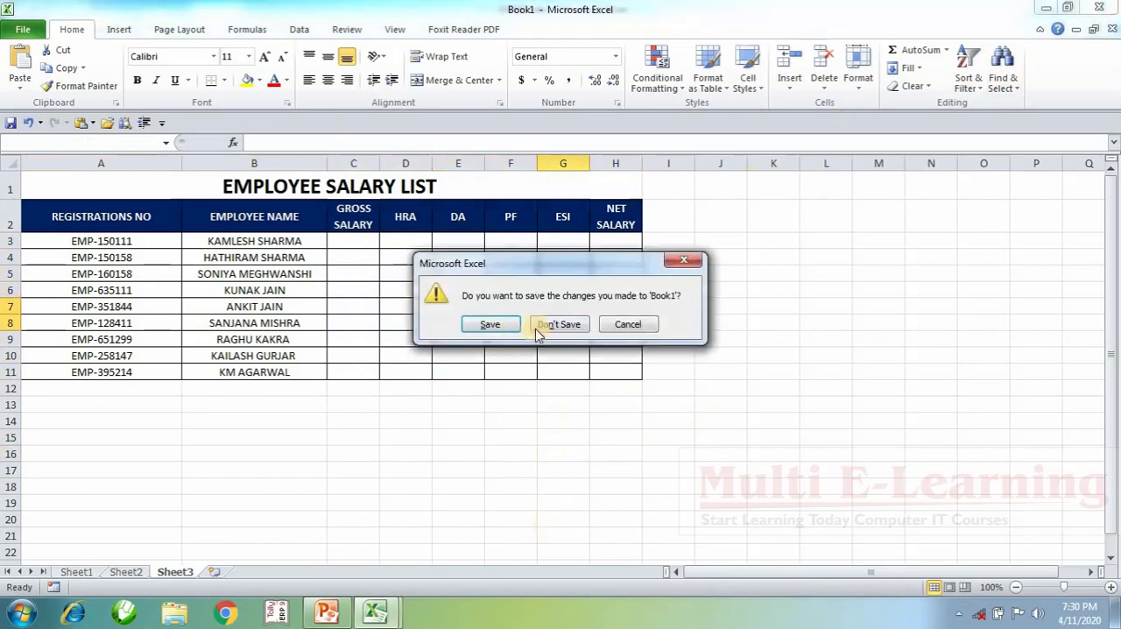
pyautogui.click(561, 325)
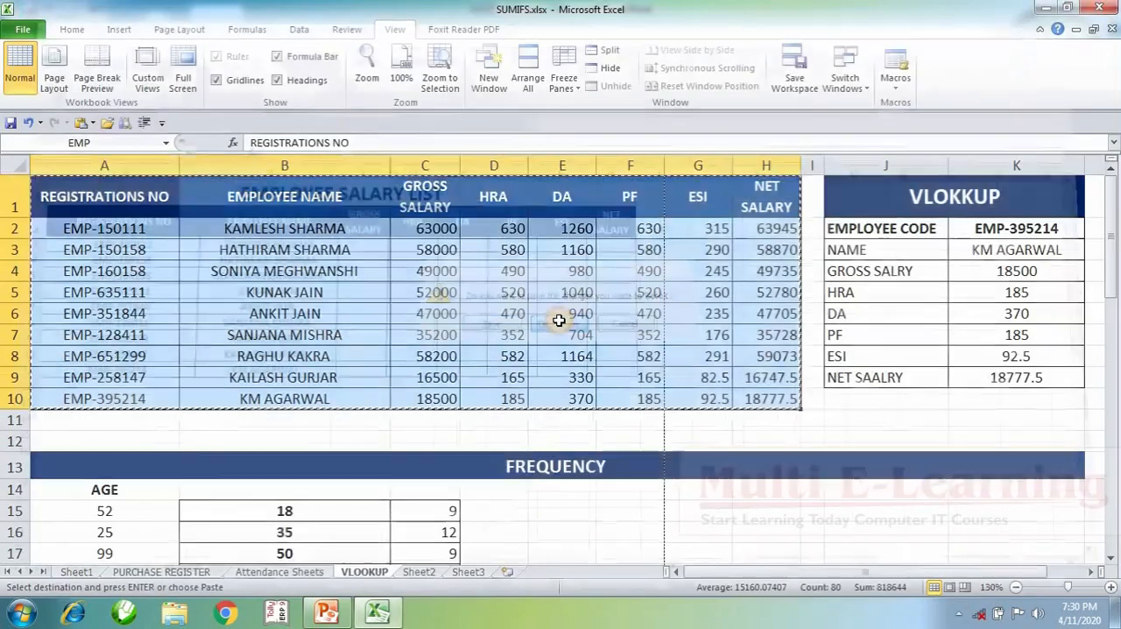
pyautogui.click(552, 348)
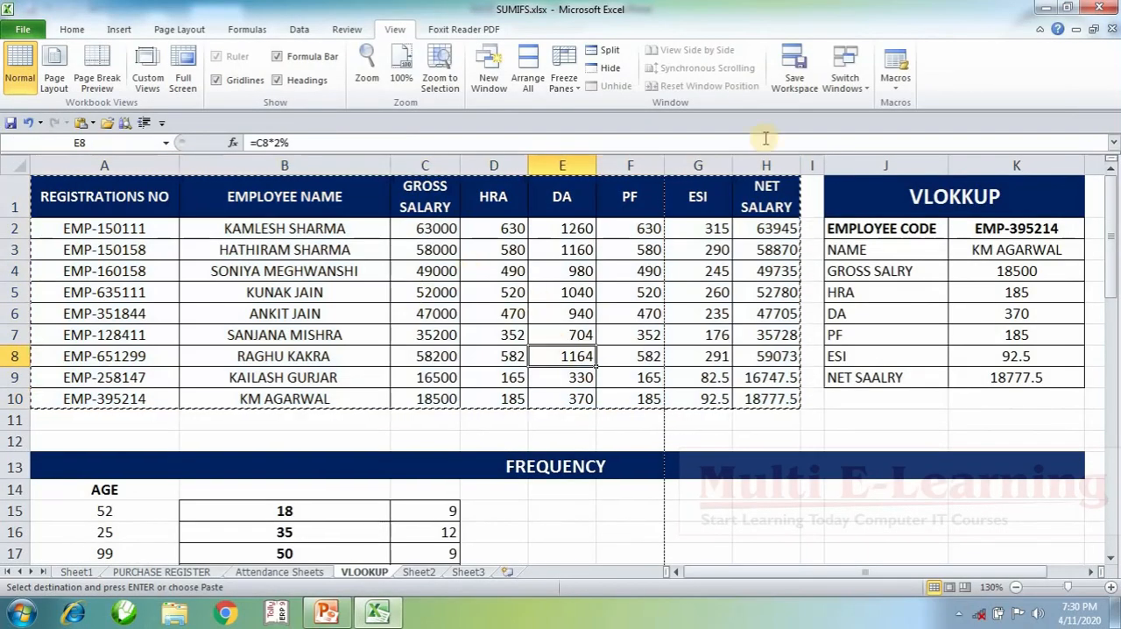
# Step: Copy the salary table A1:H10 from the VLOOKUP sheet and open a new blank workbook in a separate, maximized Excel window
pyautogui.click(895, 88)
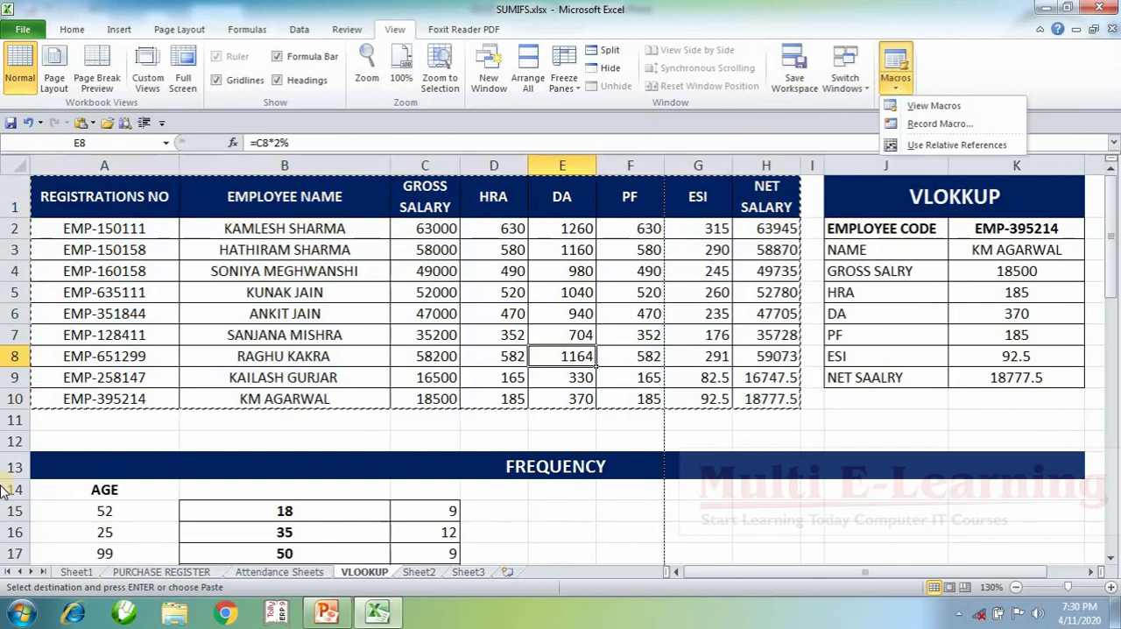
pyautogui.press('super')
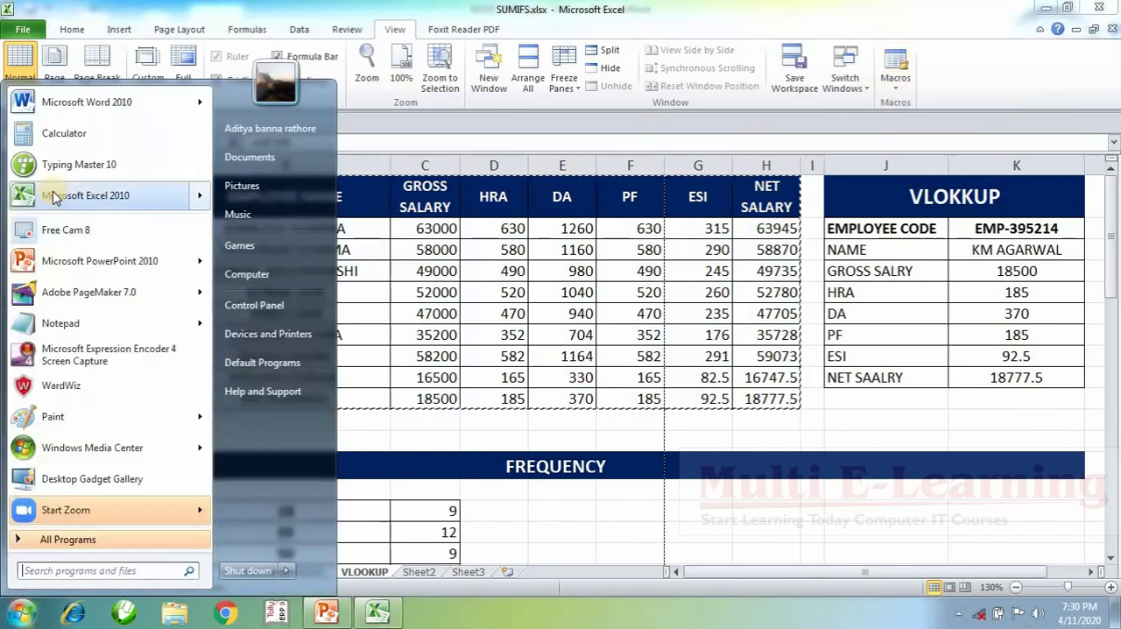
pyautogui.click(387, 254)
pyautogui.moveTo(119, 205); pyautogui.dragTo(784, 394)
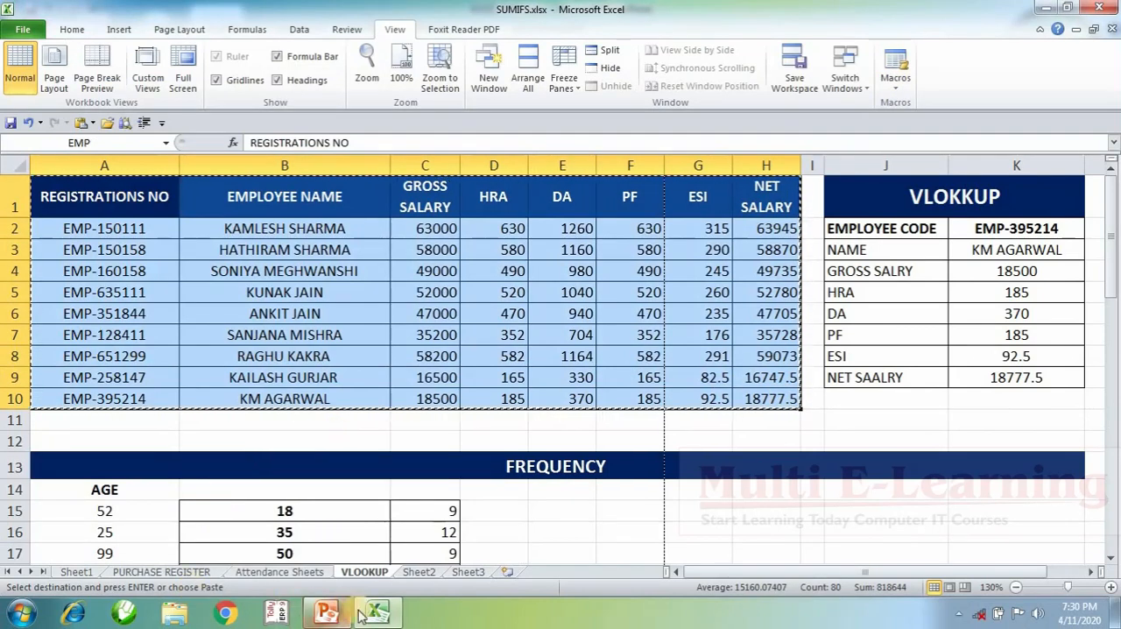
pyautogui.click(28, 621)
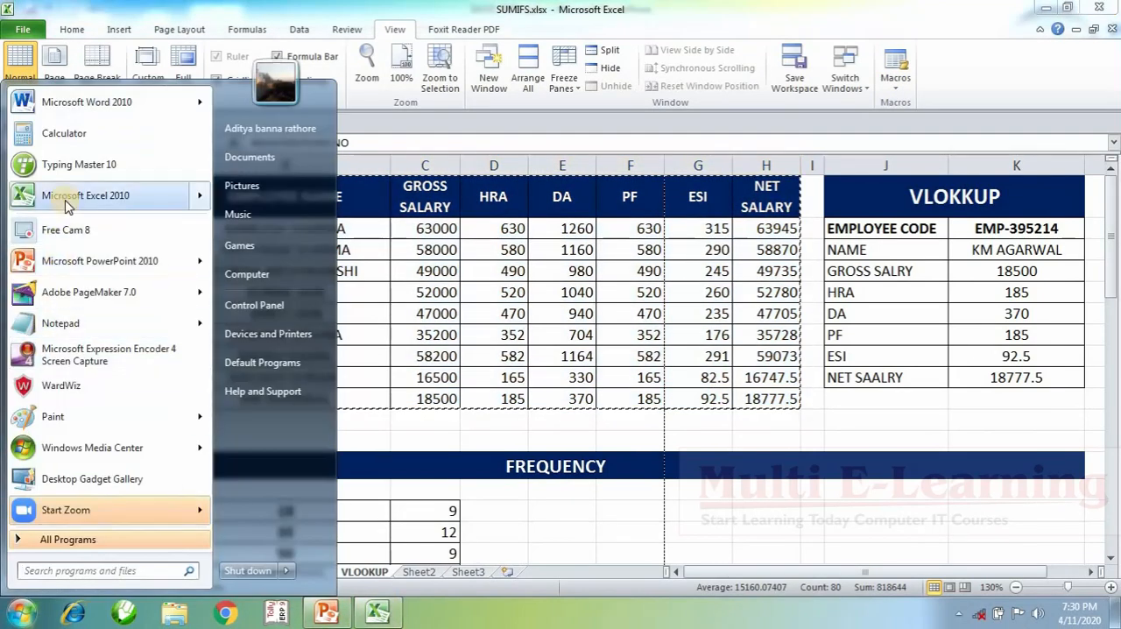
pyautogui.click(67, 199)
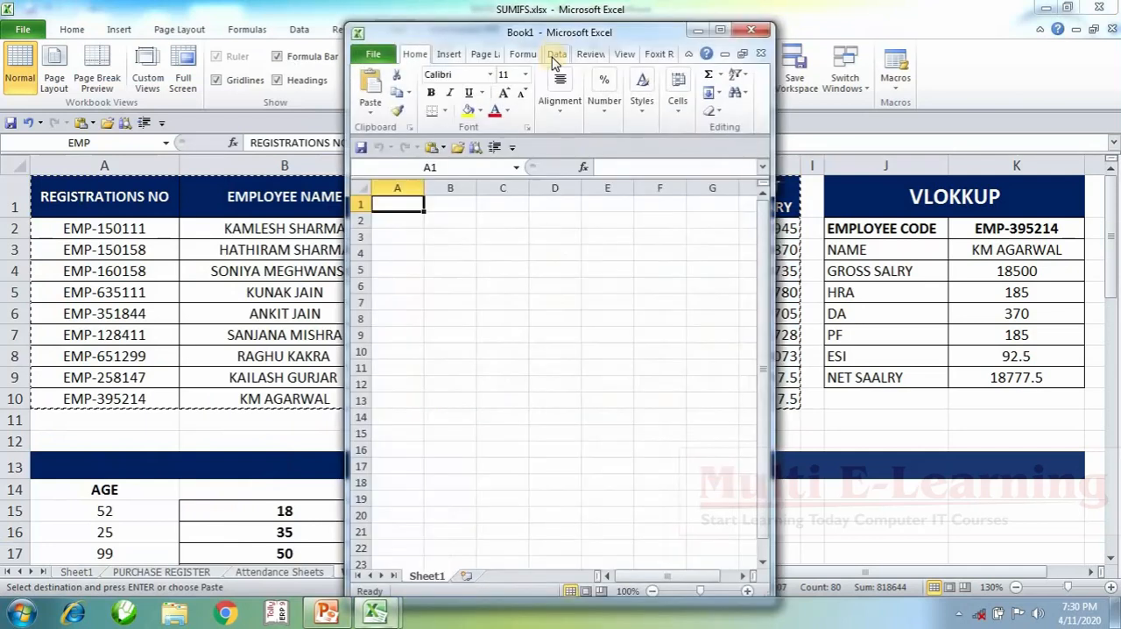
pyautogui.doubleClick(551, 32)
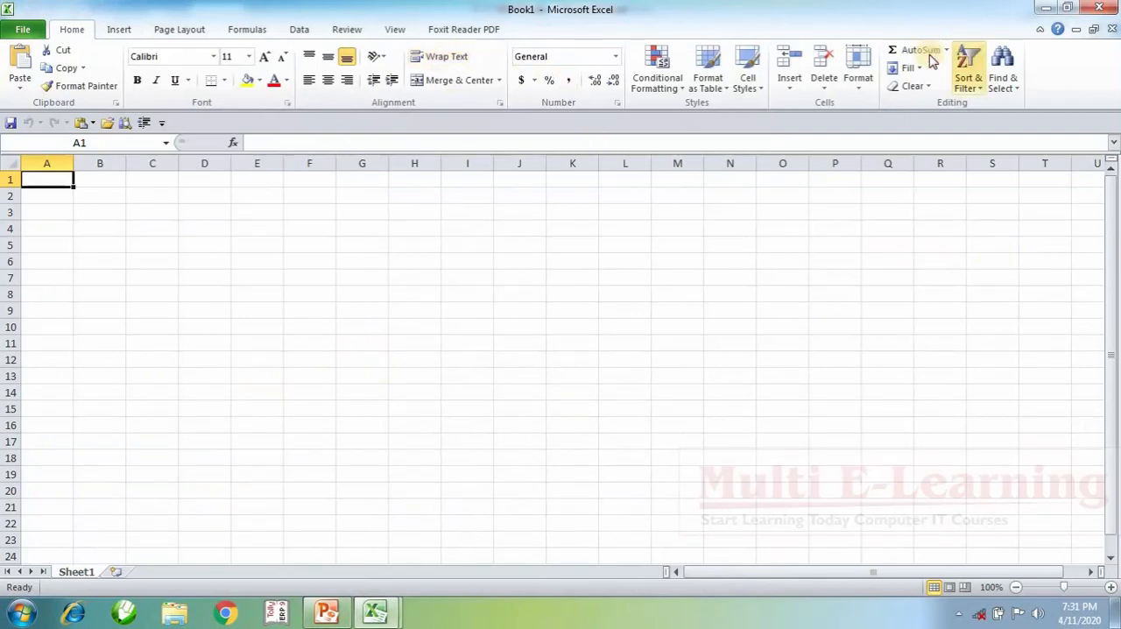
# Step: Start recording a macro named DSSDSD with the shortcut Ctrl+Shift+H, stored in This Workbook
pyautogui.click(392, 29)
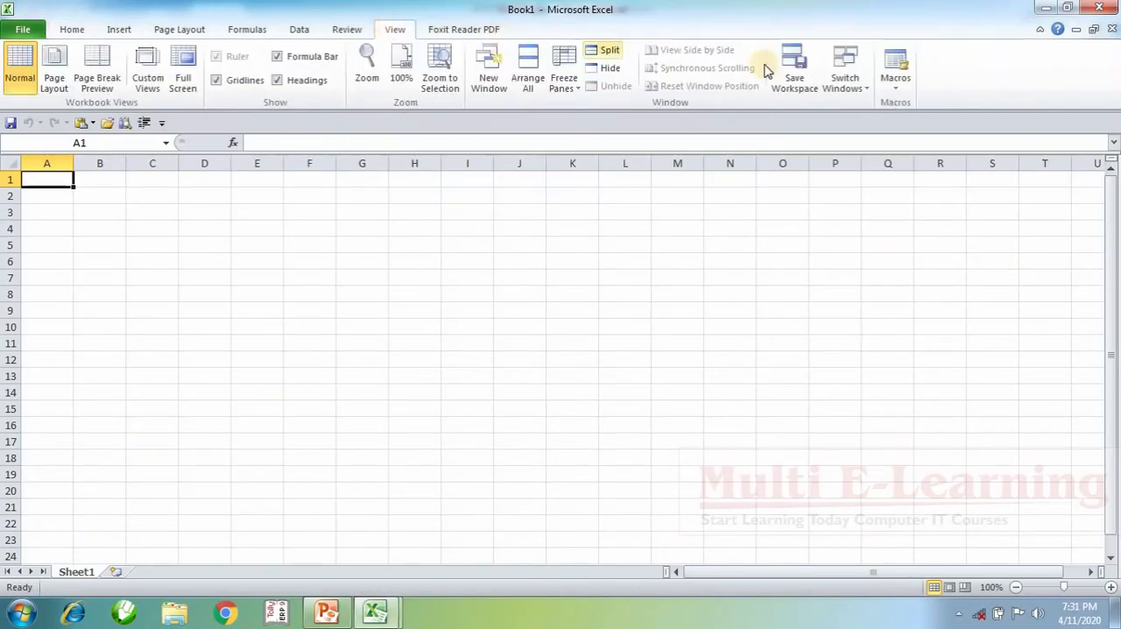
pyautogui.click(897, 87)
pyautogui.click(921, 121)
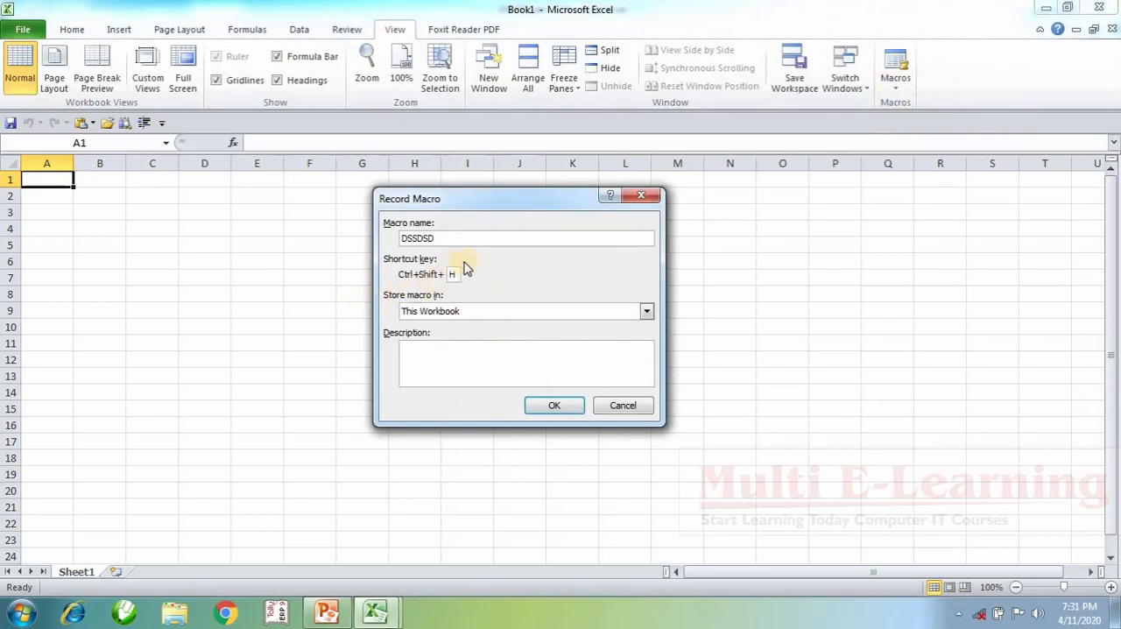
pyautogui.click(550, 406)
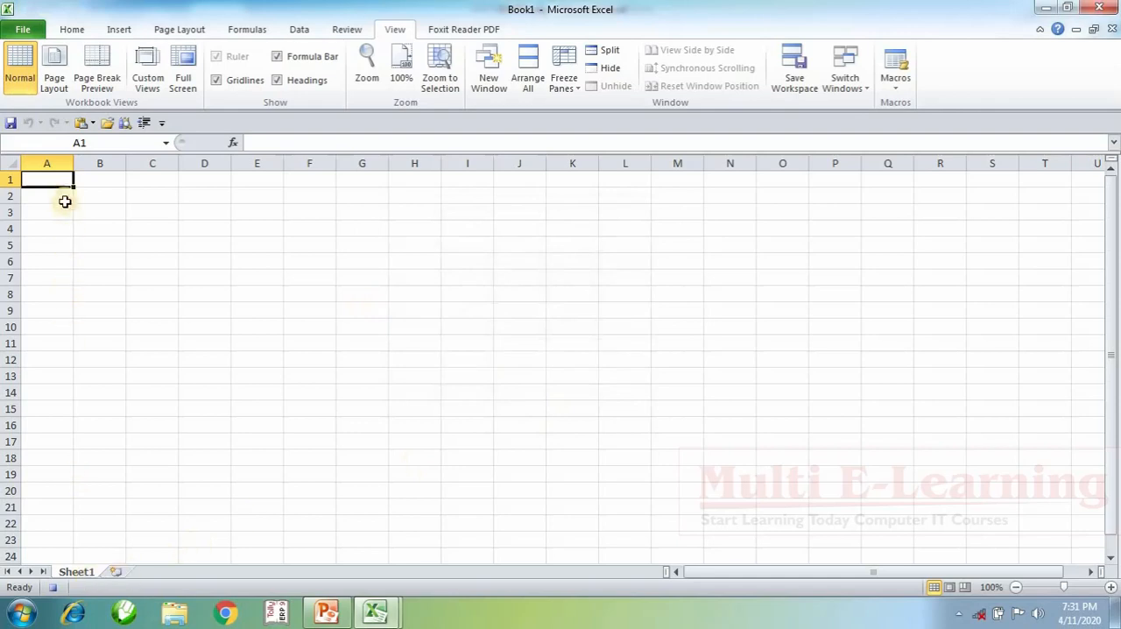
# Step: Paste the copied salary table at A2 and widen columns A and B to fit the registration numbers and employee names
pyautogui.scroll(2, 122, 216)
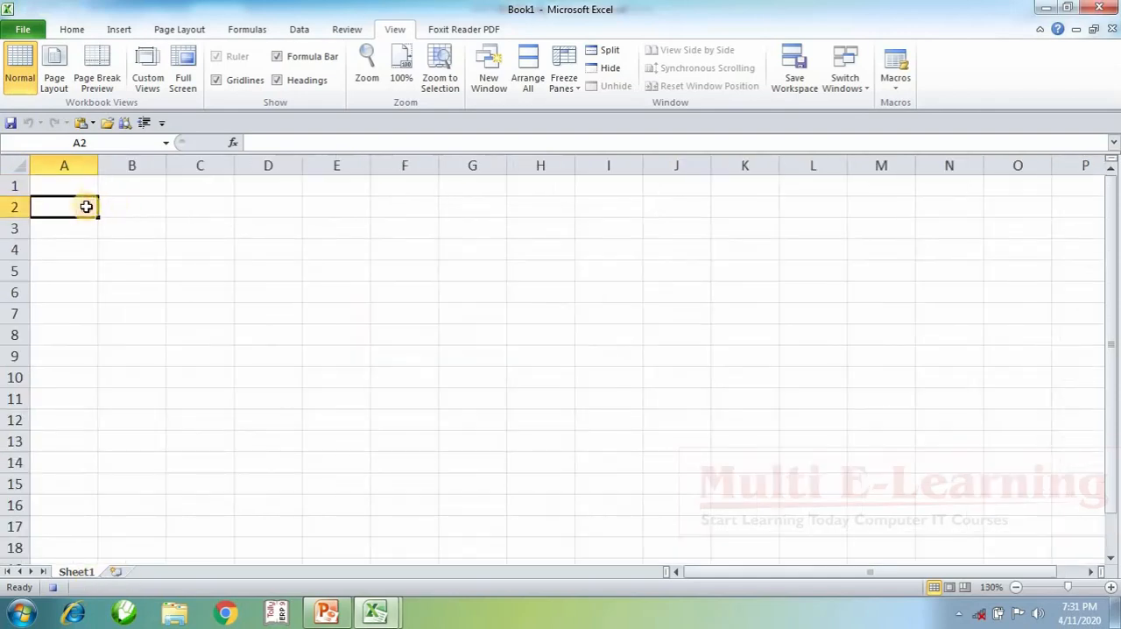
pyautogui.hotkey('ctrl', 'v')
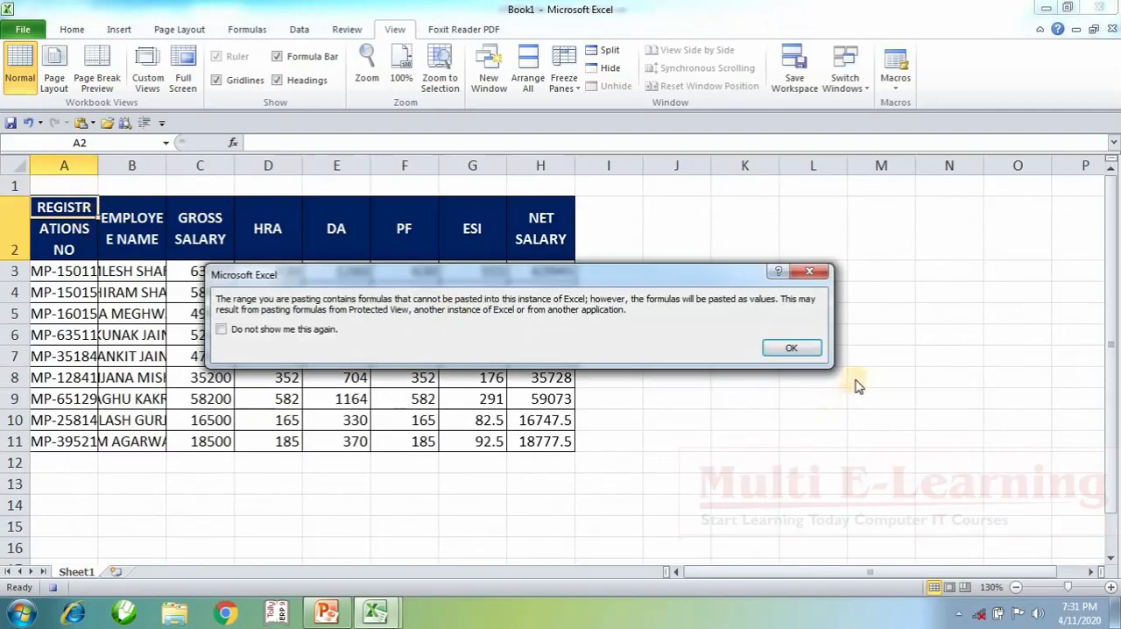
pyautogui.click(802, 347)
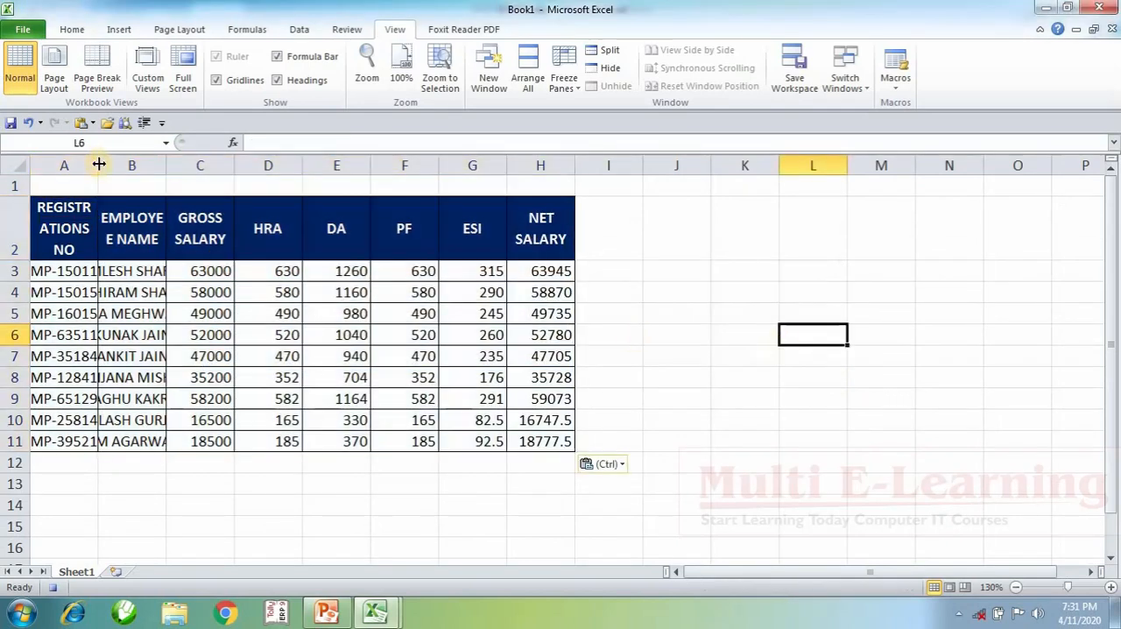
pyautogui.moveTo(99, 164); pyautogui.dragTo(145, 167)
pyautogui.moveTo(214, 166); pyautogui.dragTo(358, 185)
# Step: Clear the salary figures in C3:H11, keeping the table's borders and headings
pyautogui.moveTo(406, 279); pyautogui.dragTo(730, 438)
pyautogui.press('Delete')
pyautogui.click(846, 422)
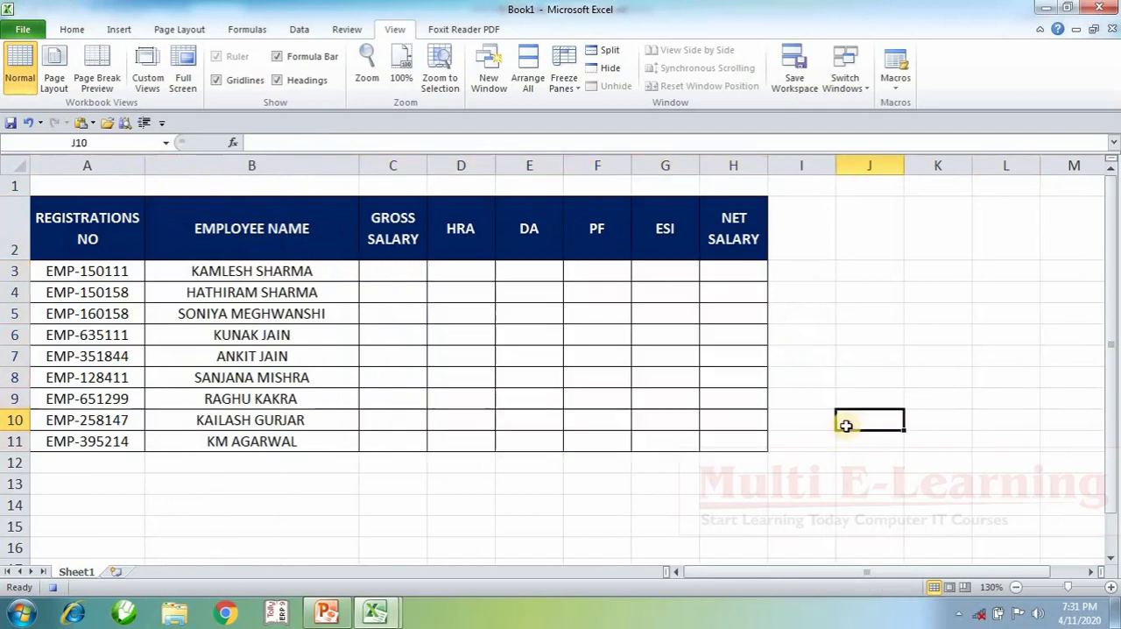
# Step: Merge and center A1:H1 above the table and align it to the middle vertically
pyautogui.moveTo(132, 187); pyautogui.dragTo(736, 182)
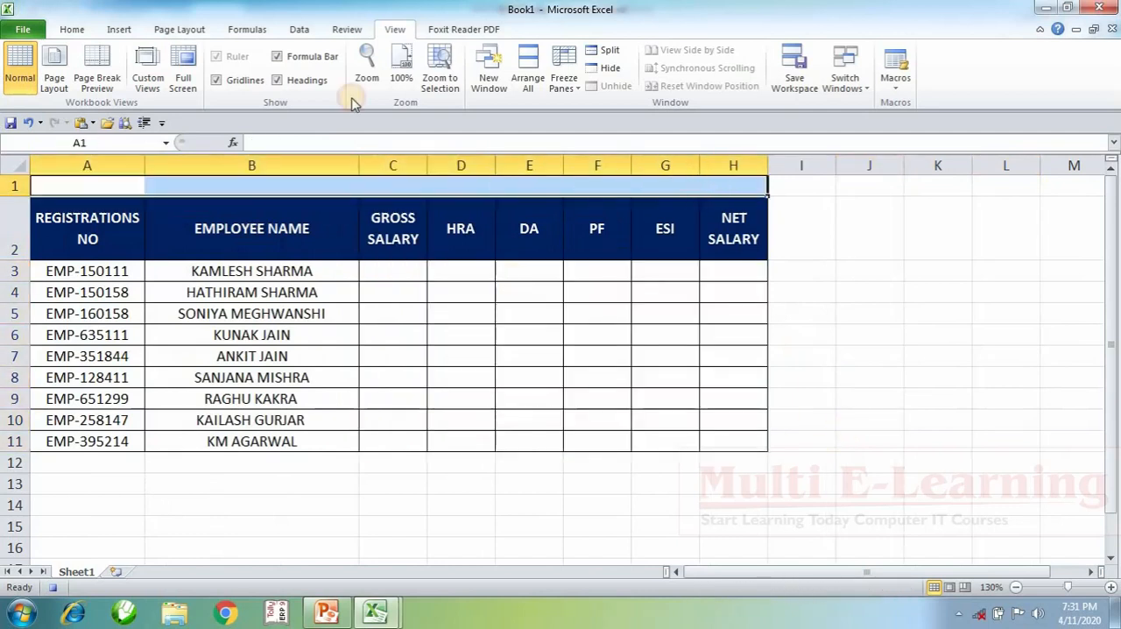
pyautogui.click(72, 28)
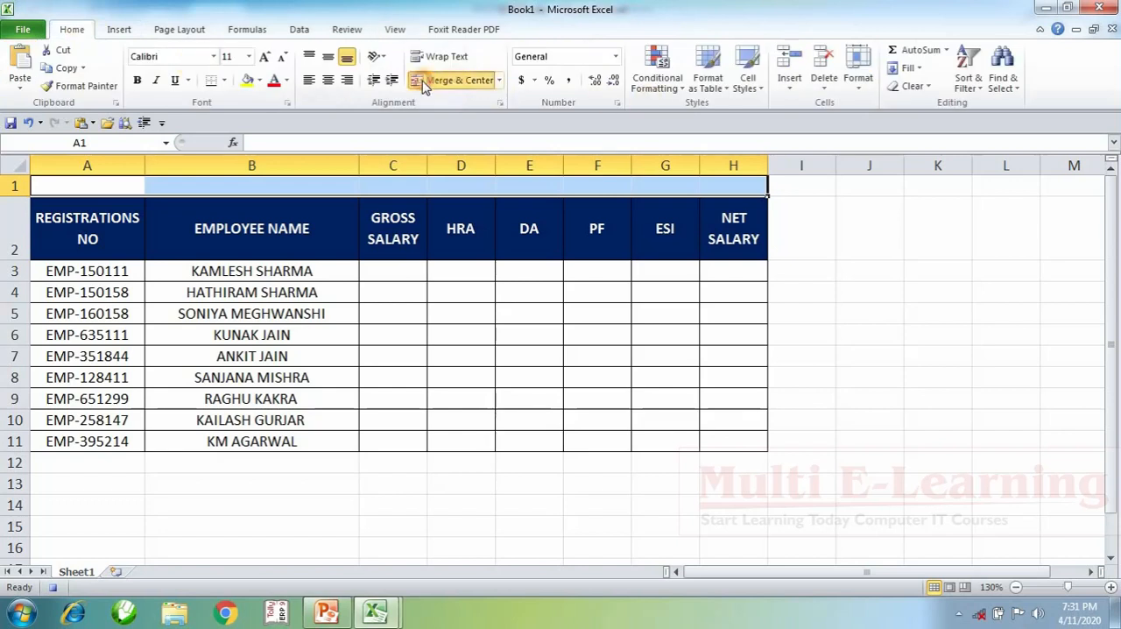
pyautogui.click(454, 80)
pyautogui.click(328, 57)
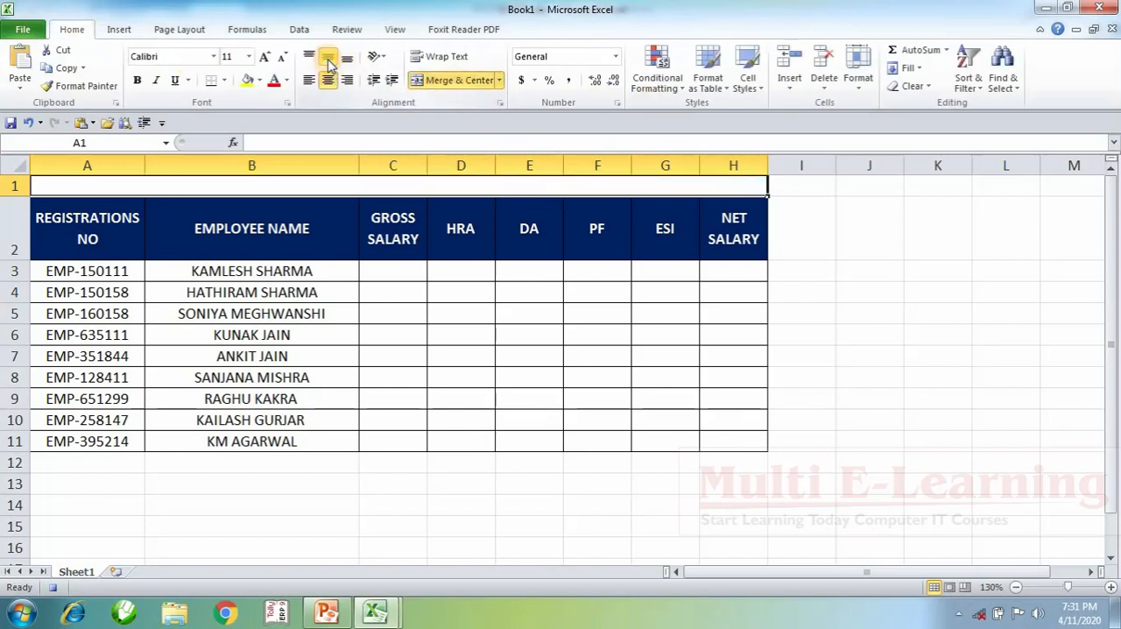
# Step: Enter the title "SALARY LIST - MULTI INFO PVT LTD" in the merged cell A1
pyautogui.write('ASLARY')
pyautogui.press('Escape')
pyautogui.write('SALARY LIST ')
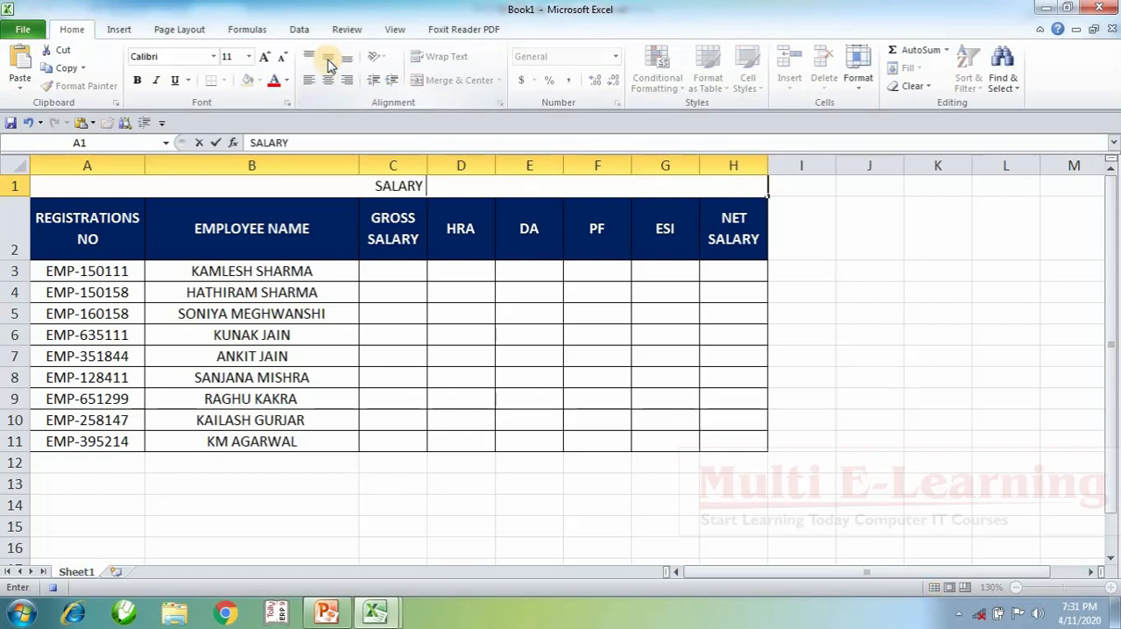
pyautogui.write('- APRIL')
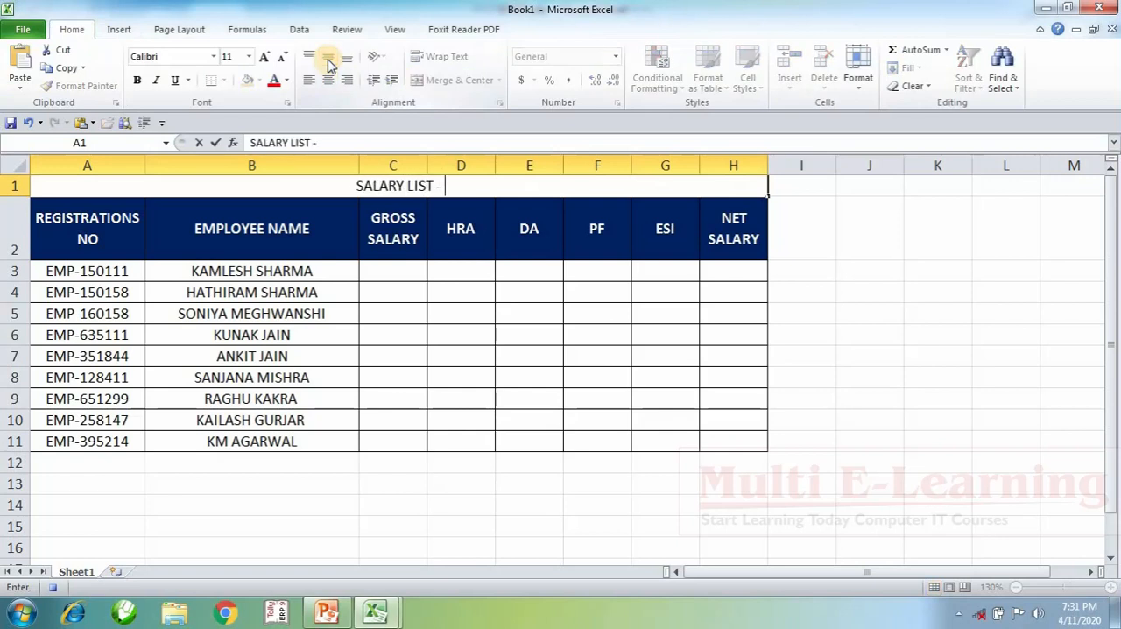
pyautogui.press('BackSpace')
pyautogui.press('BackSpace')
pyautogui.press('BackSpace')
pyautogui.press('BackSpace')
pyautogui.press('BackSpace')
pyautogui.write('MULTI')
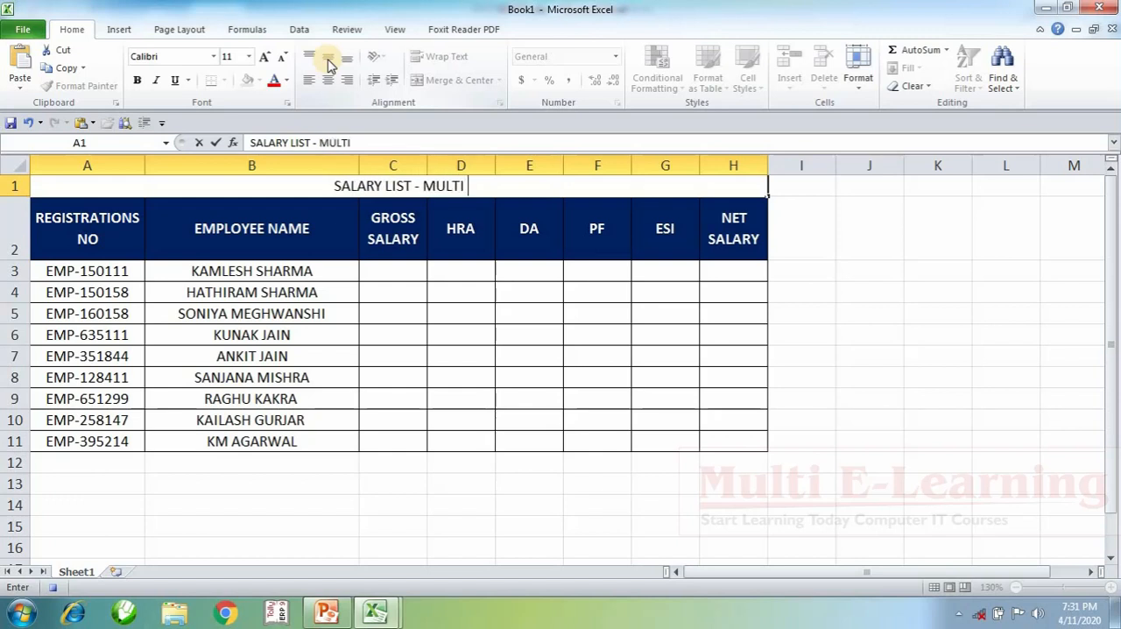
pyautogui.write(' INFO P;V')
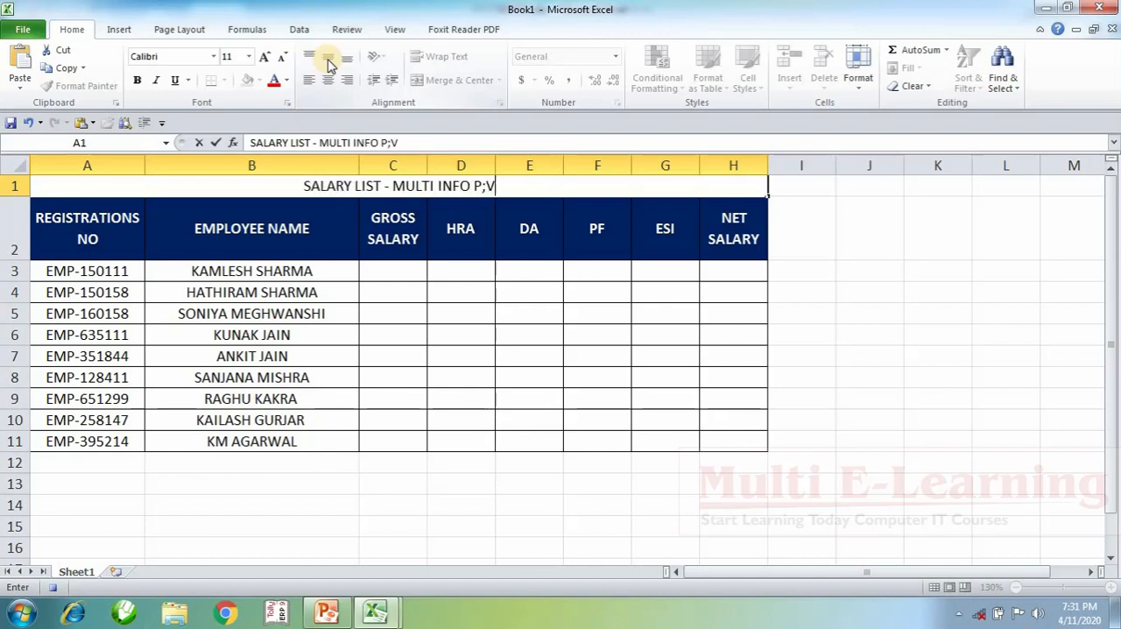
pyautogui.press('BackSpace')
pyautogui.press('BackSpace')
pyautogui.press('BackSpace')
pyautogui.write('VT')
pyautogui.press('BackSpace')
pyautogui.press('BackSpace')
pyautogui.press('BackSpace')
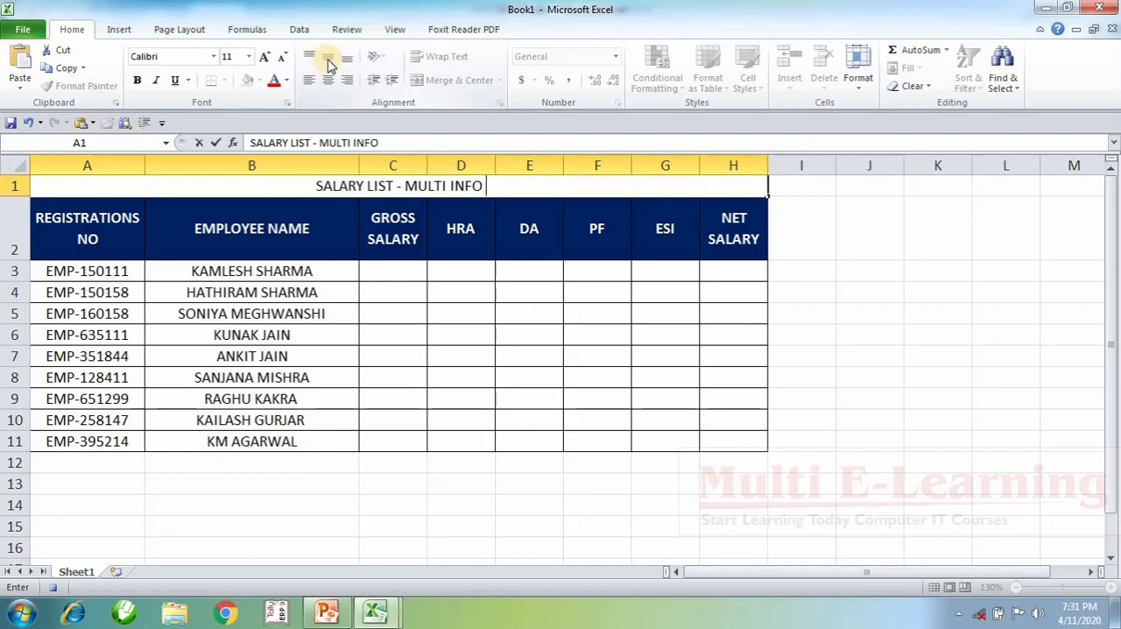
pyautogui.write('PVT LTD')
pyautogui.press('Return')
pyautogui.press('Up')
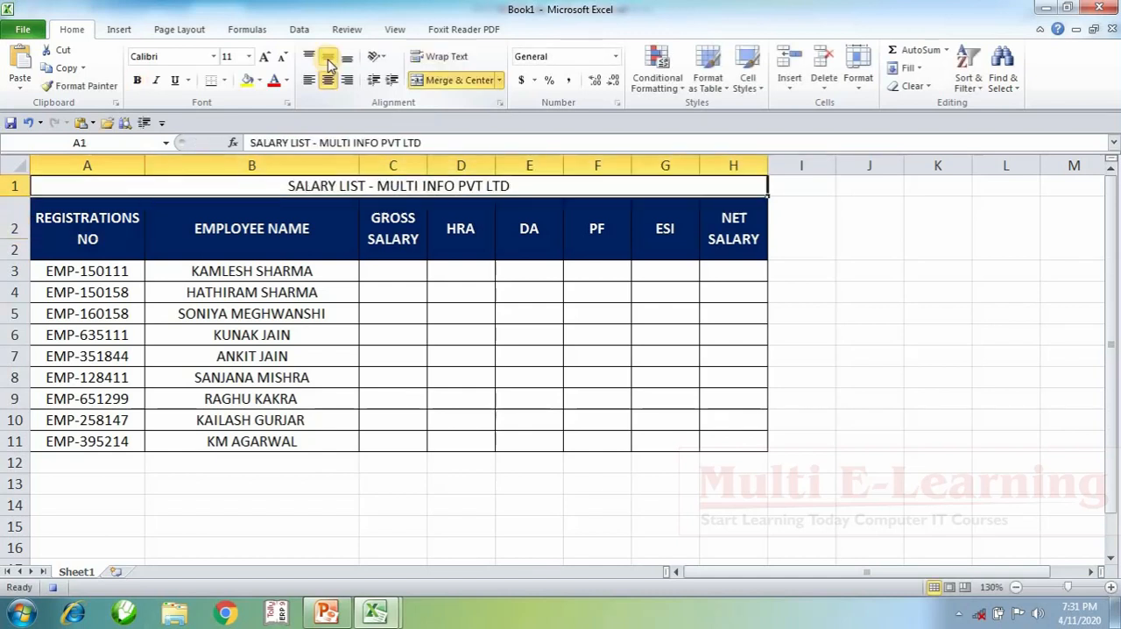
# Step: Make the salary list title bold and enlarge its font to size 20
pyautogui.hotkey('ctrl', 'b')
pyautogui.click(266, 58)
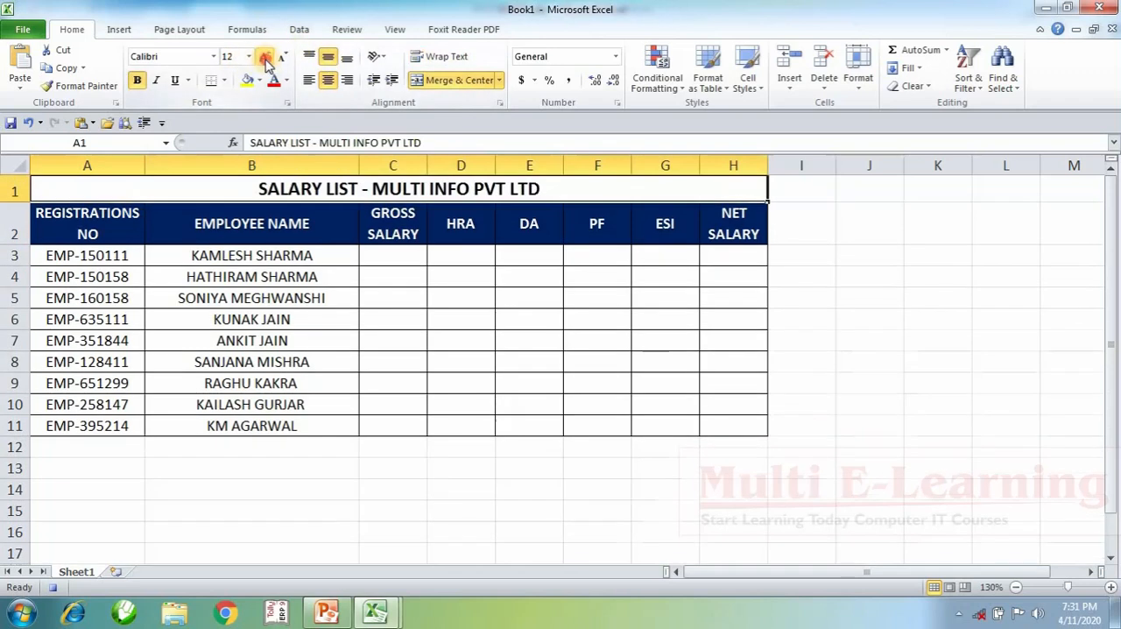
pyautogui.click(266, 58)
pyautogui.click(267, 58)
pyautogui.click(266, 57)
pyautogui.click(266, 58)
pyautogui.click(907, 335)
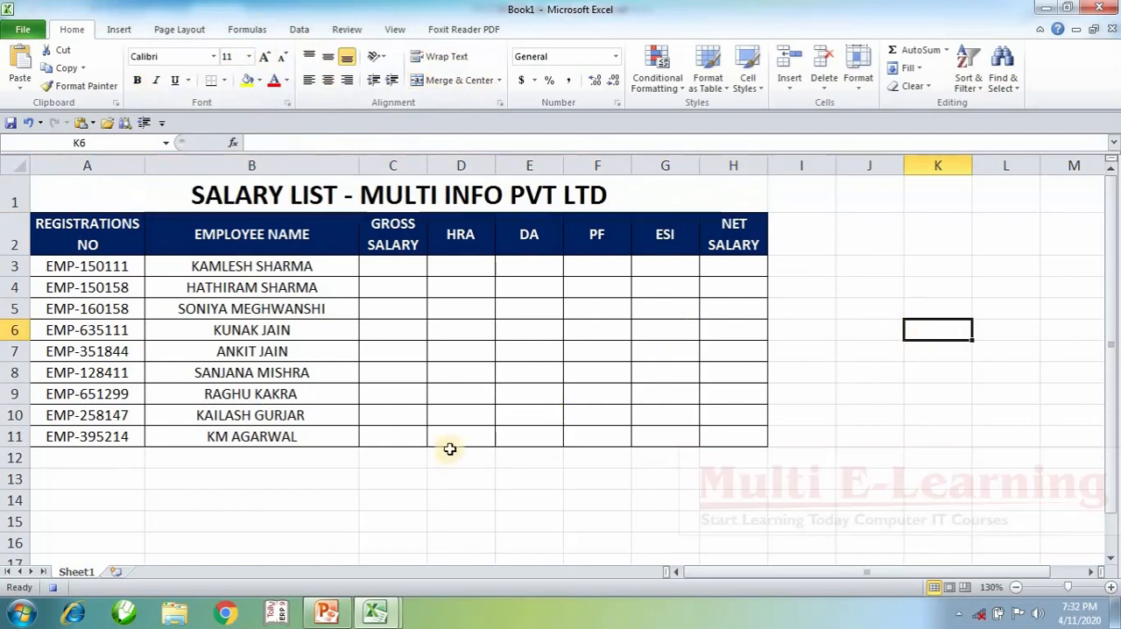
# Step: Add a second sheet, return to Sheet1 and stop recording the macro
pyautogui.click(112, 572)
pyautogui.click(79, 572)
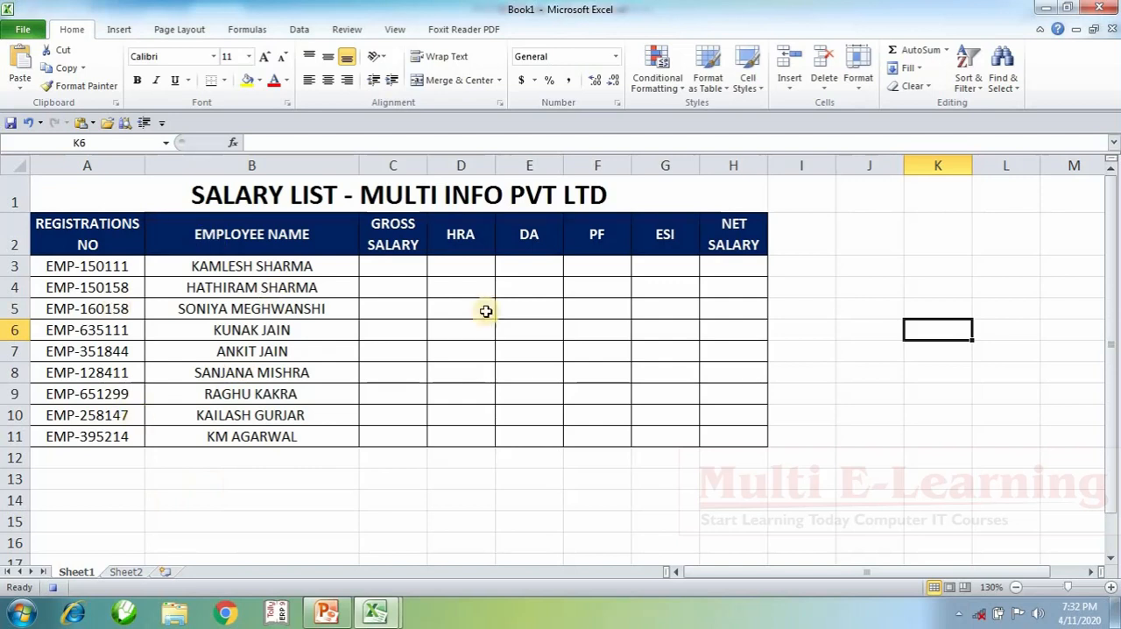
pyautogui.moveTo(395, 262); pyautogui.dragTo(717, 433)
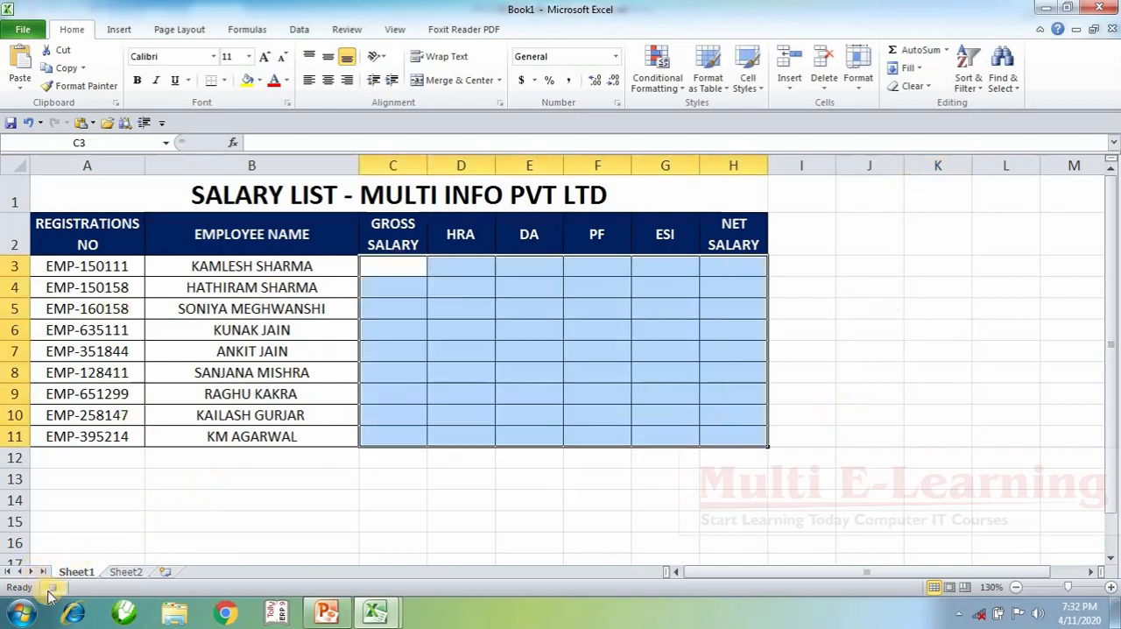
pyautogui.click(250, 516)
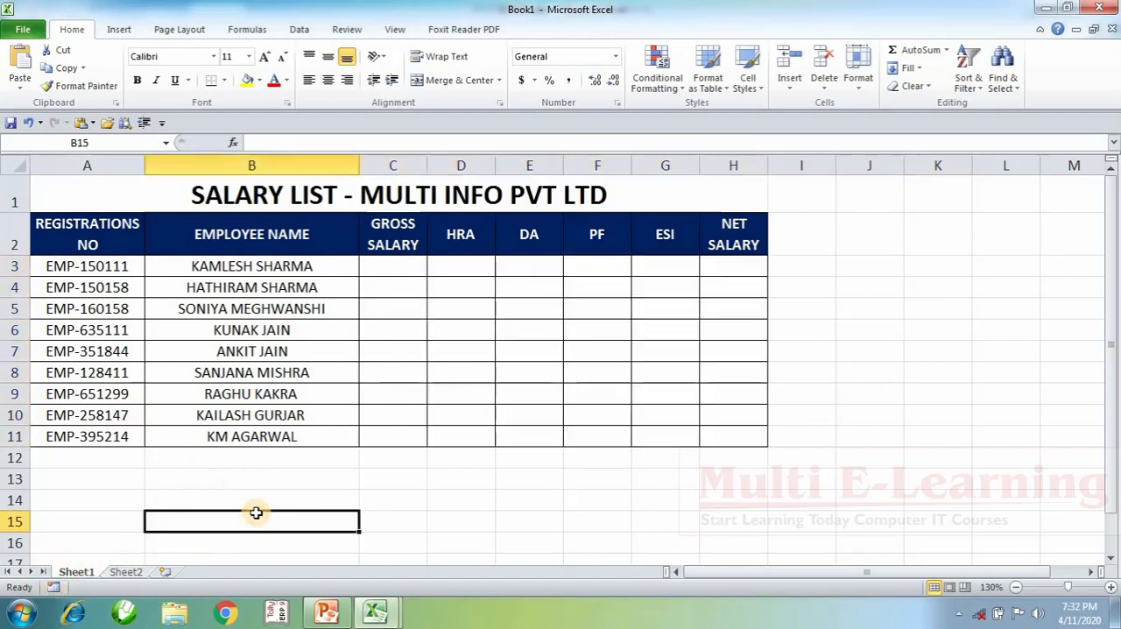
# Step: Run the recorded macro on the blank Sheet2 to build the titled salary list there
pyautogui.click(125, 571)
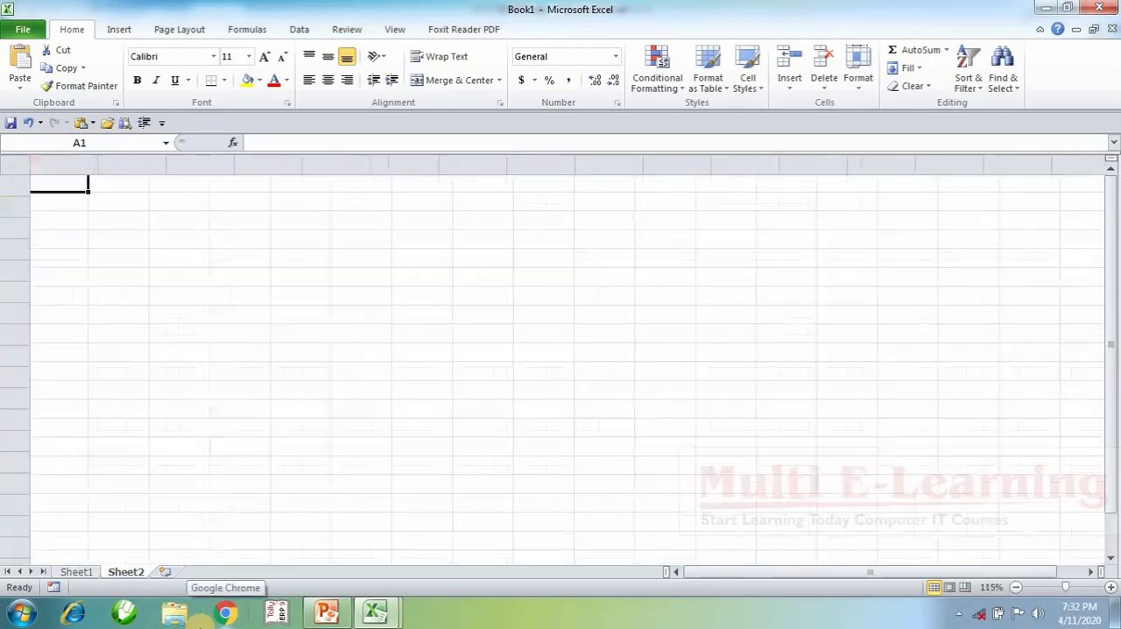
pyautogui.hotkey('ctrl', 'v')
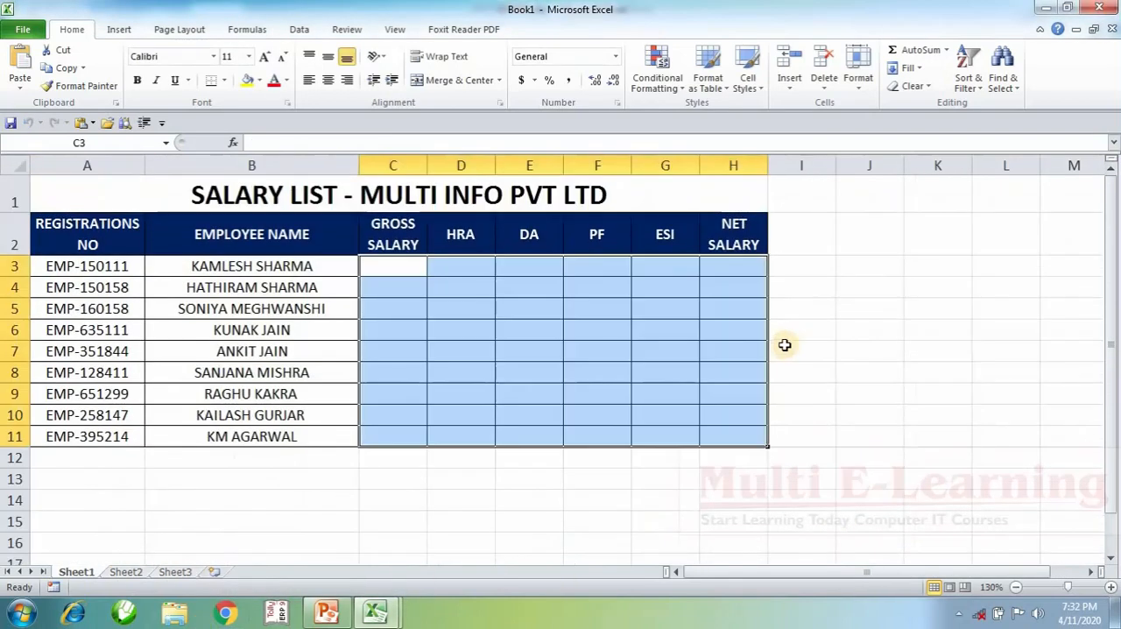
pyautogui.click(904, 346)
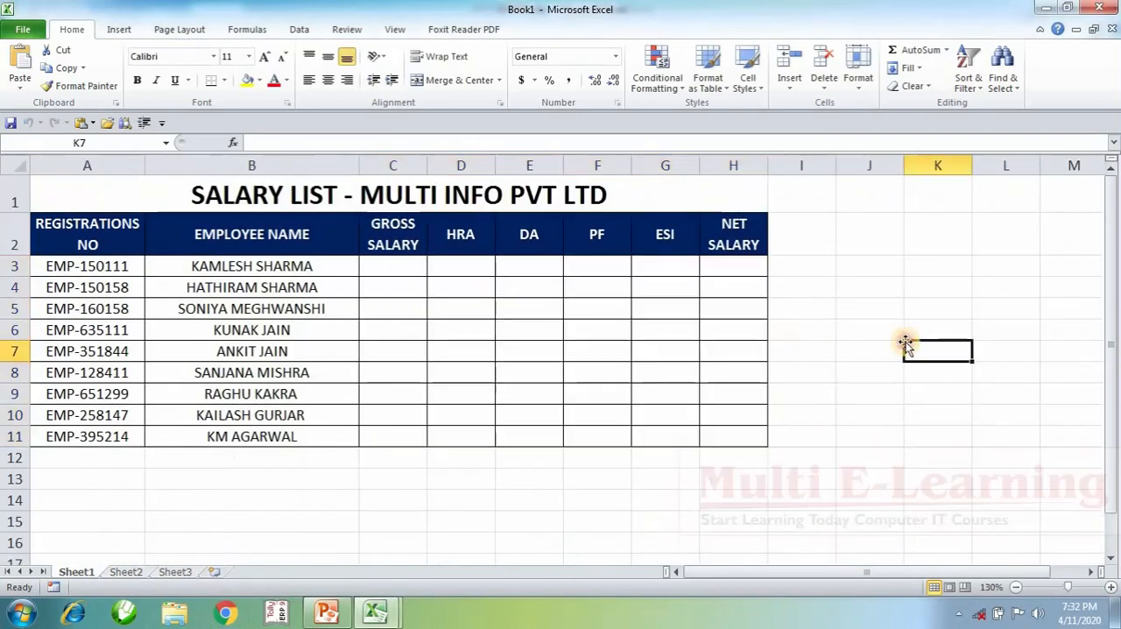
# Step: Run the recorded macro on Sheet3 to generate the same salary list
pyautogui.moveTo(398, 267); pyautogui.dragTo(703, 433)
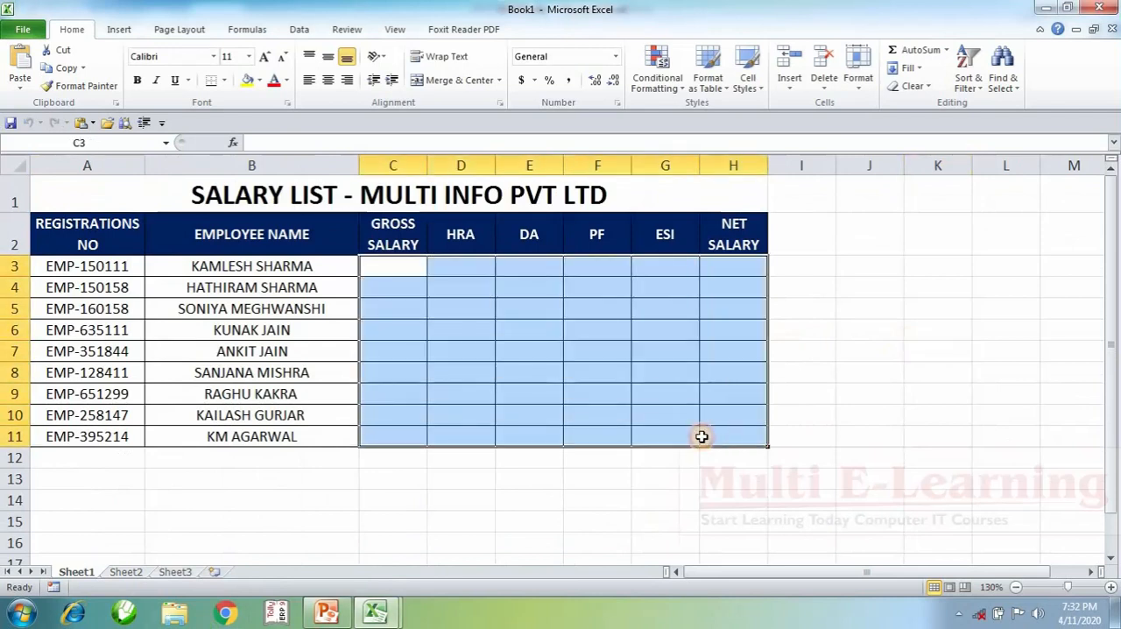
pyautogui.click(175, 573)
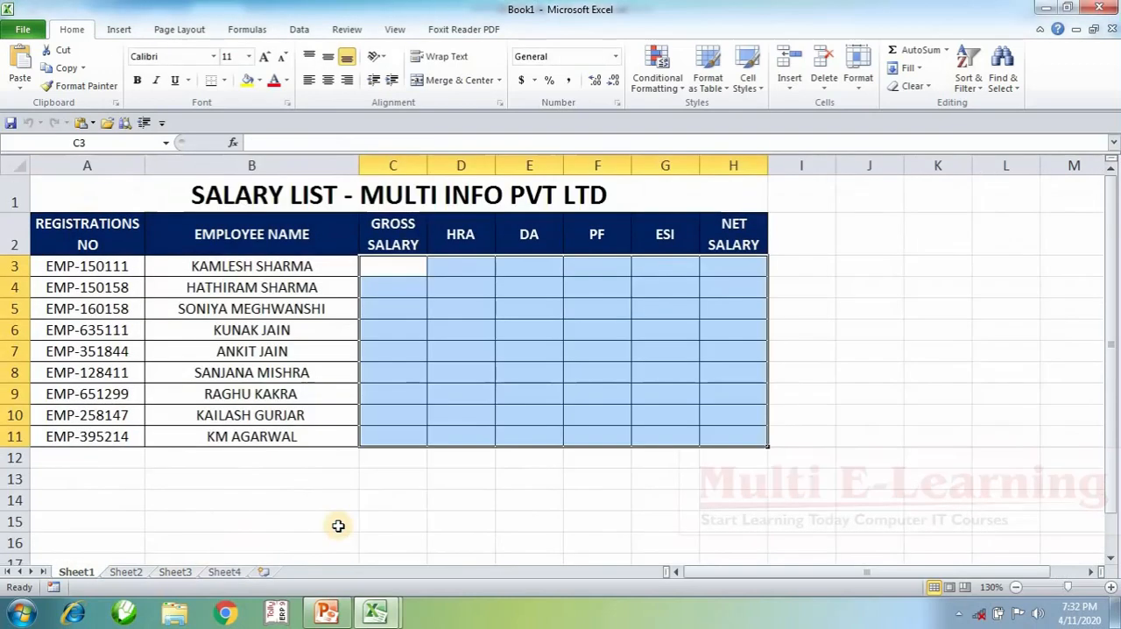
pyautogui.click(263, 478)
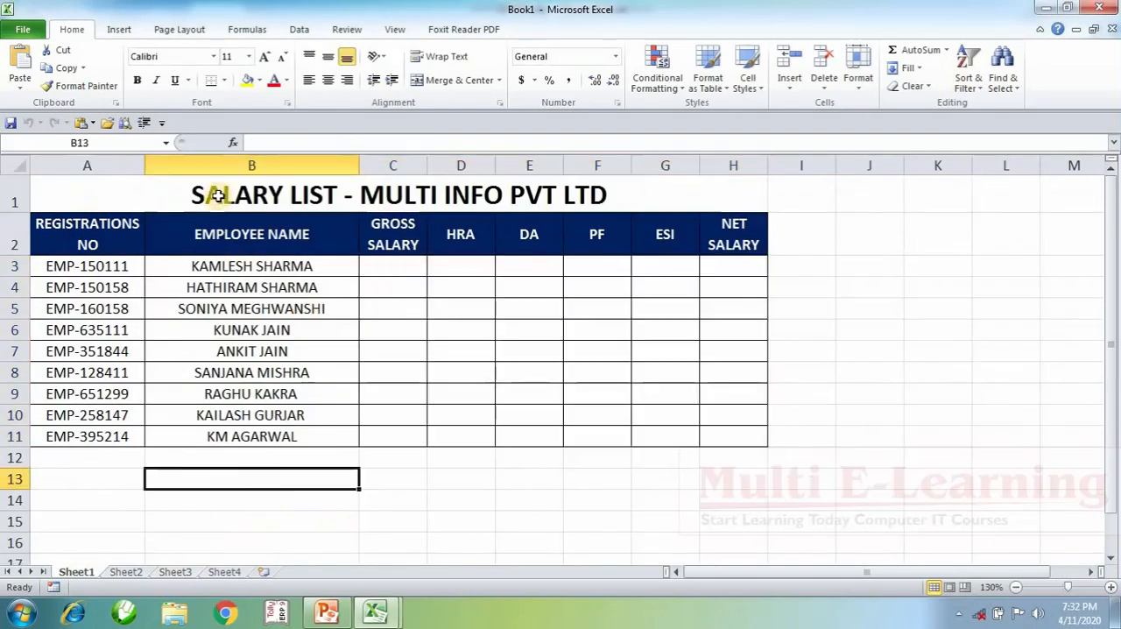
# Step: Select the whole salary list A1:H11 on Sheet1 and bring up the View options
pyautogui.moveTo(217, 196); pyautogui.dragTo(498, 441)
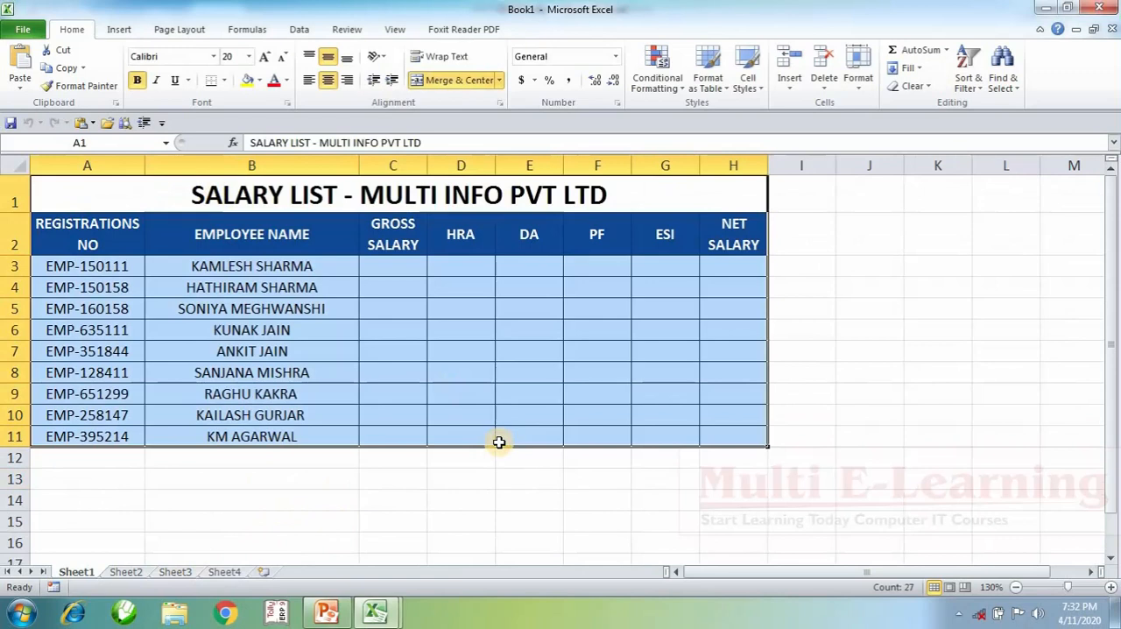
pyautogui.click(394, 29)
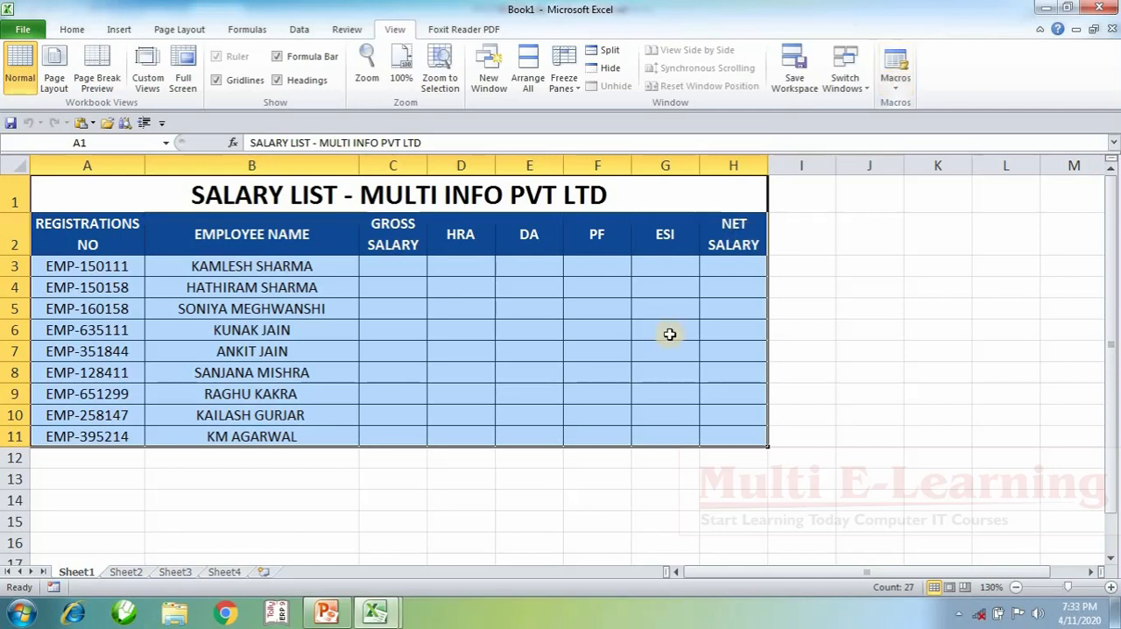
pyautogui.click(823, 329)
pyautogui.click(611, 390)
pyautogui.click(265, 539)
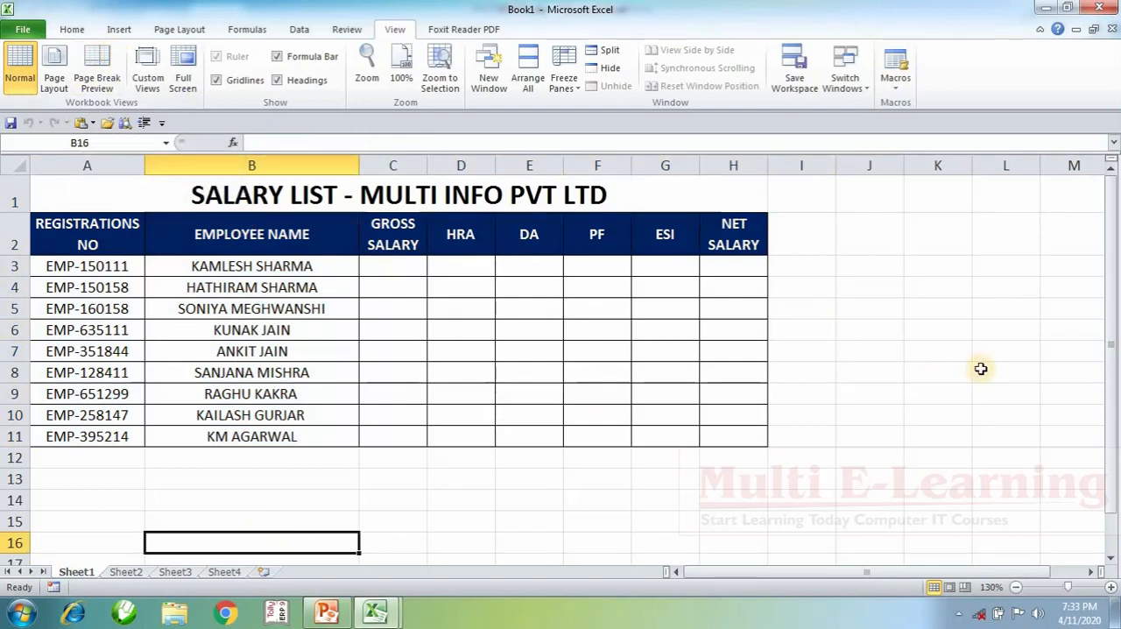
pyautogui.click(915, 368)
# Step: Bring up the Home commands, display their keyboard access hints, and dismiss the hints
pyautogui.click(72, 28)
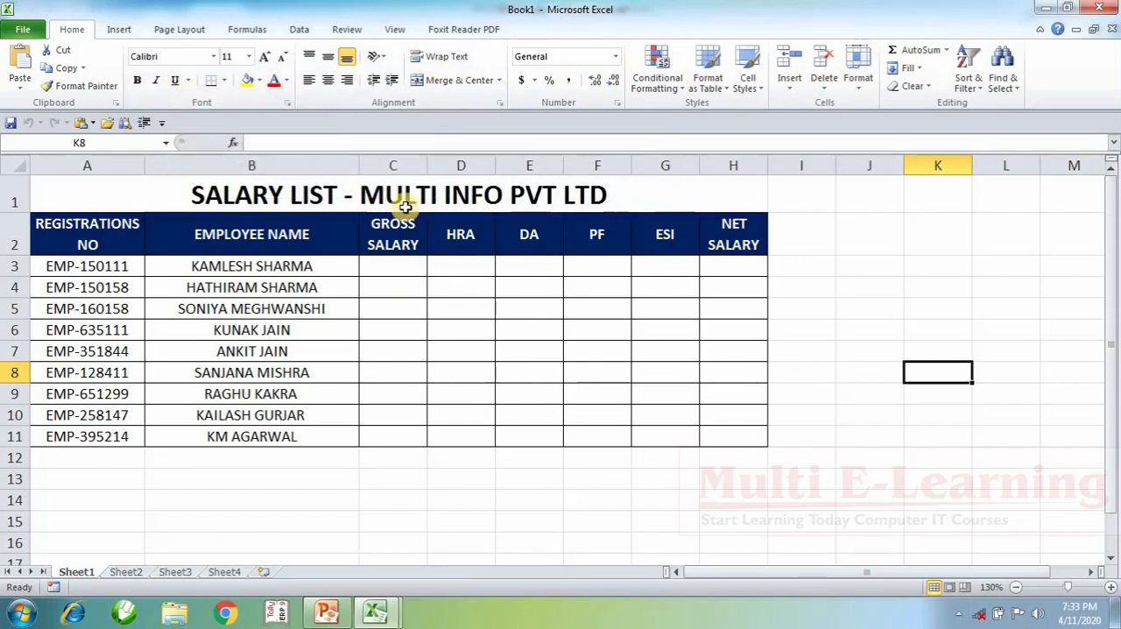
pyautogui.press('alt')
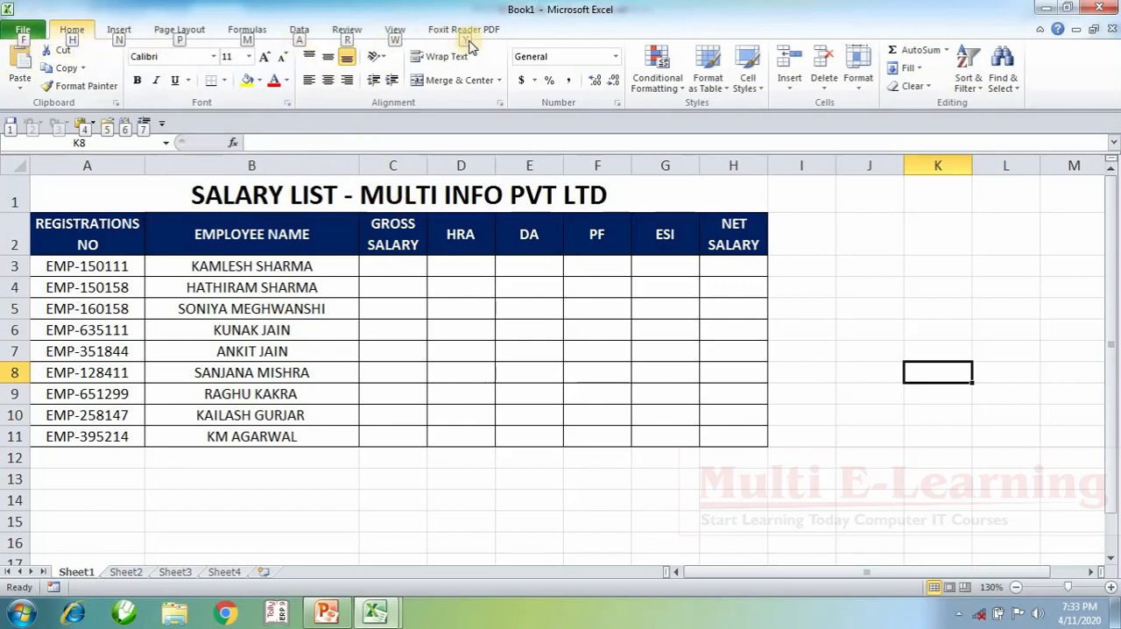
pyautogui.press('h')
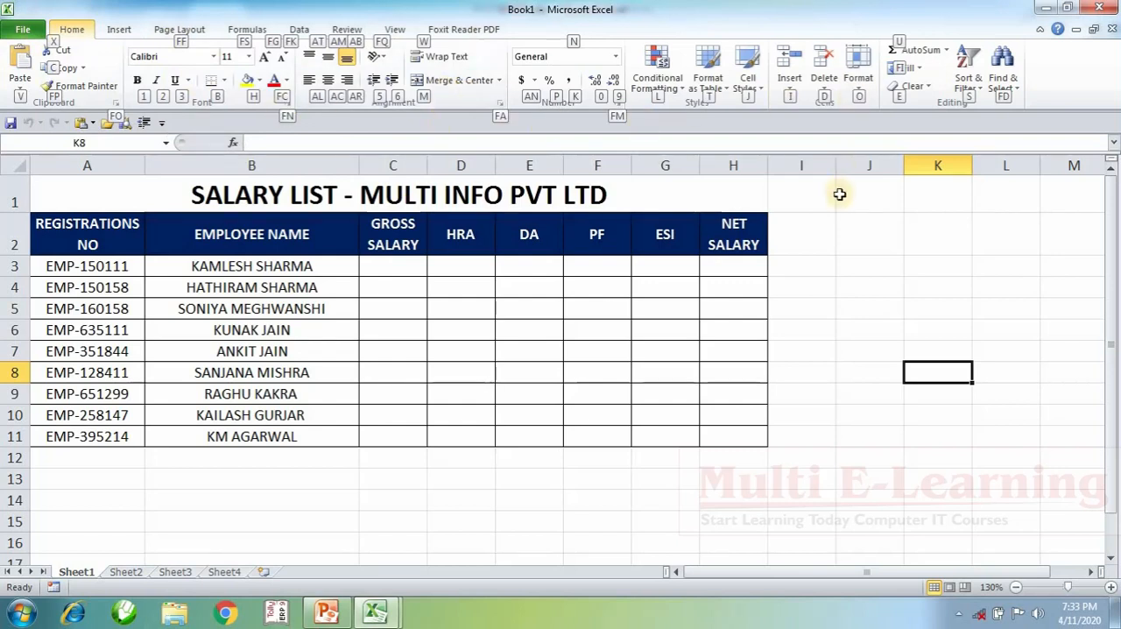
pyautogui.click(885, 317)
# Step: Merge and center the empty cells A14:H14 below the salary list on Sheet1
pyautogui.click(473, 539)
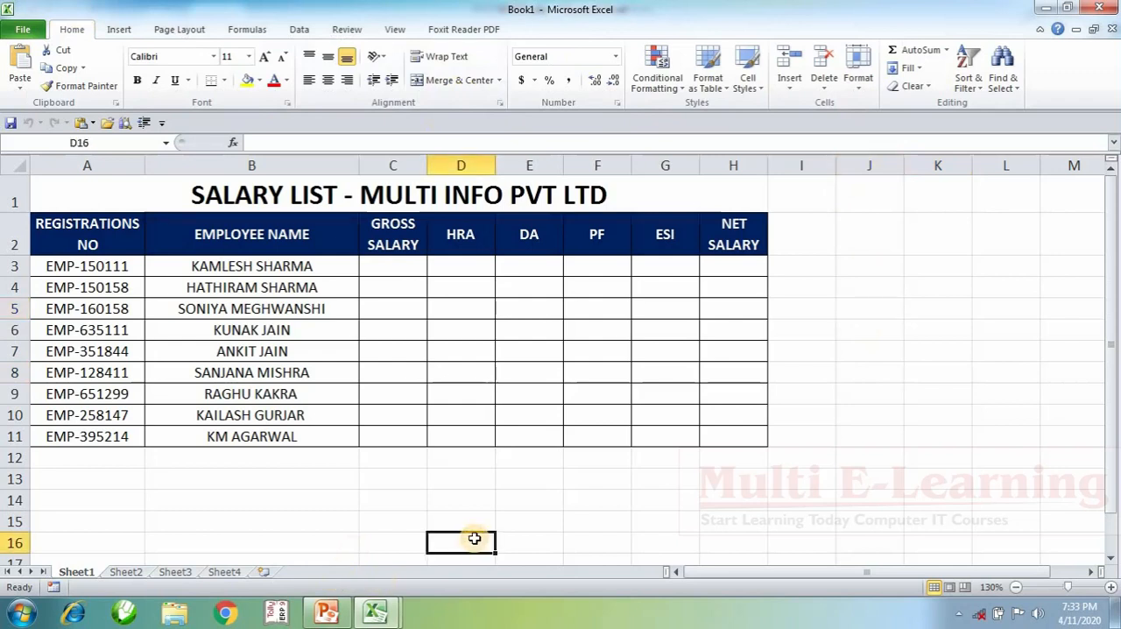
pyautogui.press('Left')
pyautogui.press('Left')
pyautogui.press('Left')
pyautogui.press('Up')
pyautogui.press('Up')
pyautogui.hotkey('shift', 'Right')
pyautogui.hotkey('shift', 'Right')
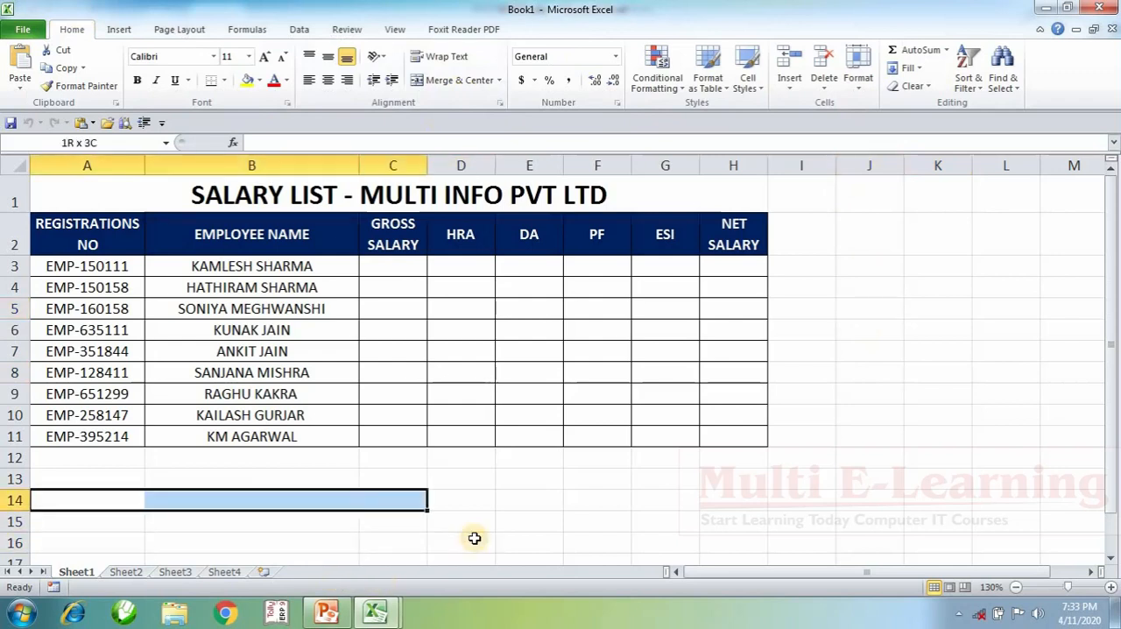
pyautogui.hotkey('shift', 'Right')
pyautogui.hotkey('shift', 'Right')
pyautogui.hotkey('shift', 'Right')
pyautogui.hotkey('shift', 'Right')
pyautogui.hotkey('shift', 'Right')
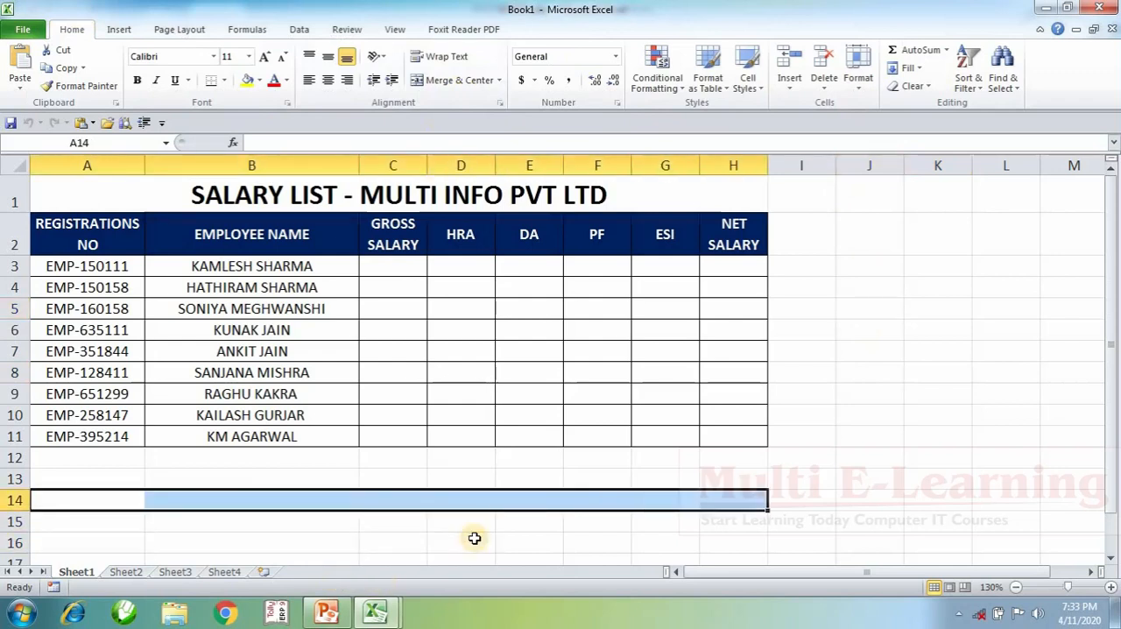
pyautogui.press('alt')
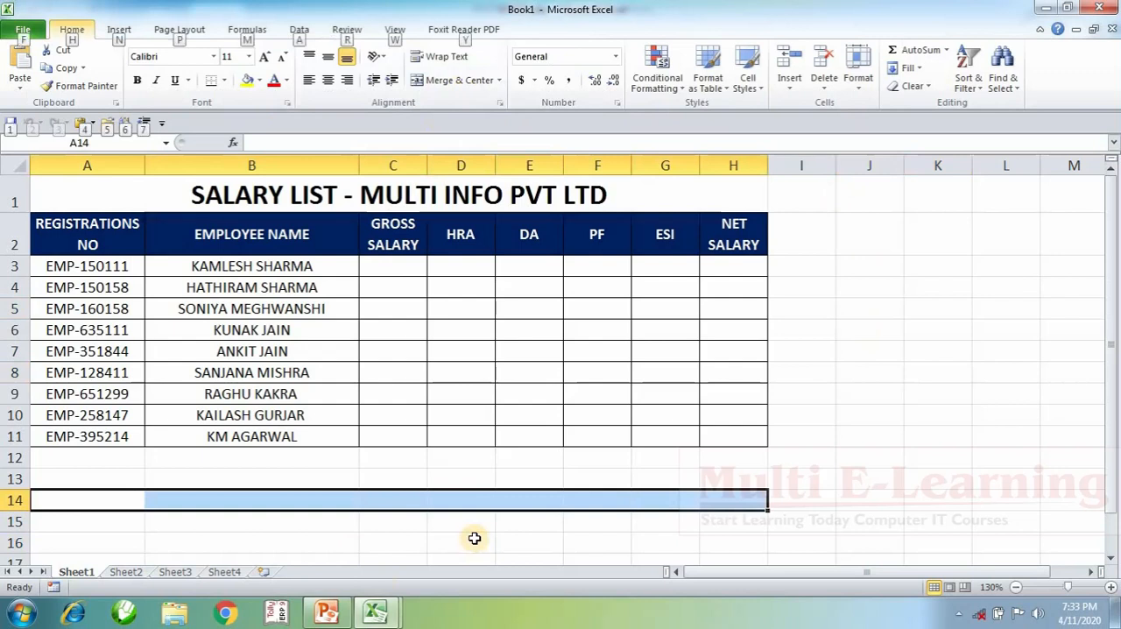
pyautogui.press('h')
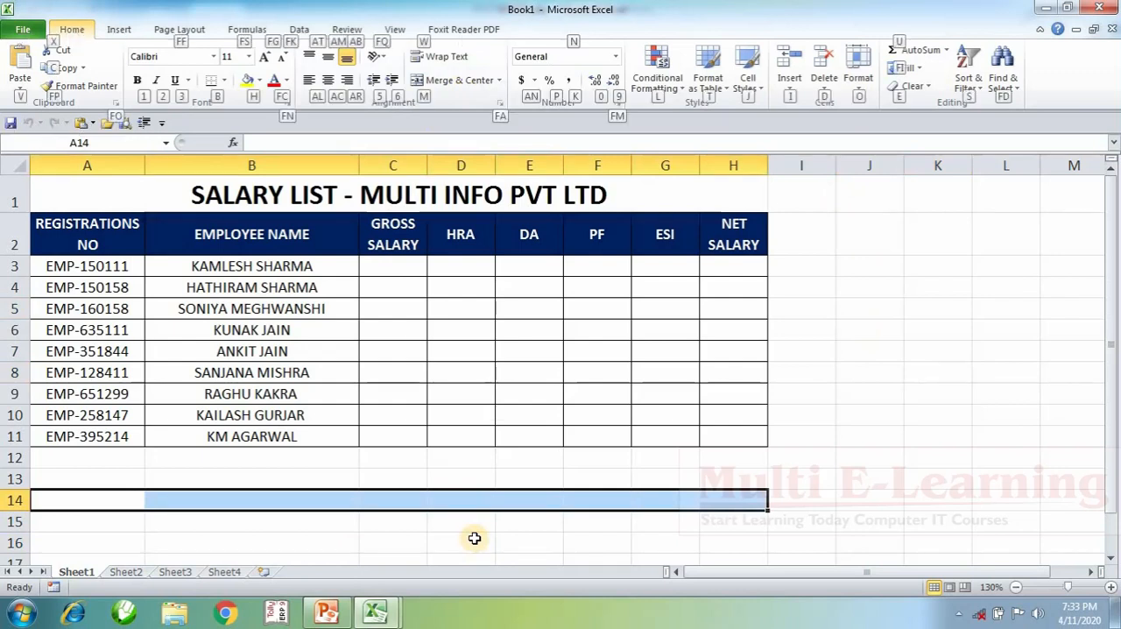
pyautogui.press('m')
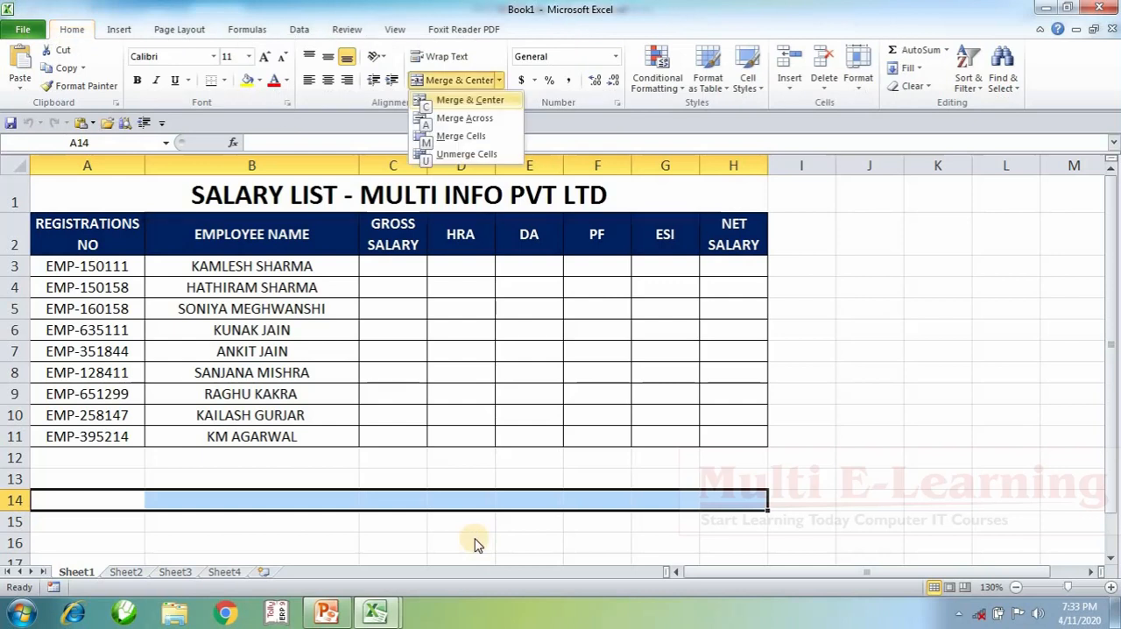
pyautogui.press('c')
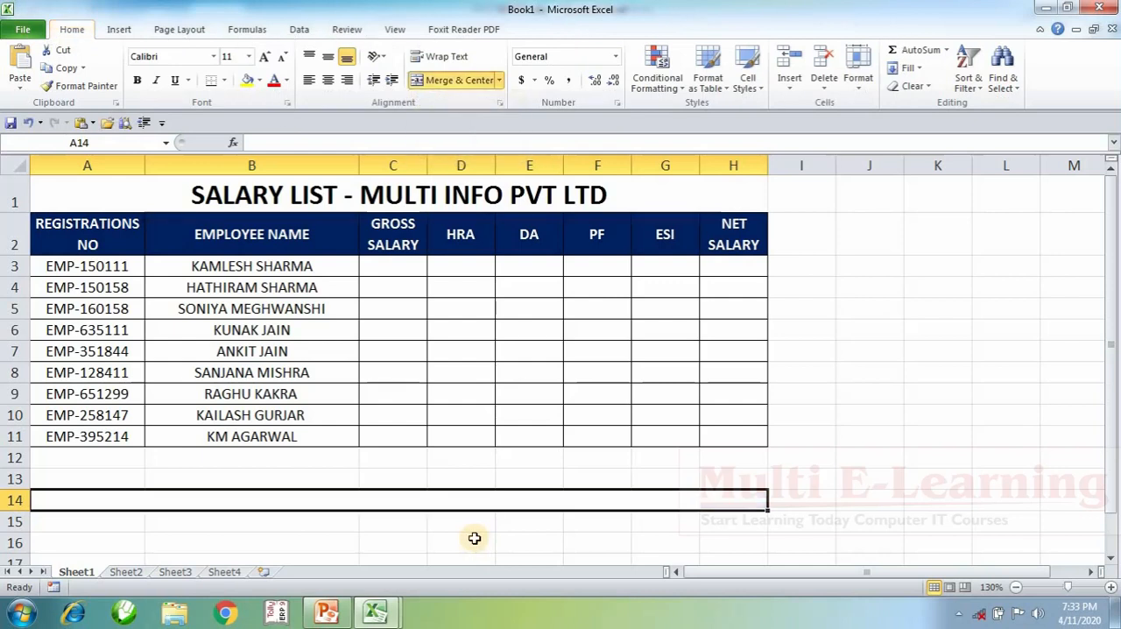
pyautogui.click(1011, 408)
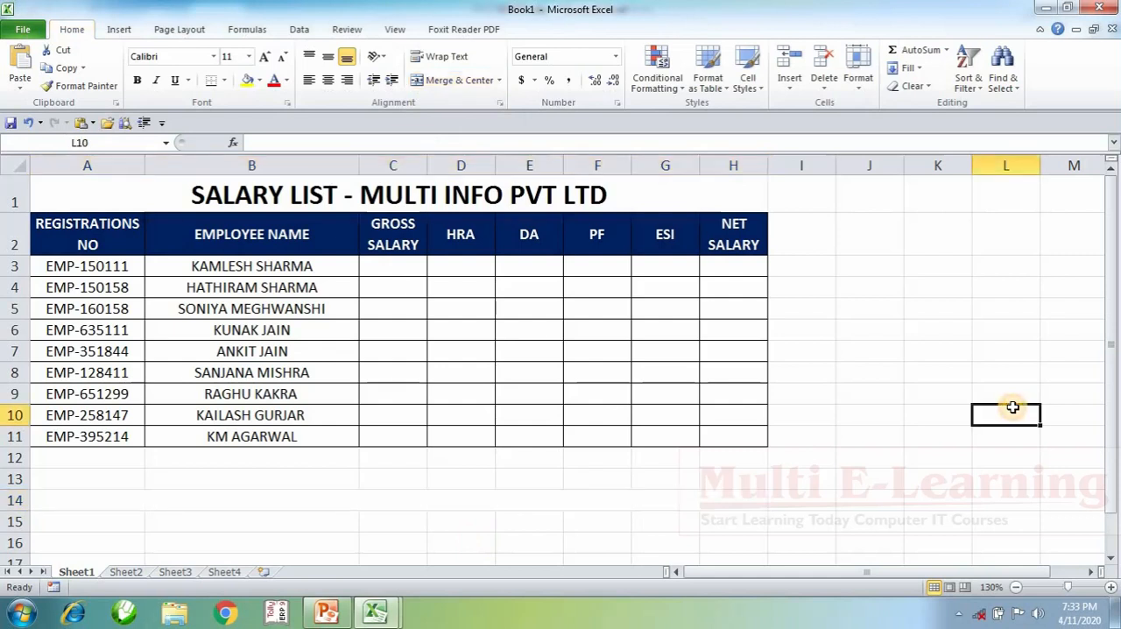